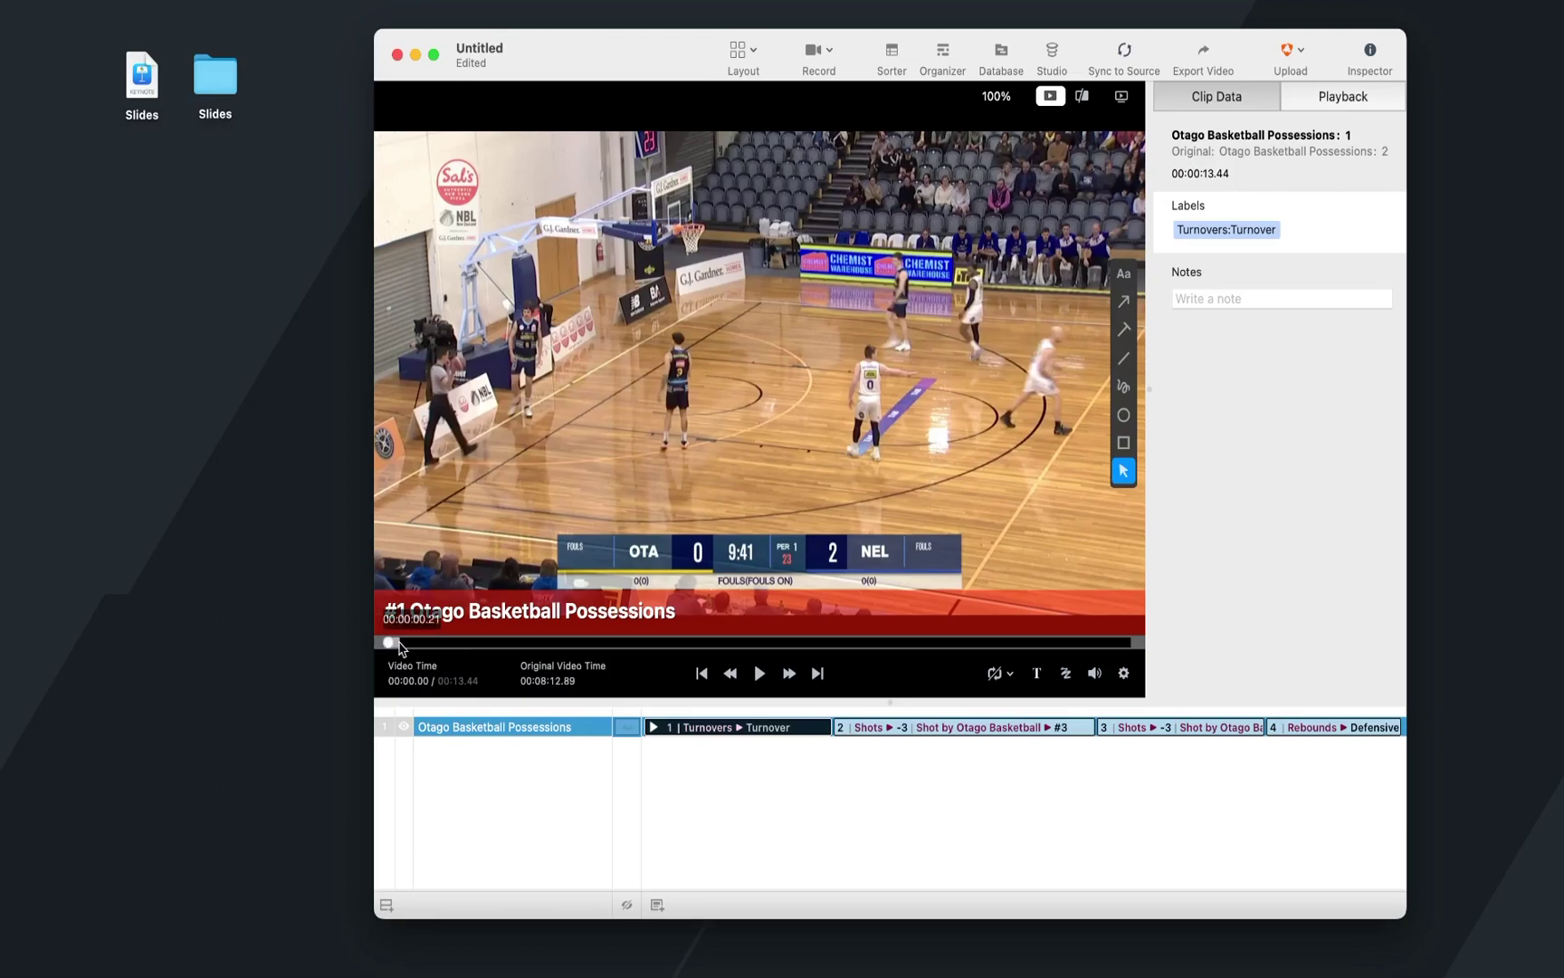
# Skip a few seconds into the first clip and set playback to run clips straight through
pyautogui.moveTo(399, 645)
pyautogui.mouseDown()
pyautogui.moveTo(965, 645)
pyautogui.moveTo(409, 642)
pyautogui.mouseUp()
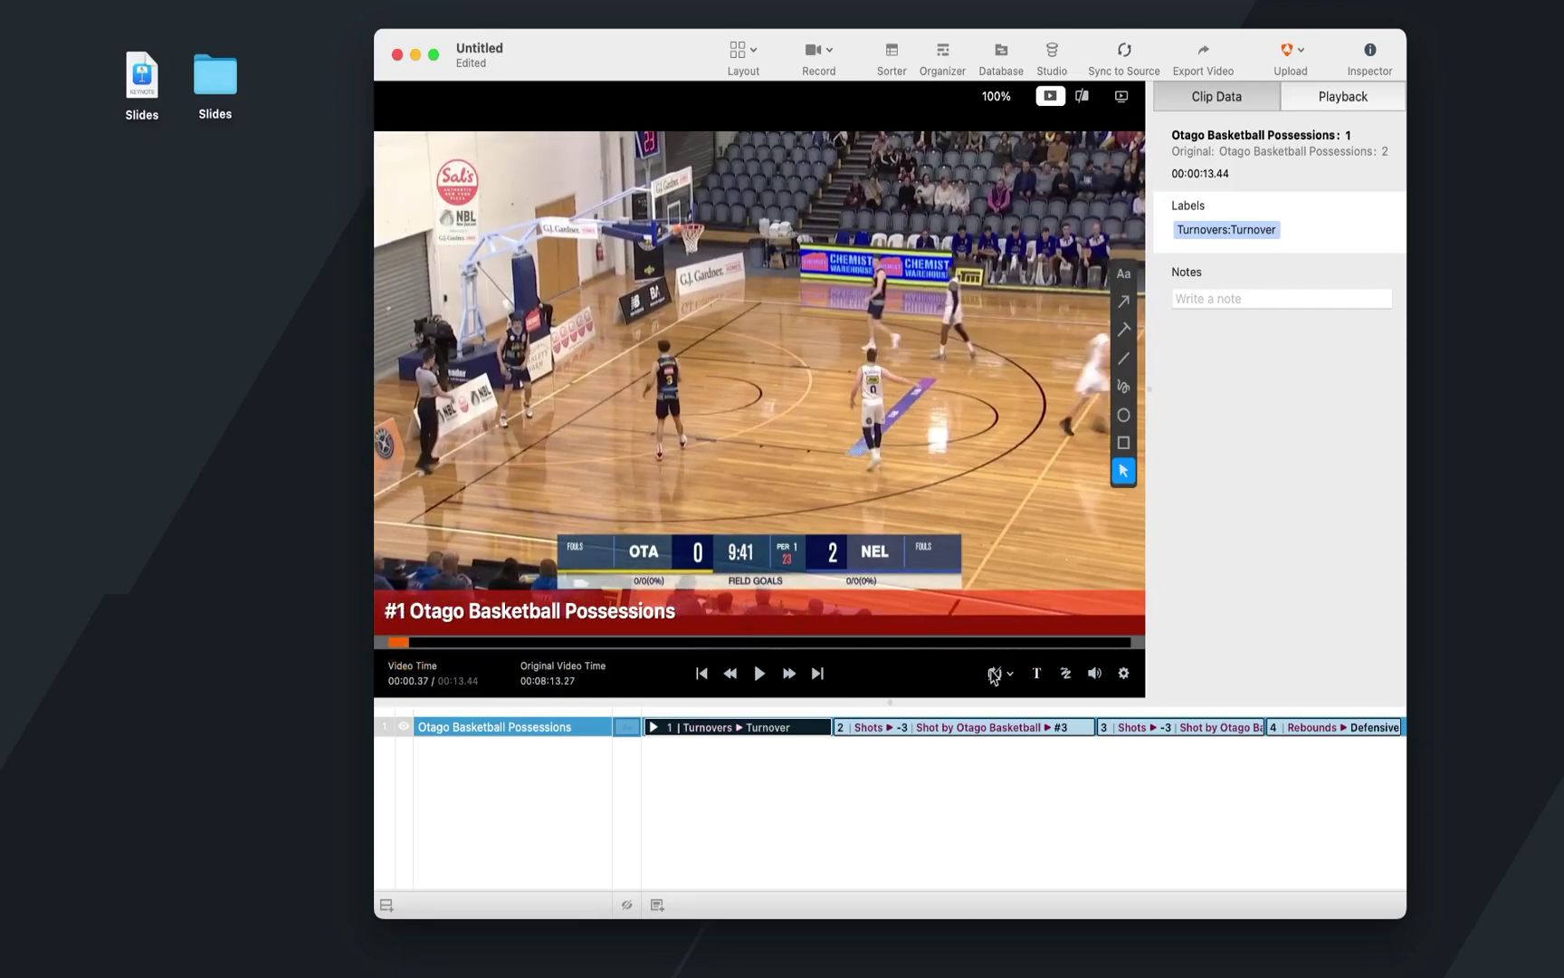
pyautogui.click(1010, 677)
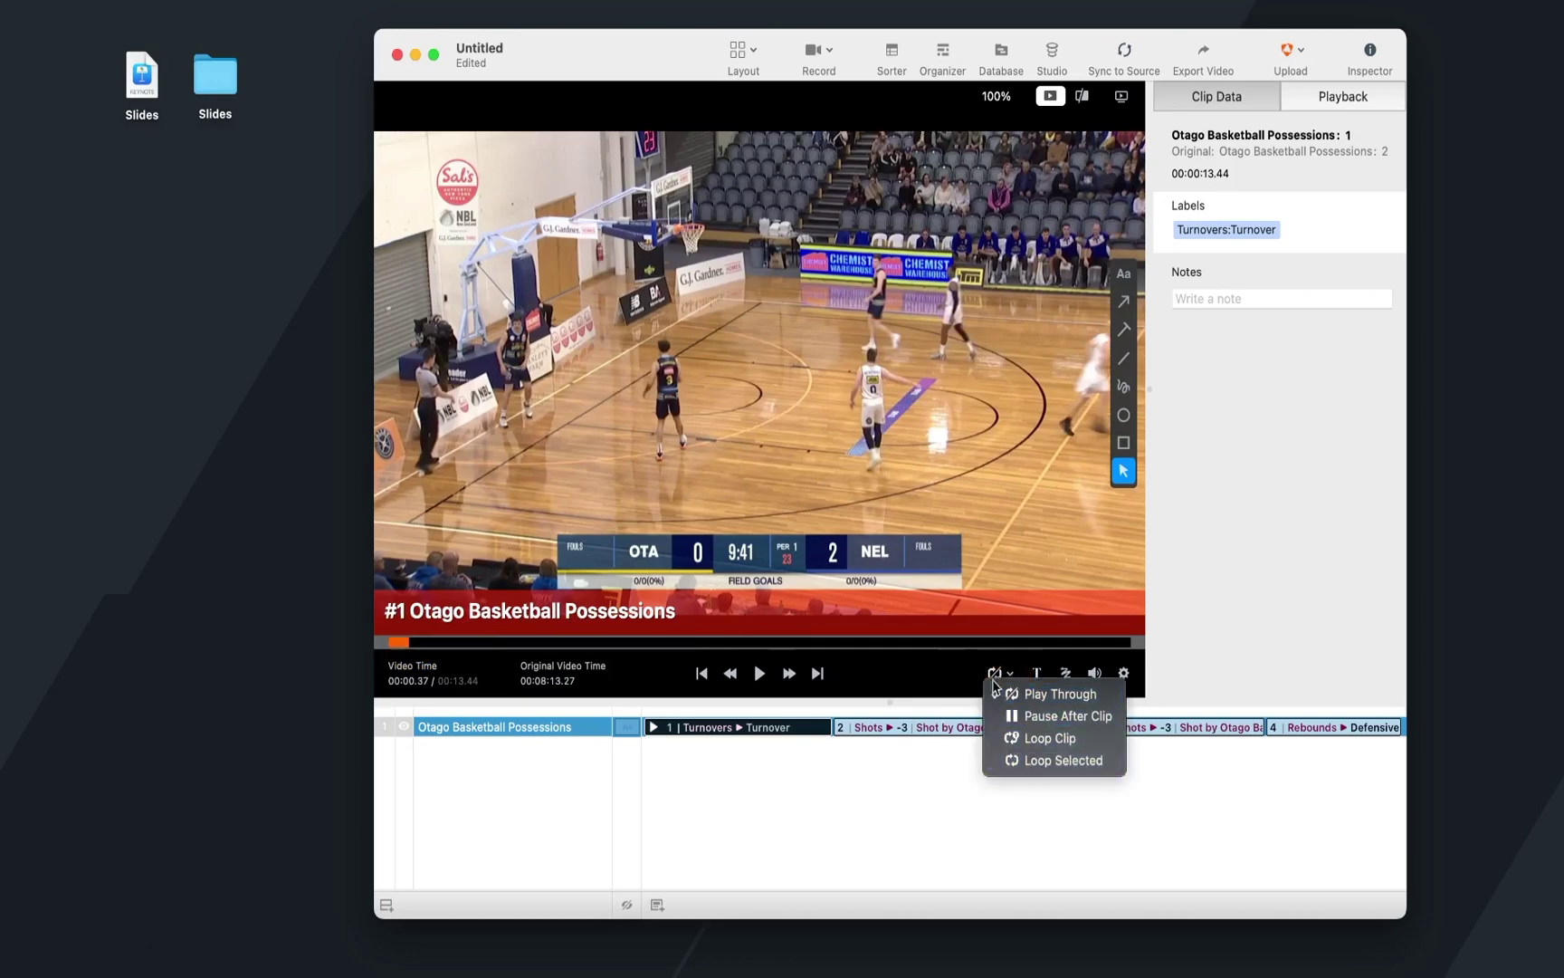
pyautogui.click(949, 673)
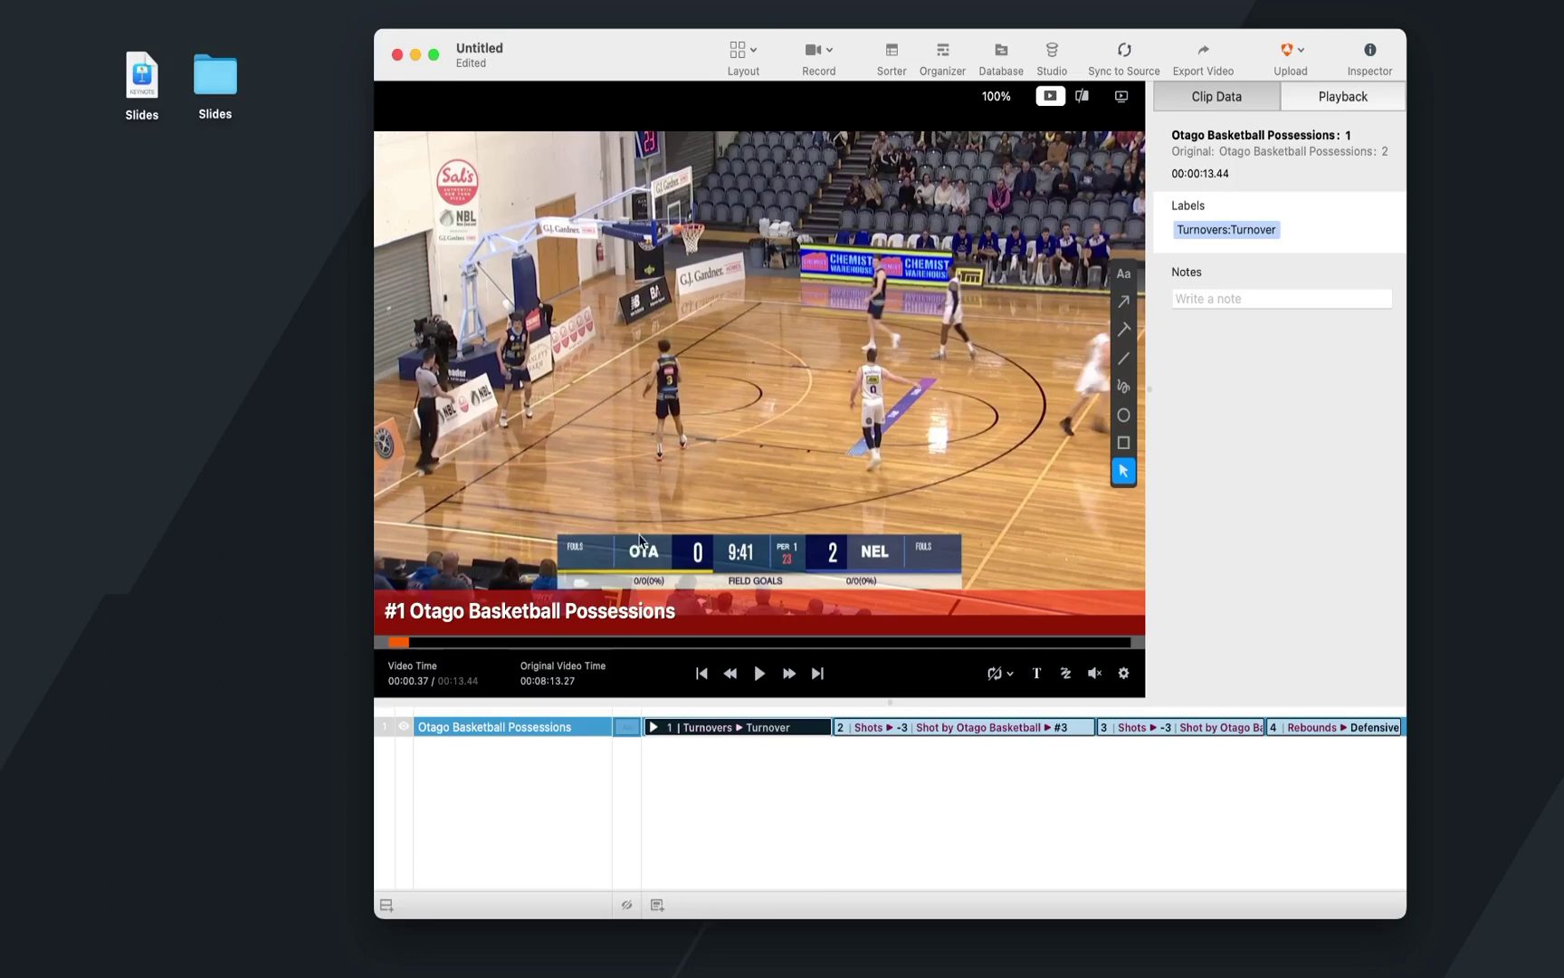
# In edit mode, trim possession clip 1 to start about three seconds later and adjust its end
pyautogui.click(518, 734)
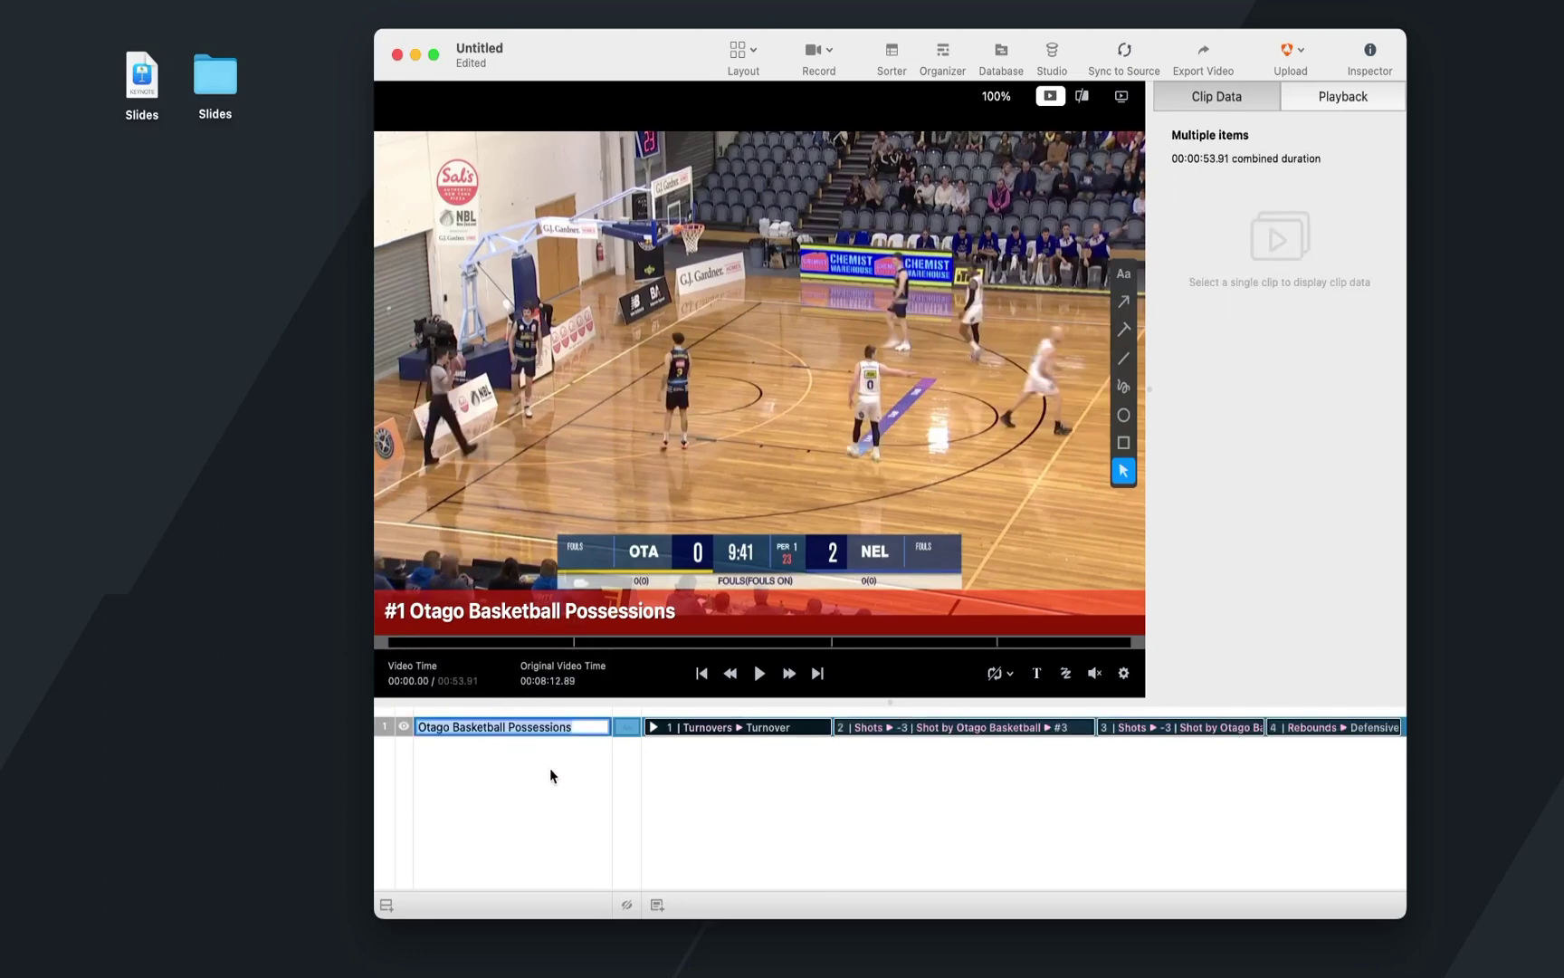
pyautogui.press('Return')
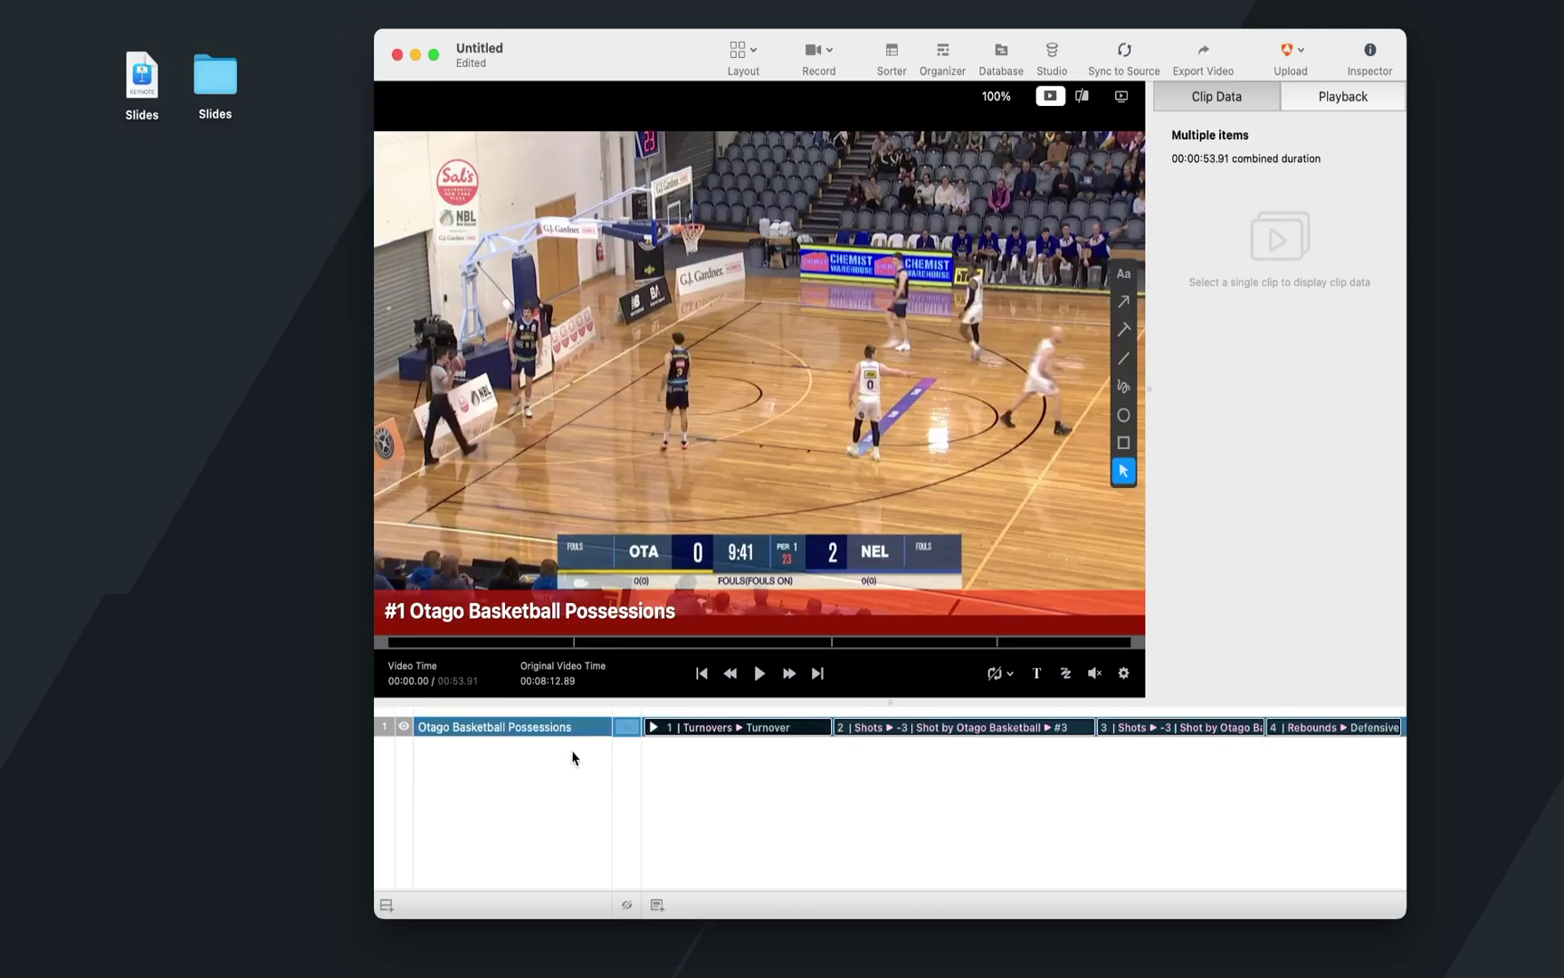
pyautogui.click(1083, 100)
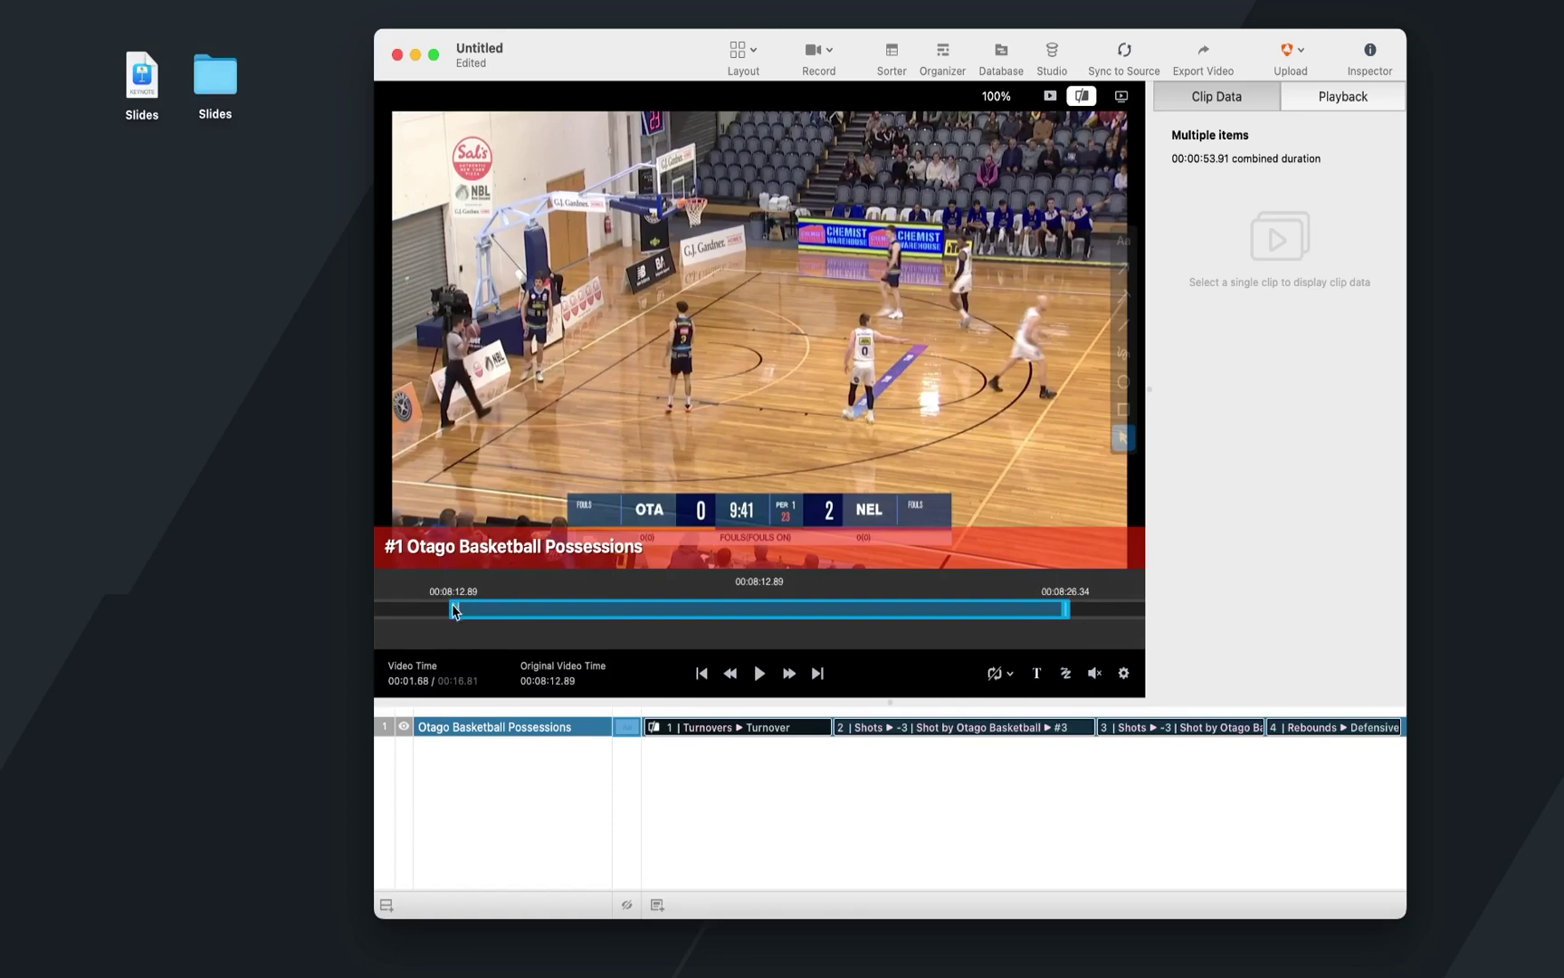
pyautogui.moveTo(454, 609); pyautogui.dragTo(578, 607)
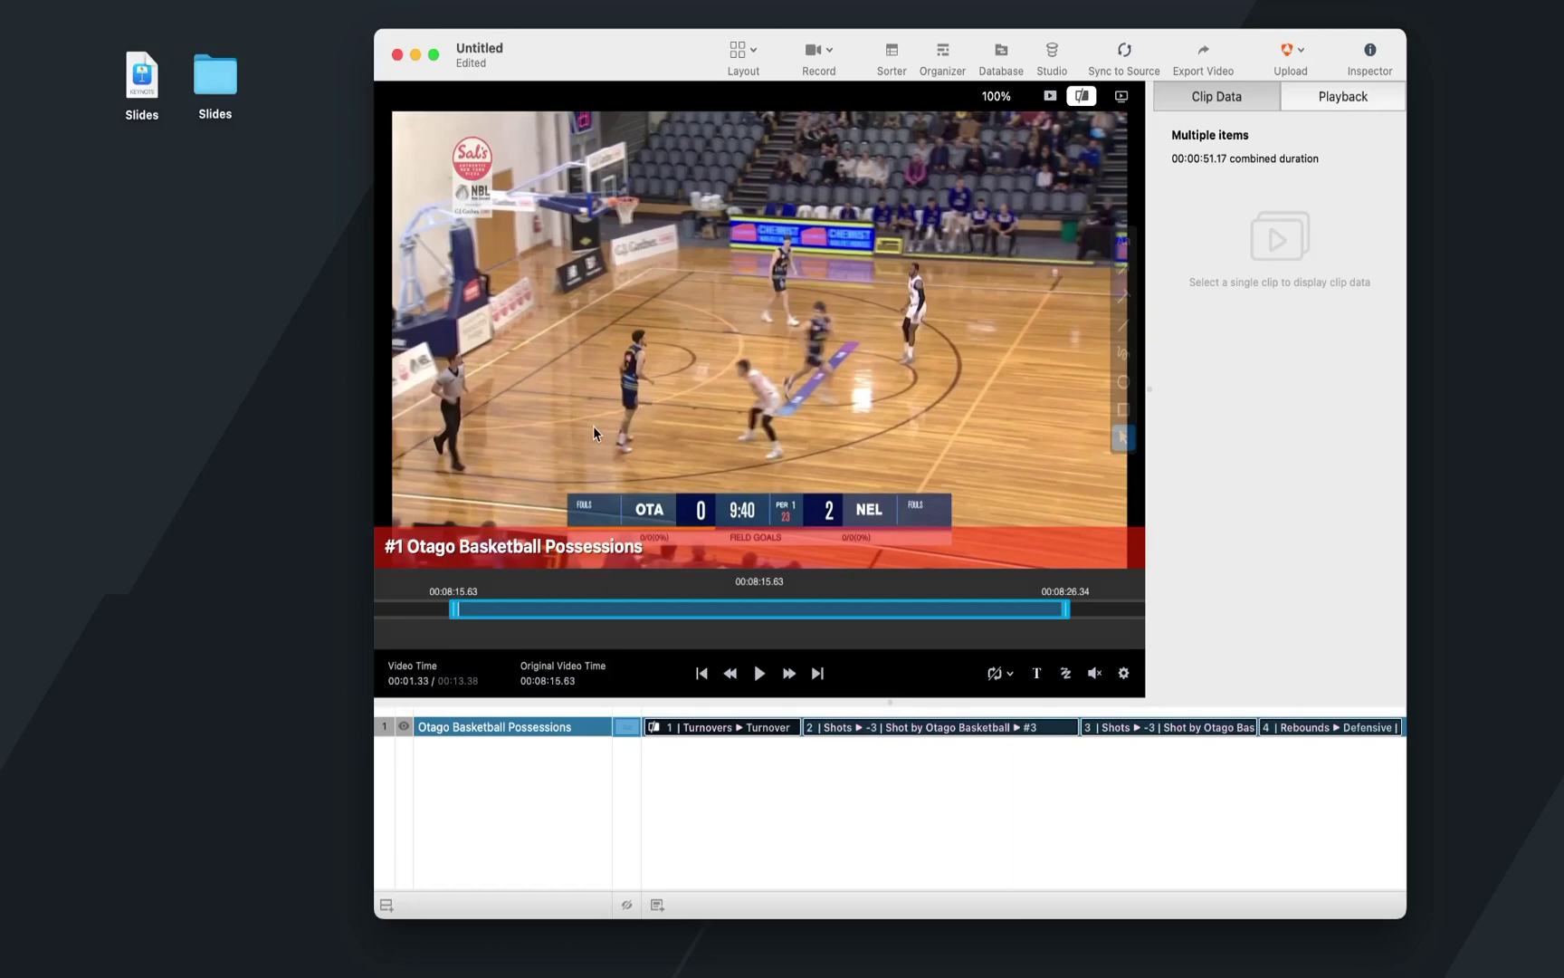
pyautogui.moveTo(1065, 608)
pyautogui.mouseDown()
pyautogui.moveTo(964, 598)
pyautogui.moveTo(1068, 590)
pyautogui.mouseUp()
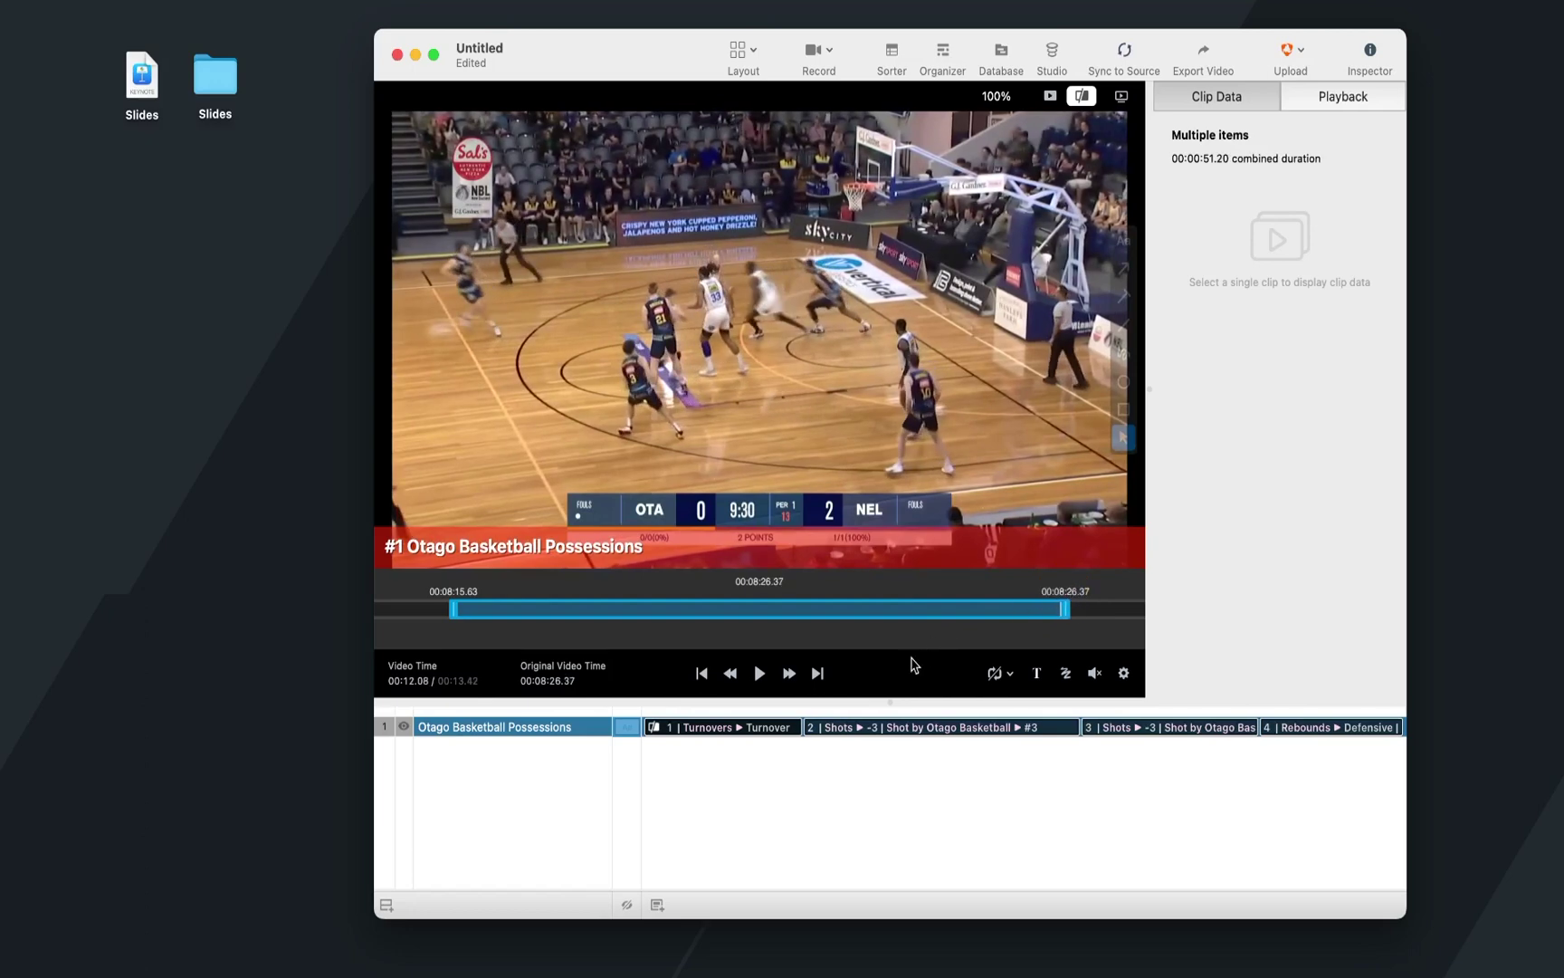
pyautogui.moveTo(1066, 608); pyautogui.dragTo(892, 586)
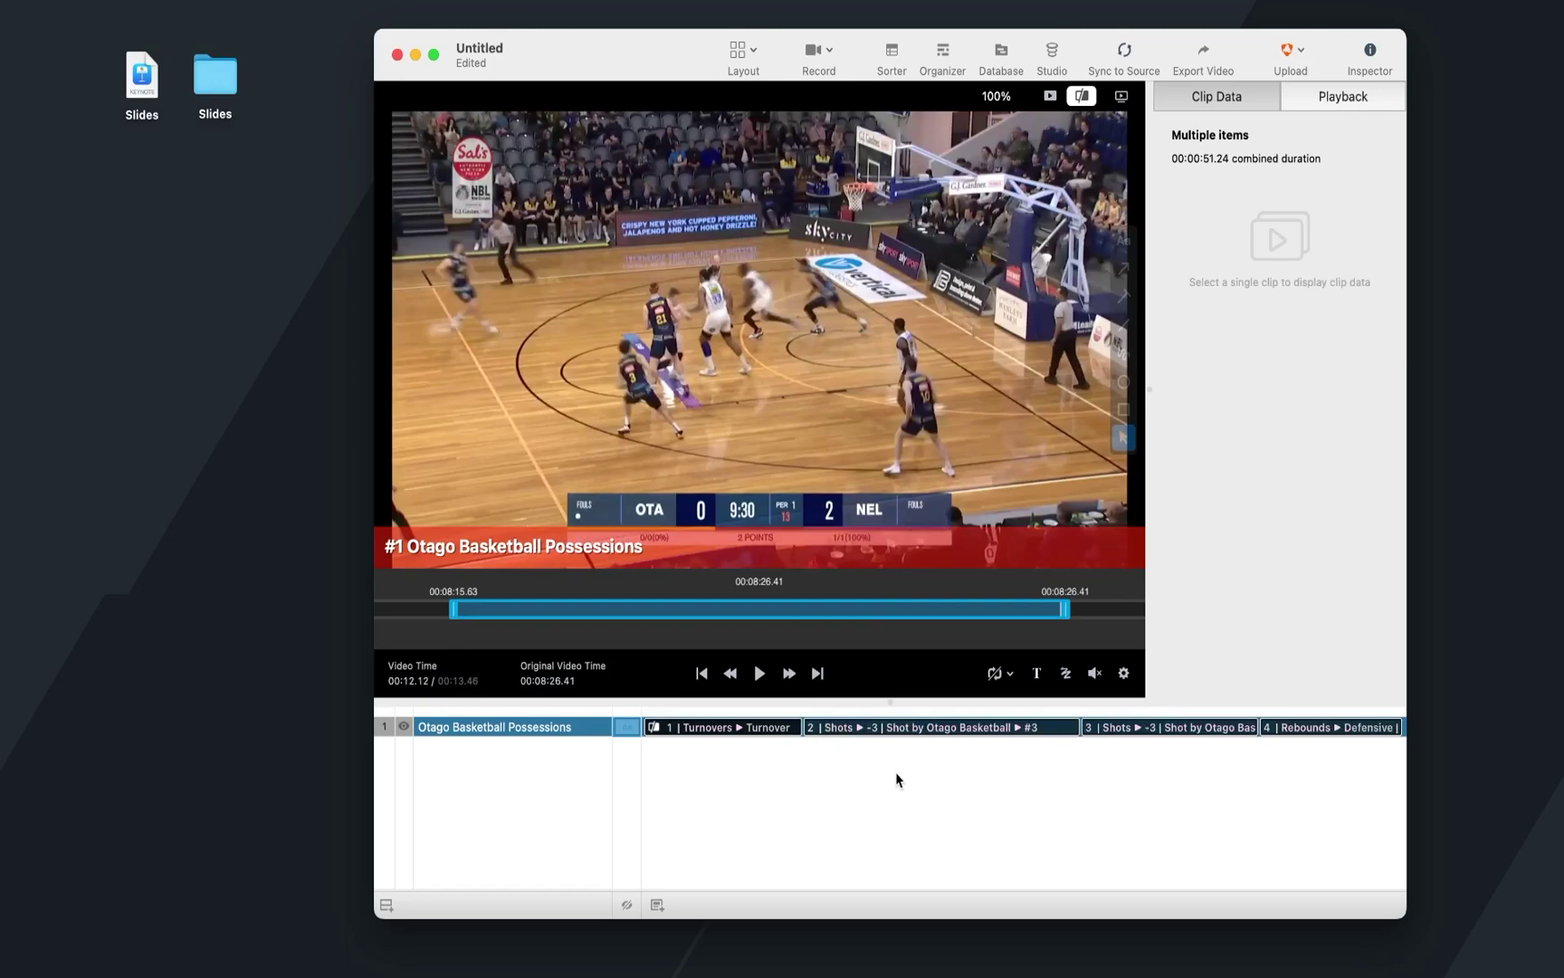
# Trim clip 2's start and end, start clip 3 about four seconds later, then leave edit mode
pyautogui.press('Down')
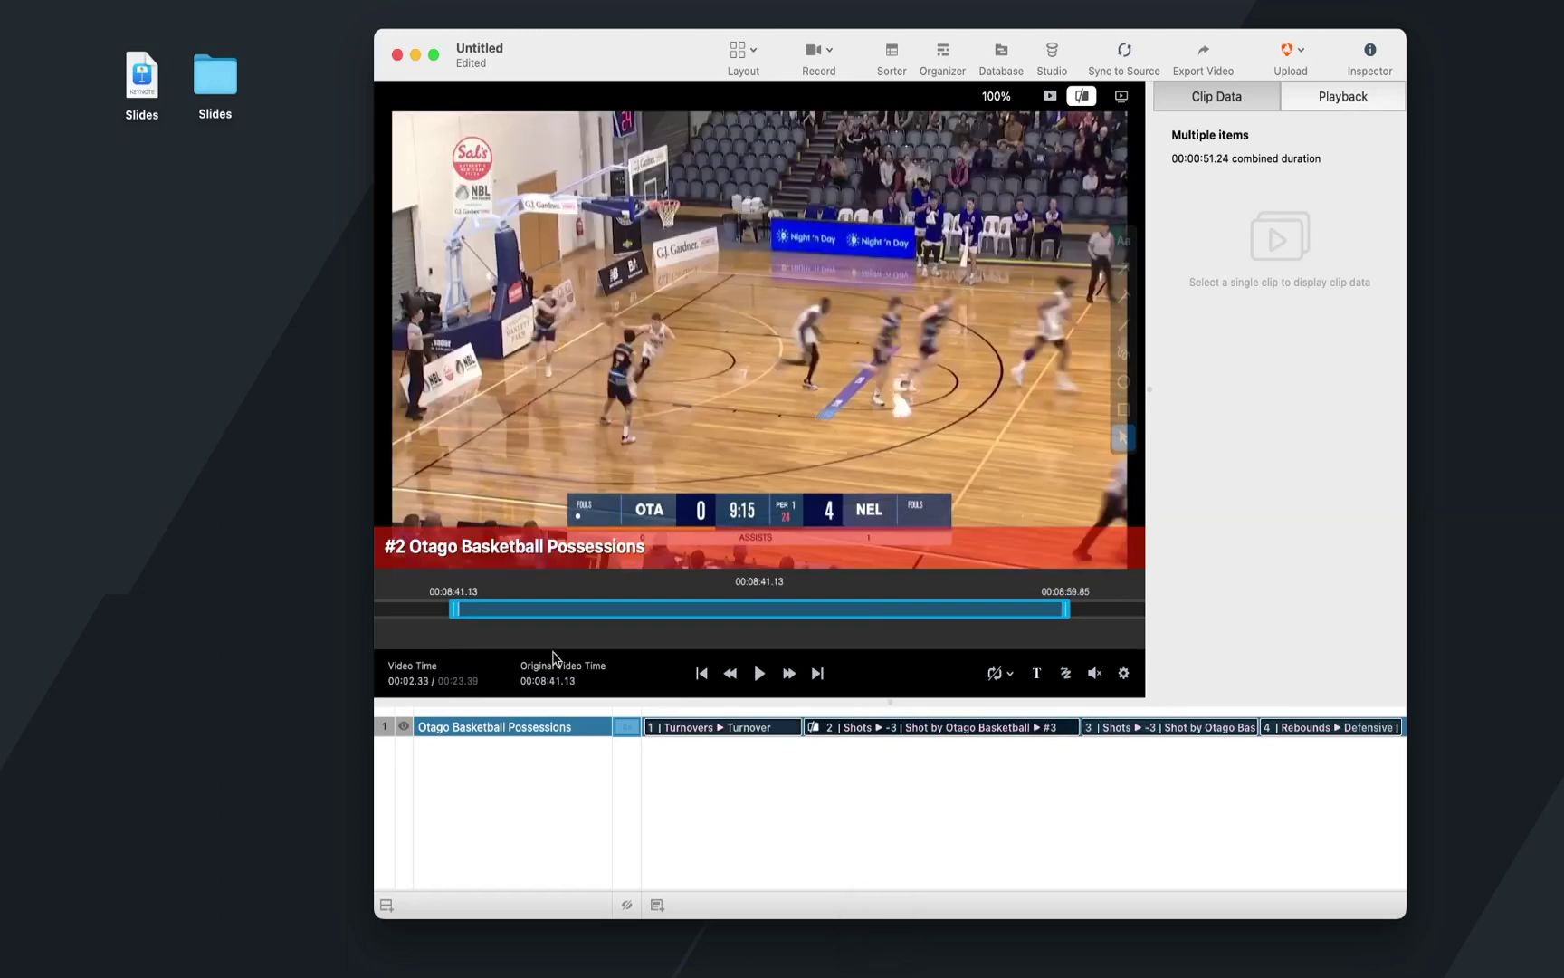
pyautogui.moveTo(455, 609); pyautogui.dragTo(632, 610)
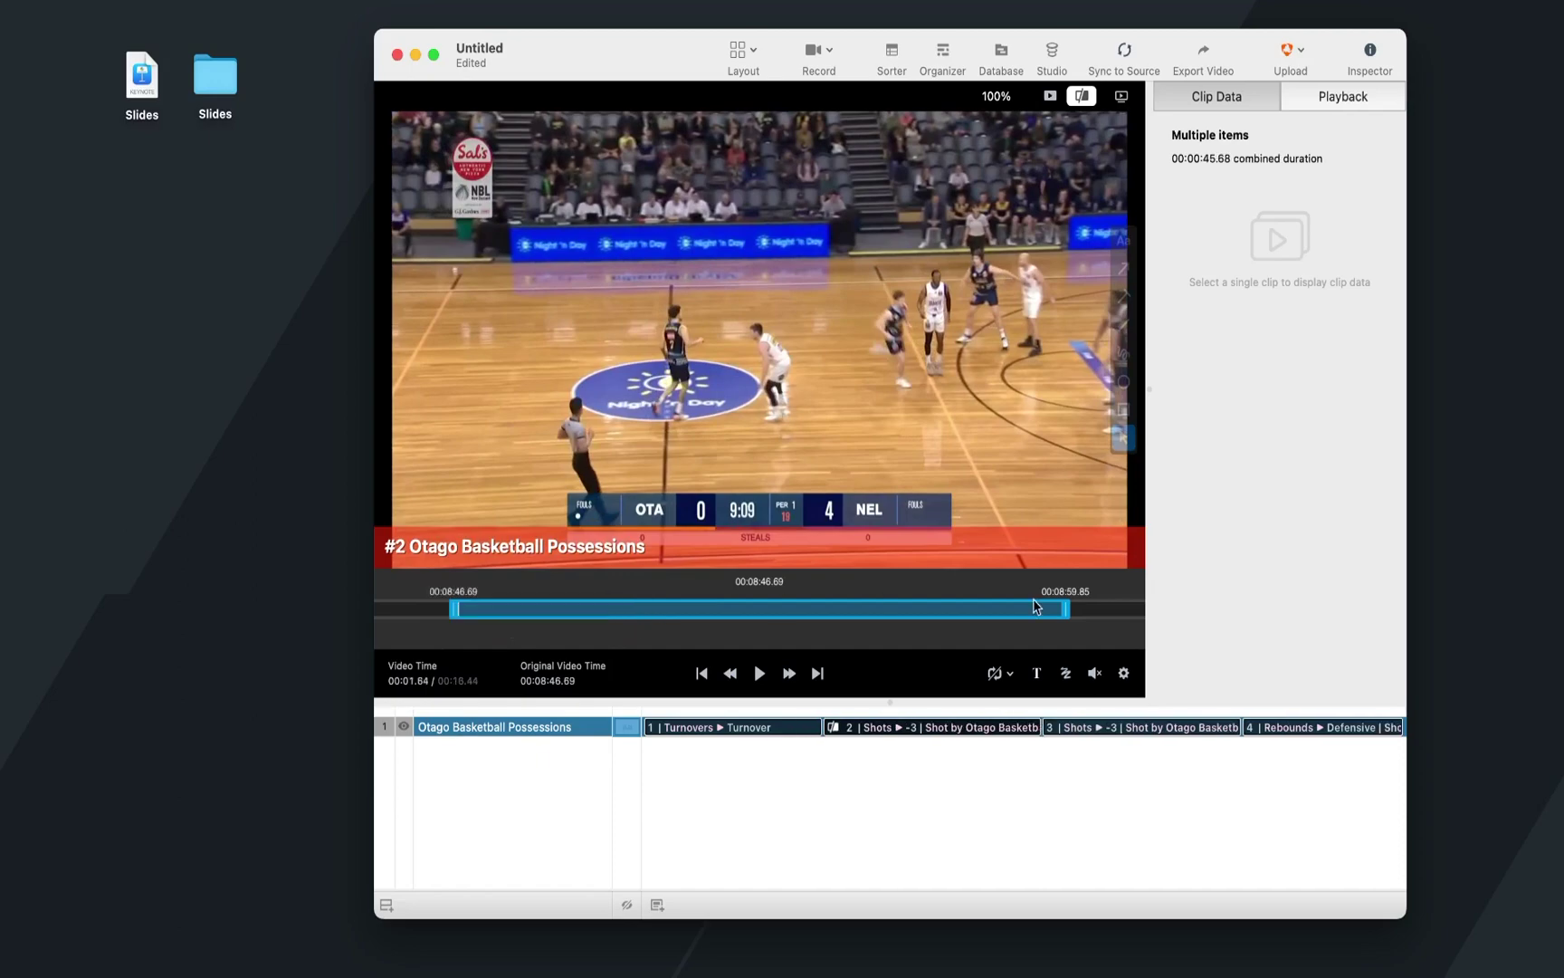
pyautogui.moveTo(1066, 608); pyautogui.dragTo(944, 608)
pyautogui.press('Tab')
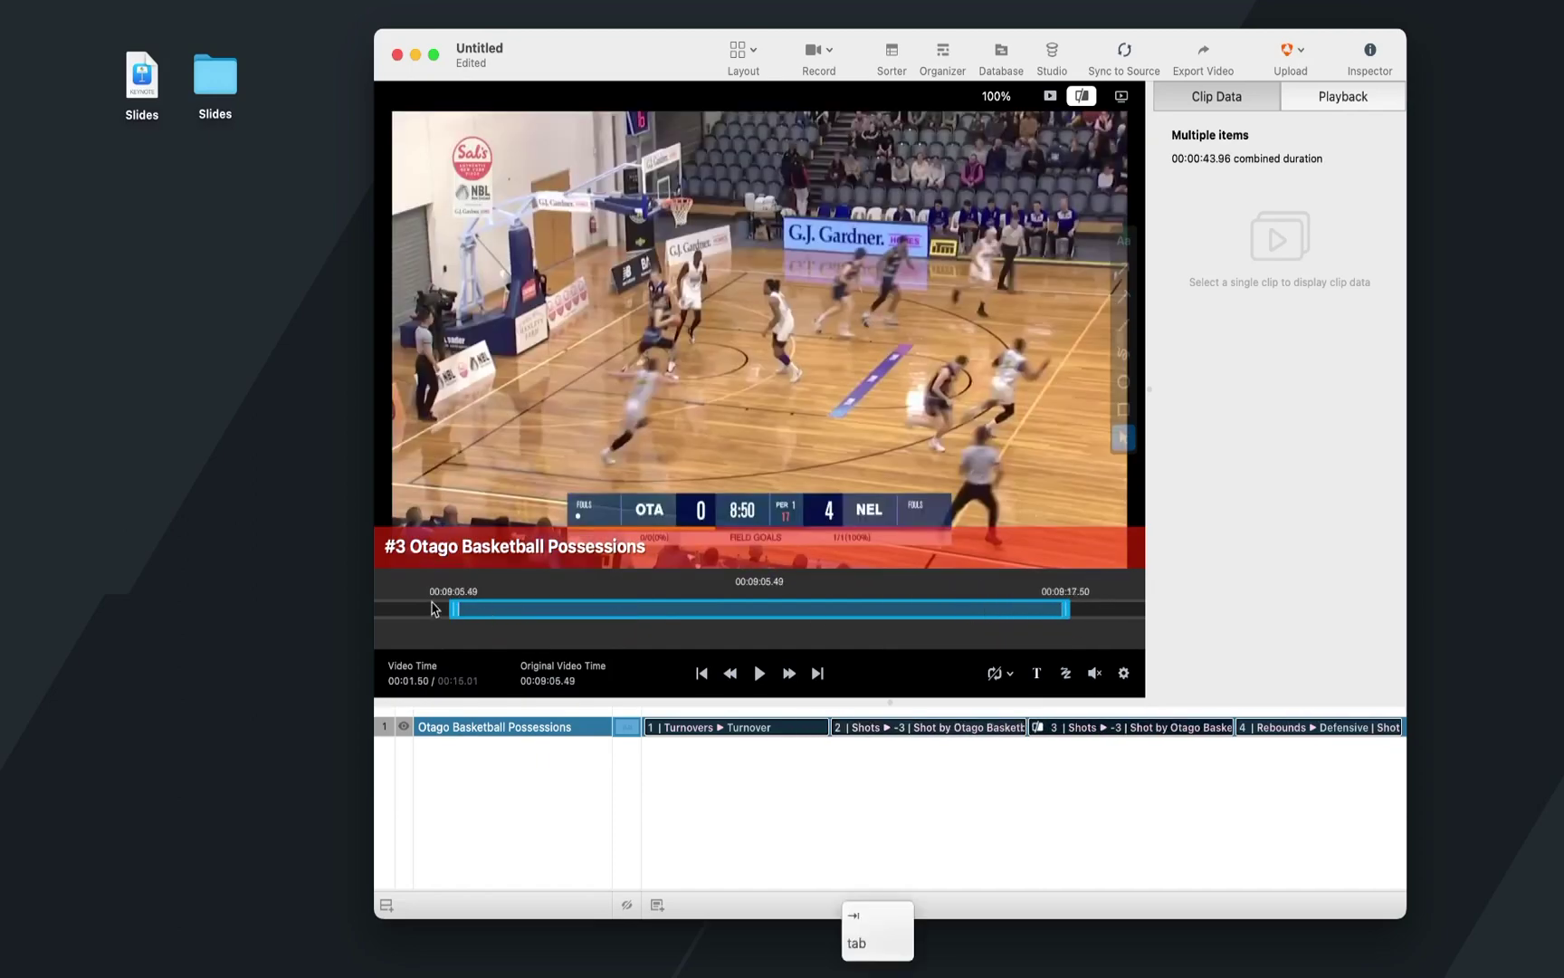
pyautogui.moveTo(454, 608); pyautogui.dragTo(449, 558)
pyautogui.press('Tab')
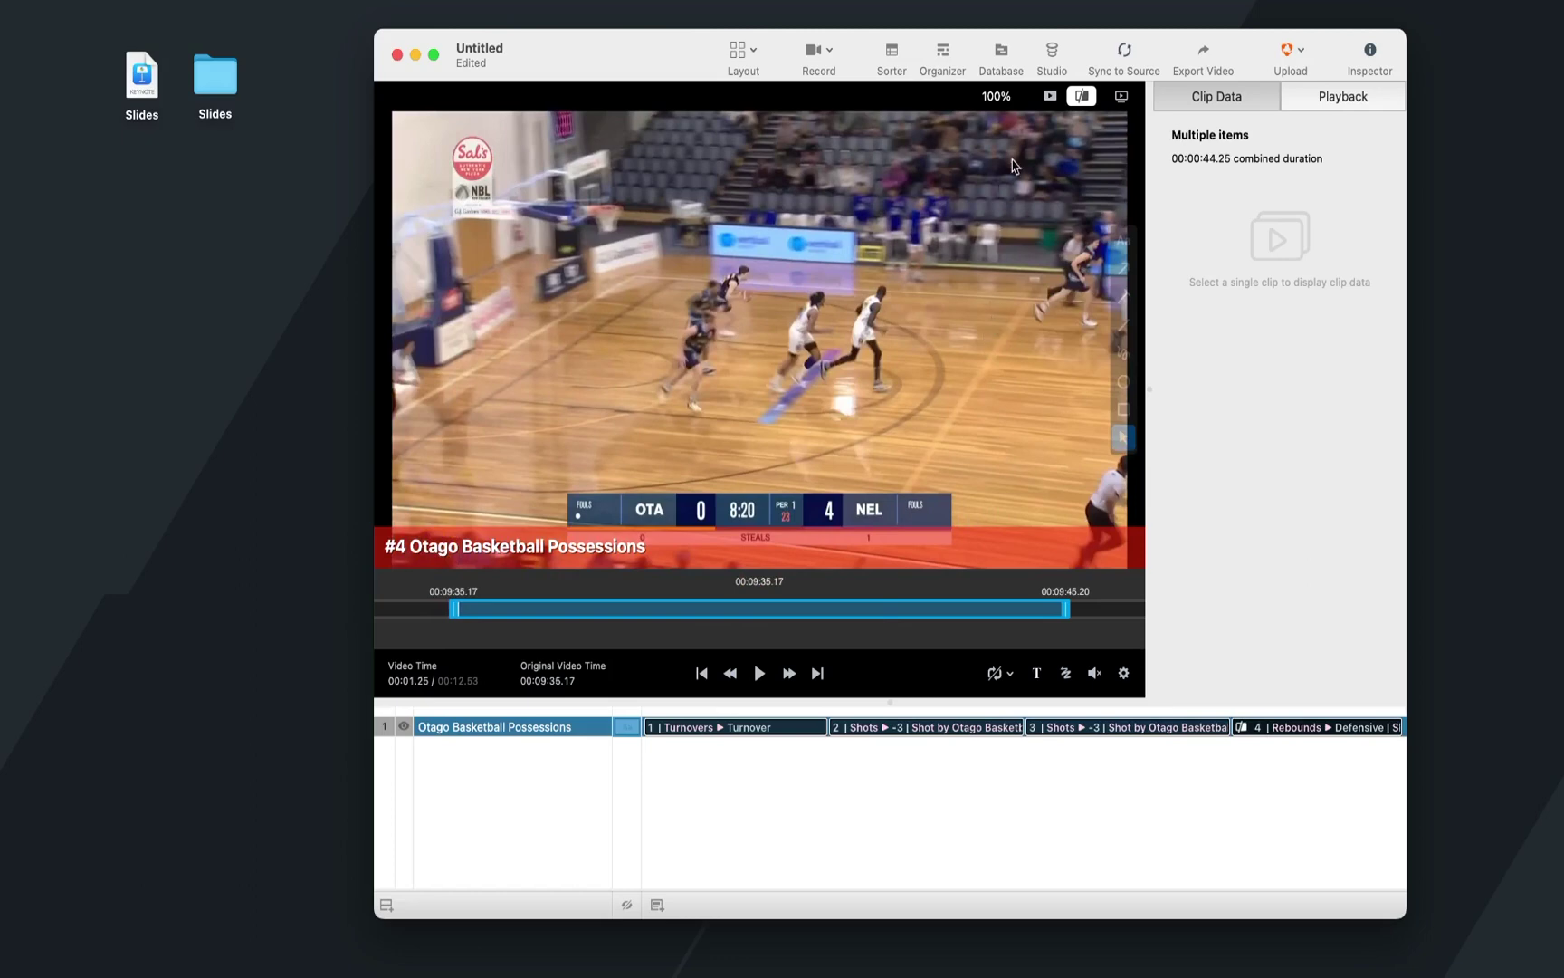
pyautogui.click(1051, 97)
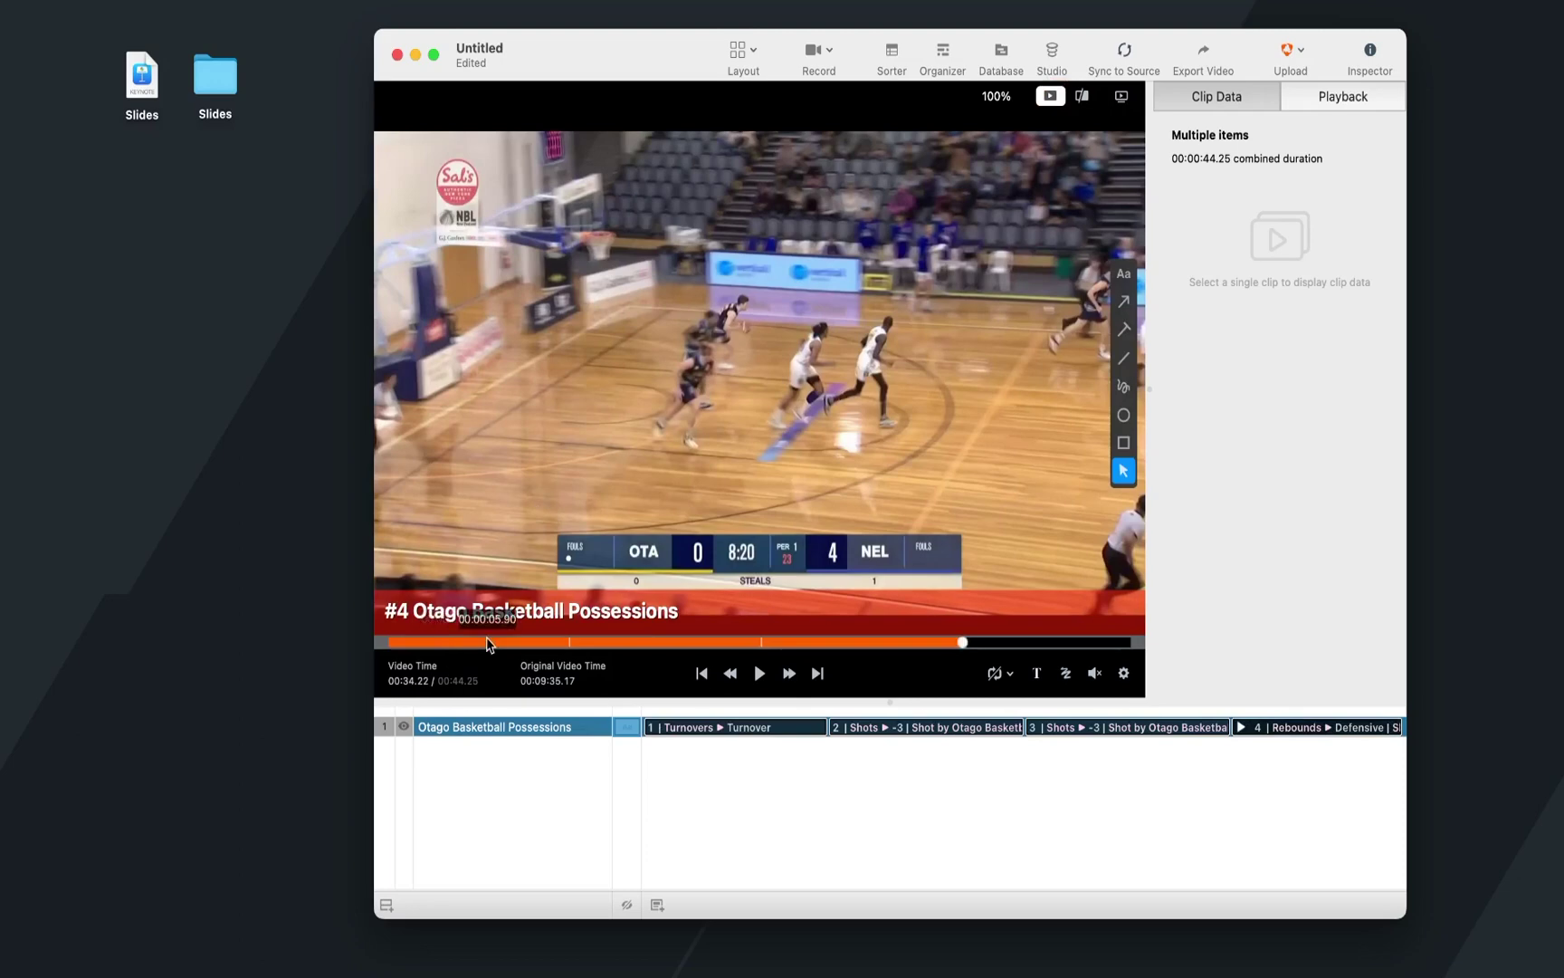
# Reload possession clip 1, now 10.77 seconds and labelled Turnovers:Turnover, in the viewer
pyautogui.click(688, 830)
pyautogui.click(715, 727)
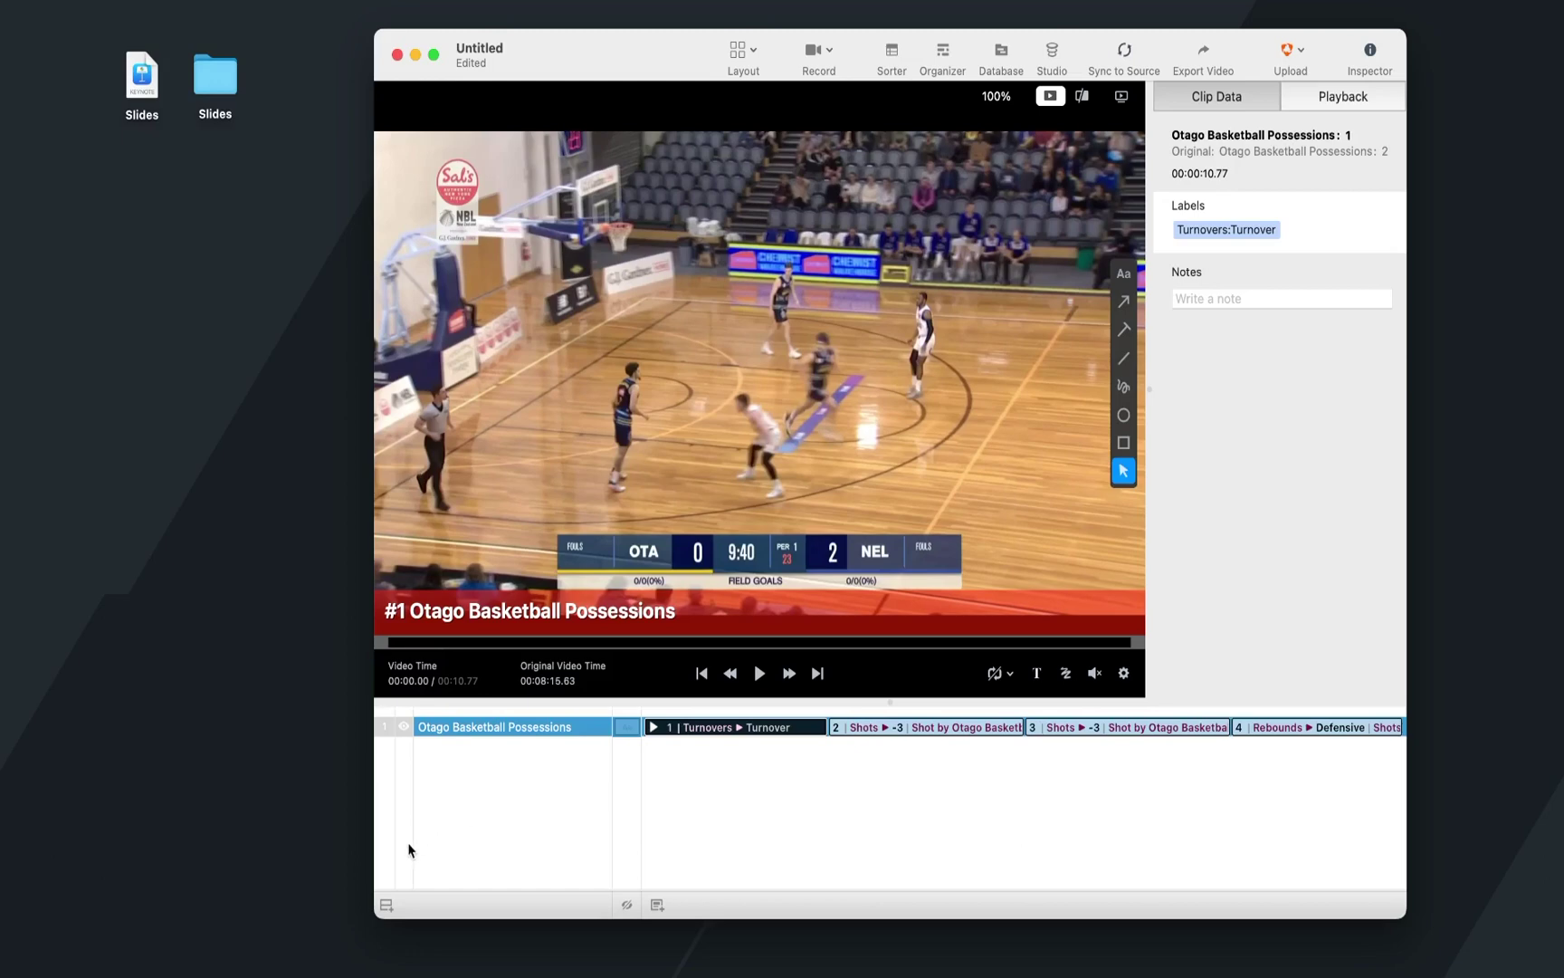
# Add three empty playlist rows below the possessions row
pyautogui.click(387, 905)
pyautogui.click(387, 905)
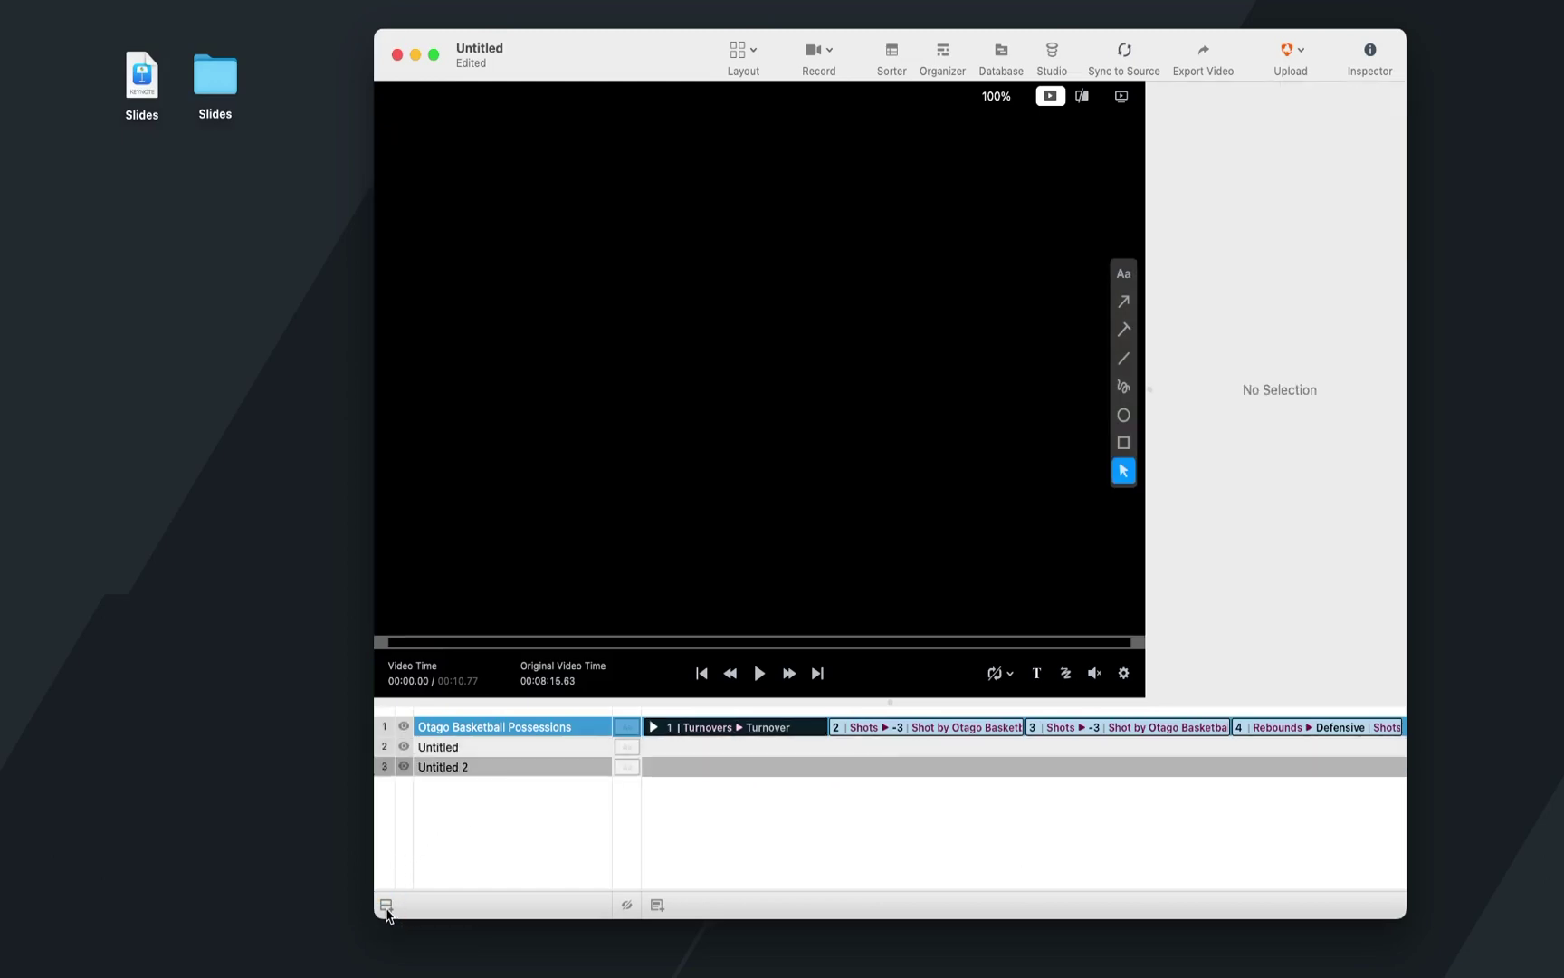
pyautogui.click(387, 905)
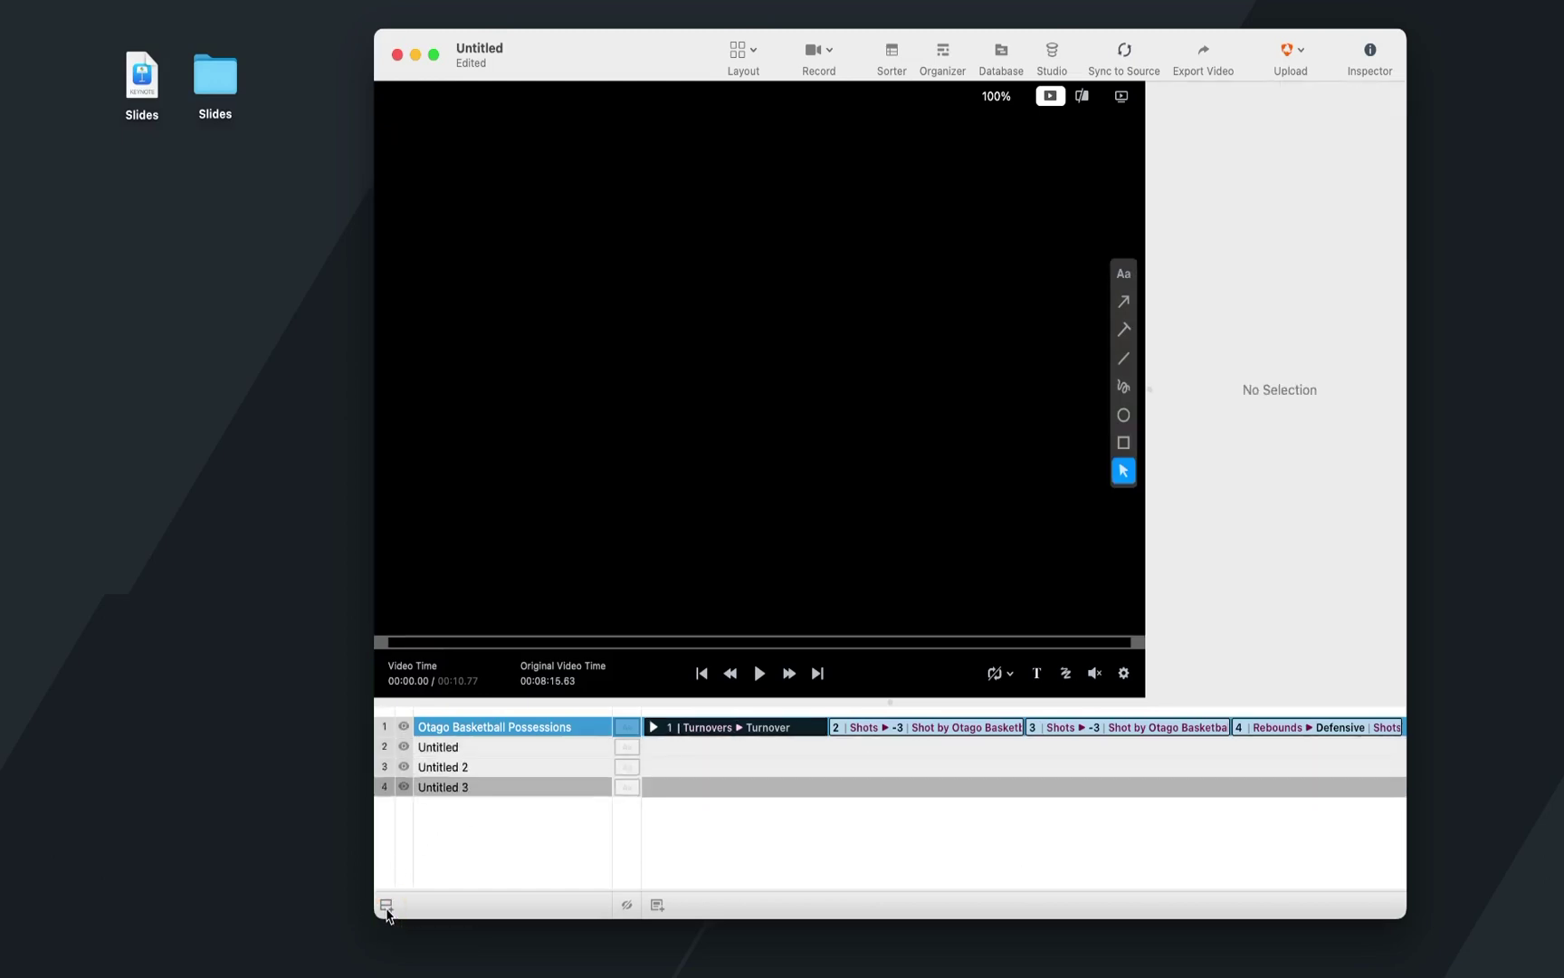
# Name the new rows OFFENSE, DEFENSE and INDIVIDUAL, then reload the Turnovers clip
pyautogui.click(446, 747)
pyautogui.click(446, 748)
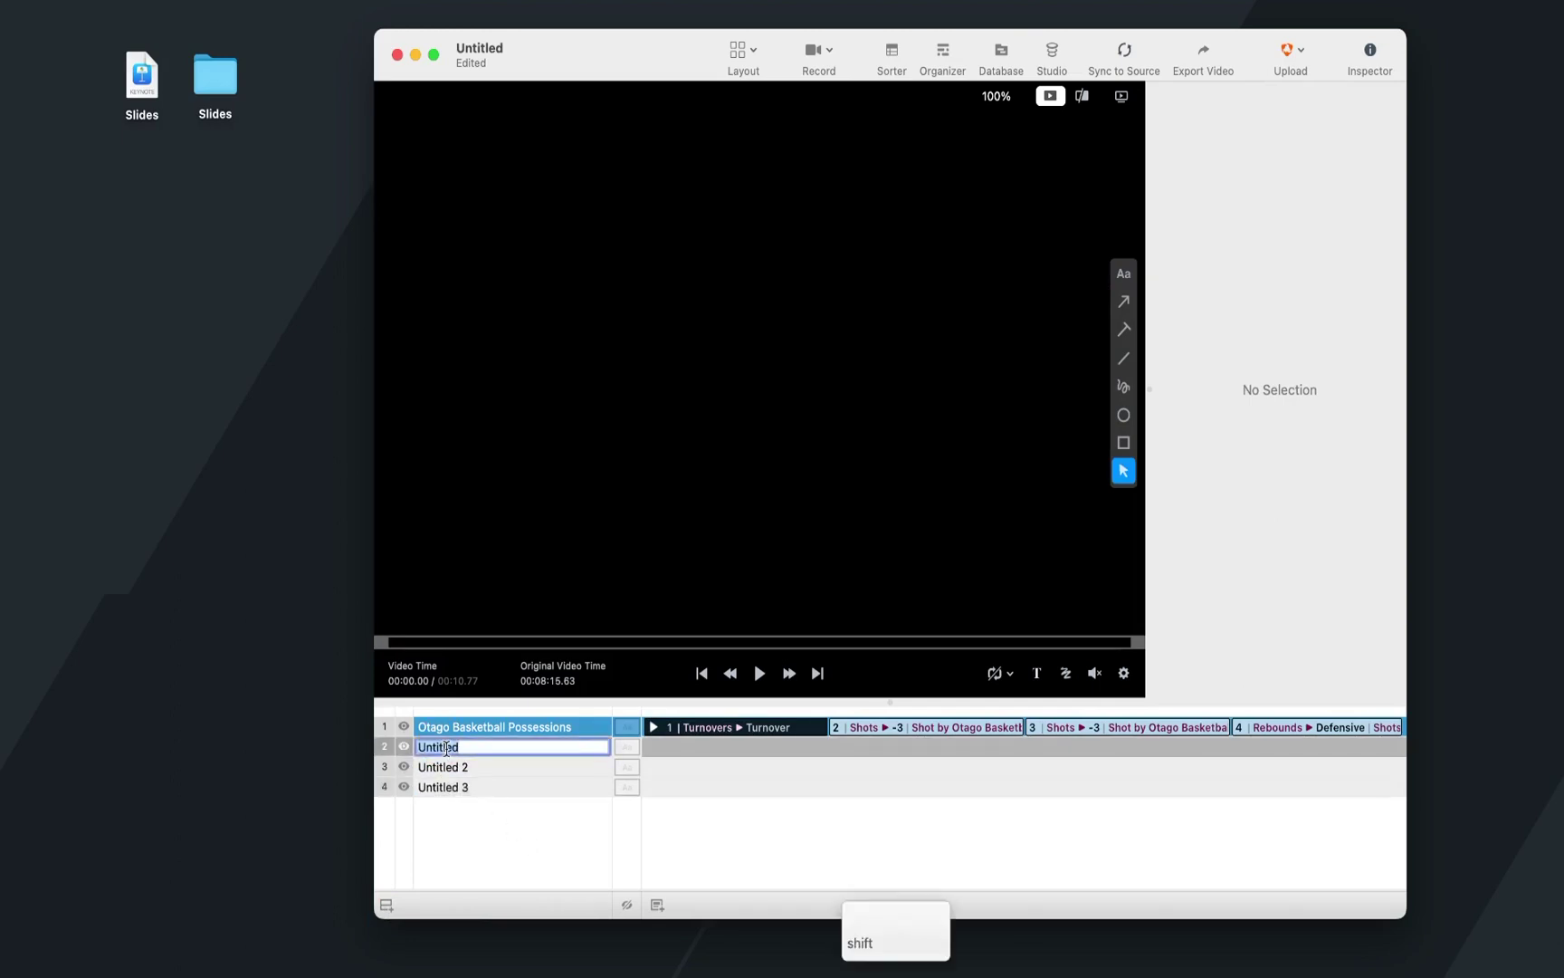
pyautogui.write('OFFENSE')
pyautogui.click(448, 766)
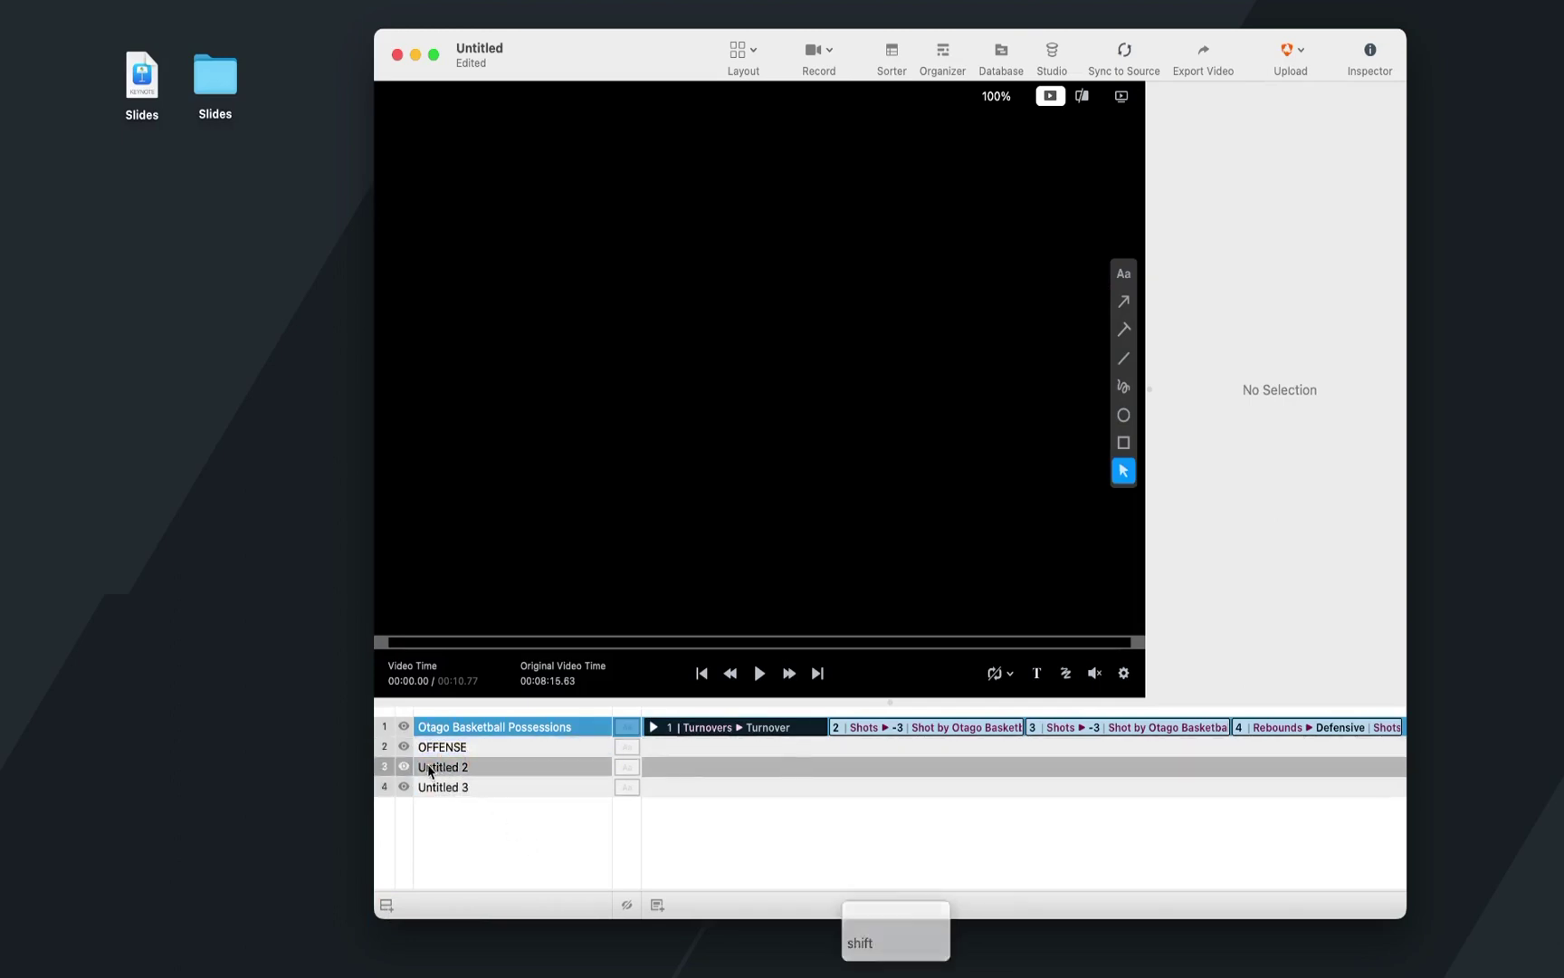
pyautogui.click(448, 767)
pyautogui.write('DEFENSE')
pyautogui.click(446, 784)
pyautogui.click(446, 785)
pyautogui.write('INDIVIDUAL')
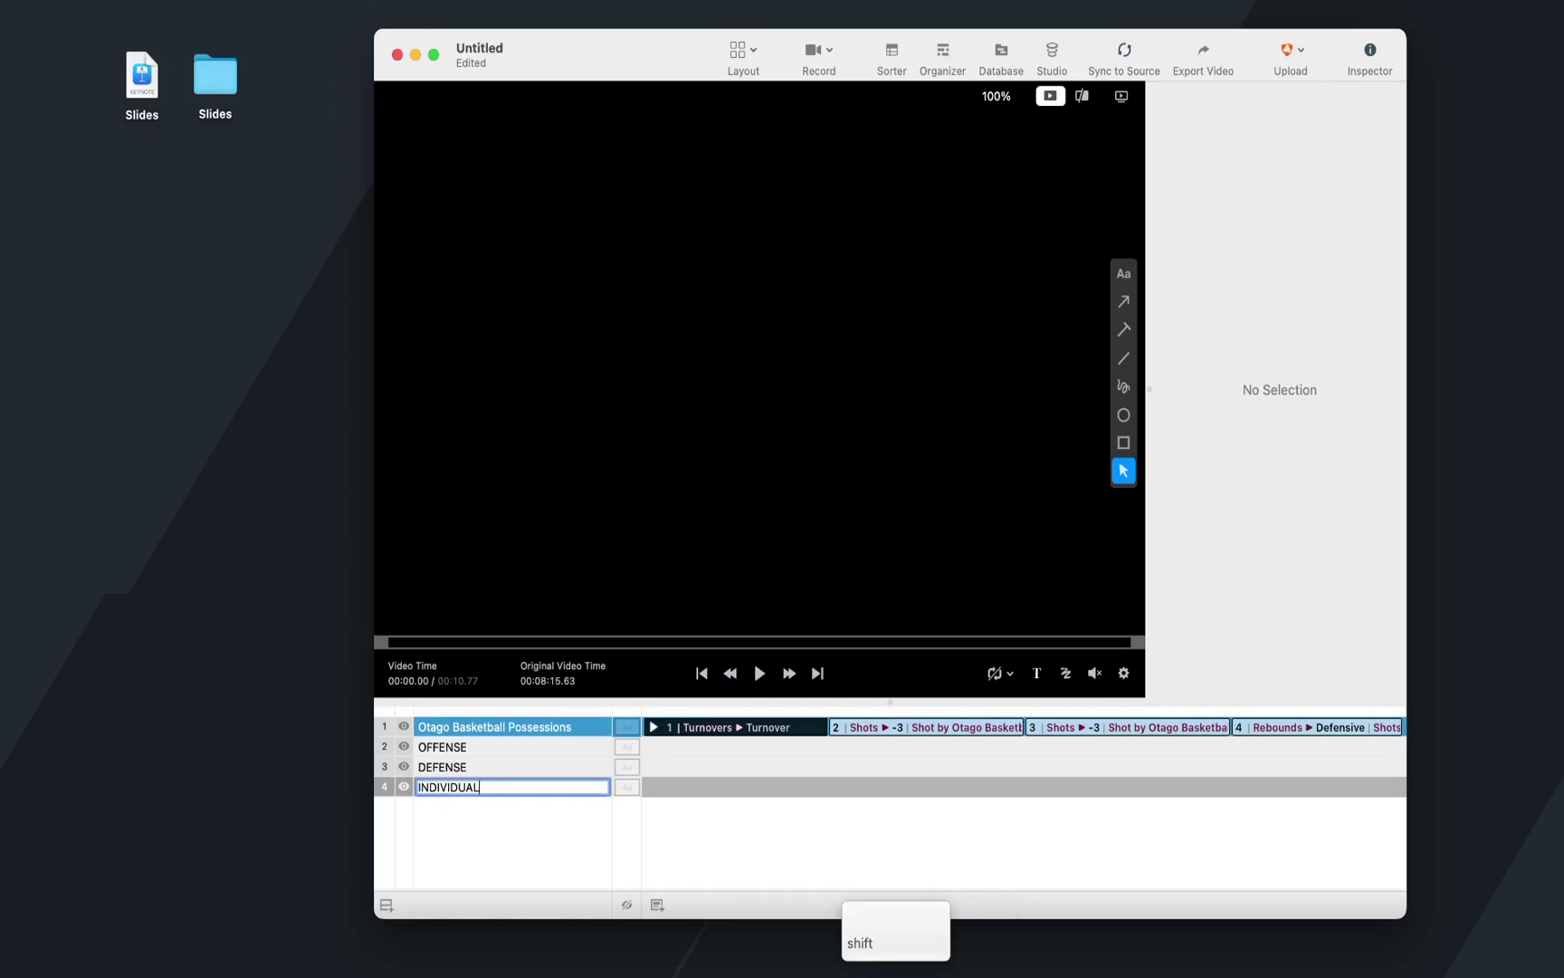
pyautogui.press('Return')
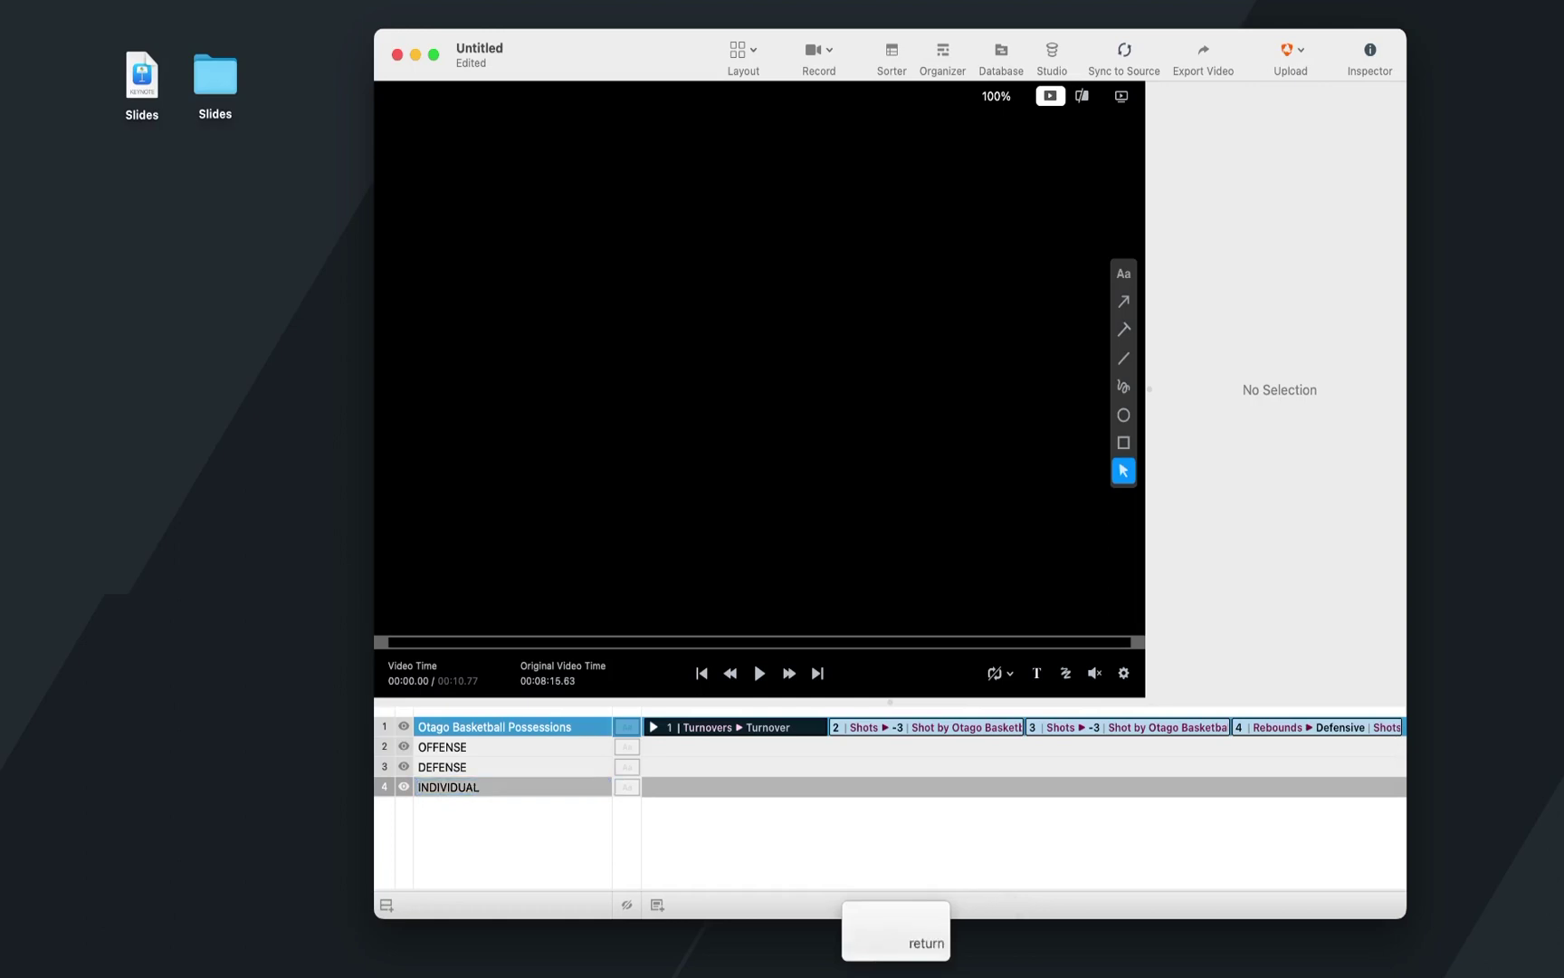
pyautogui.click(710, 729)
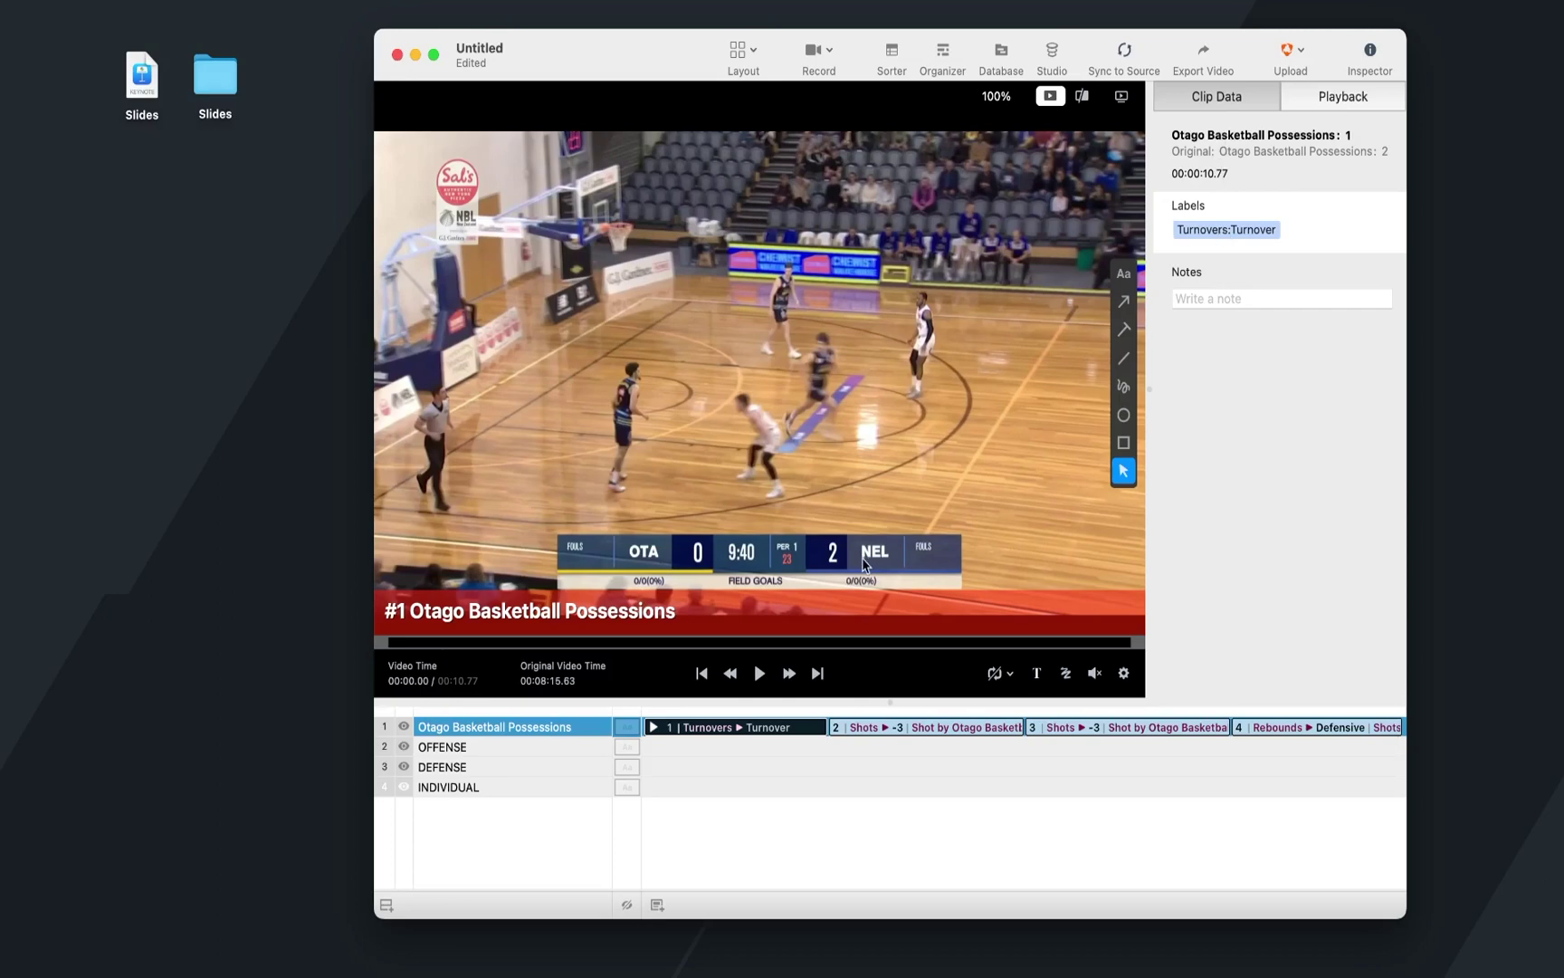
# Move the Turnovers and Shots clips into OFFENSE and DEFENSE, then delete the emptied possessions row
pyautogui.click(710, 733)
pyautogui.moveTo(711, 733); pyautogui.dragTo(688, 745)
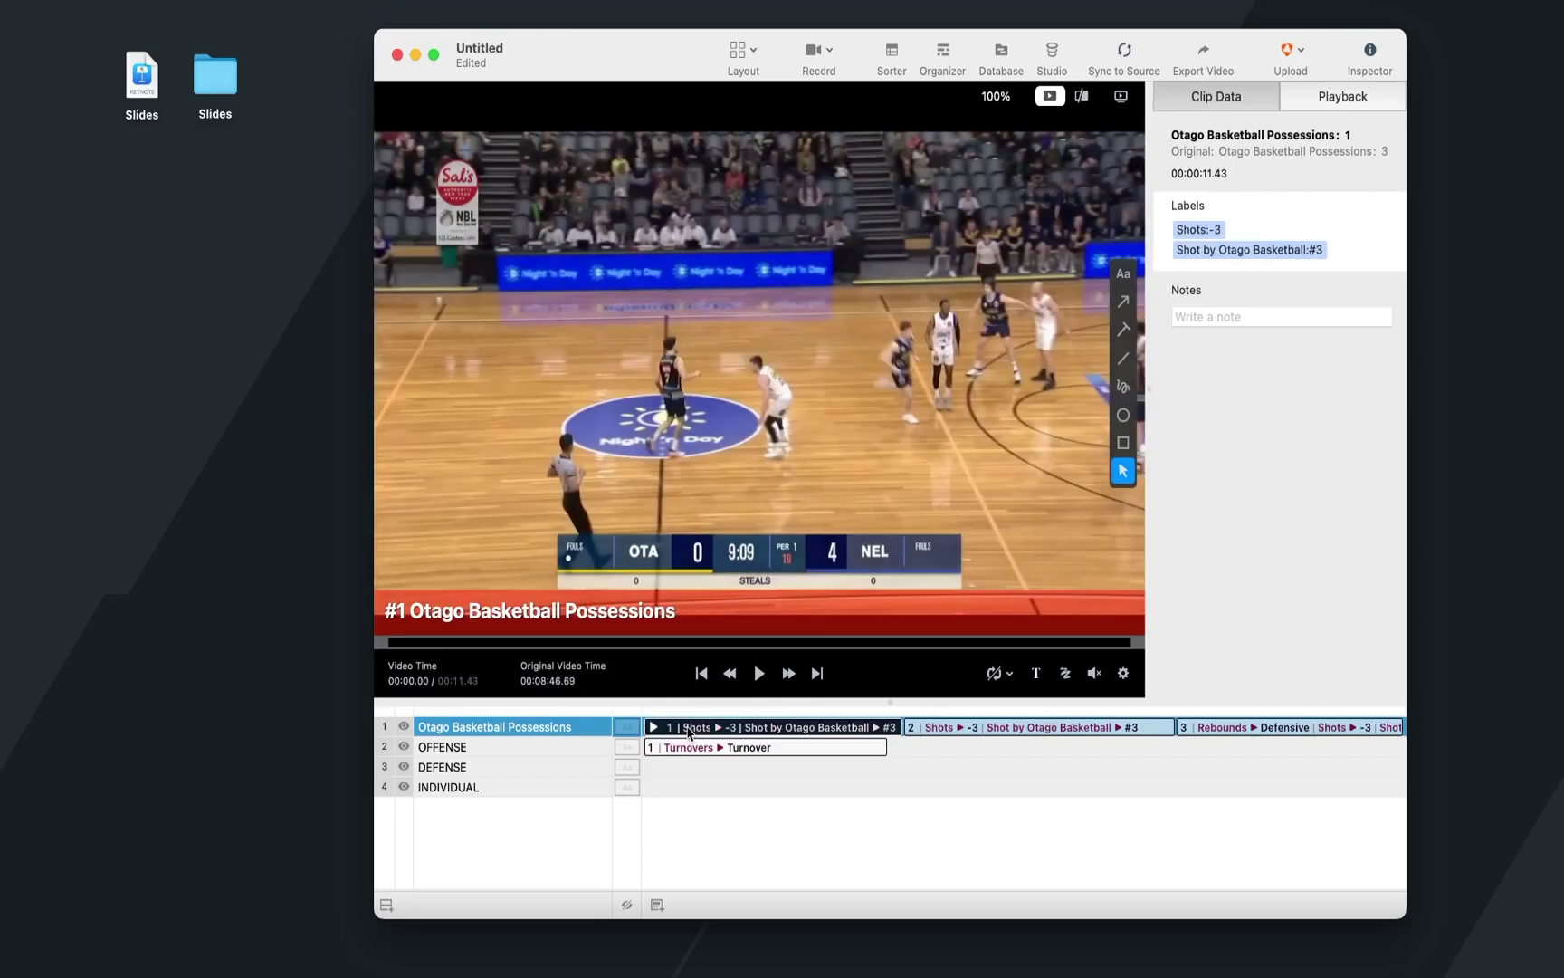
pyautogui.moveTo(688, 731); pyautogui.dragTo(946, 753)
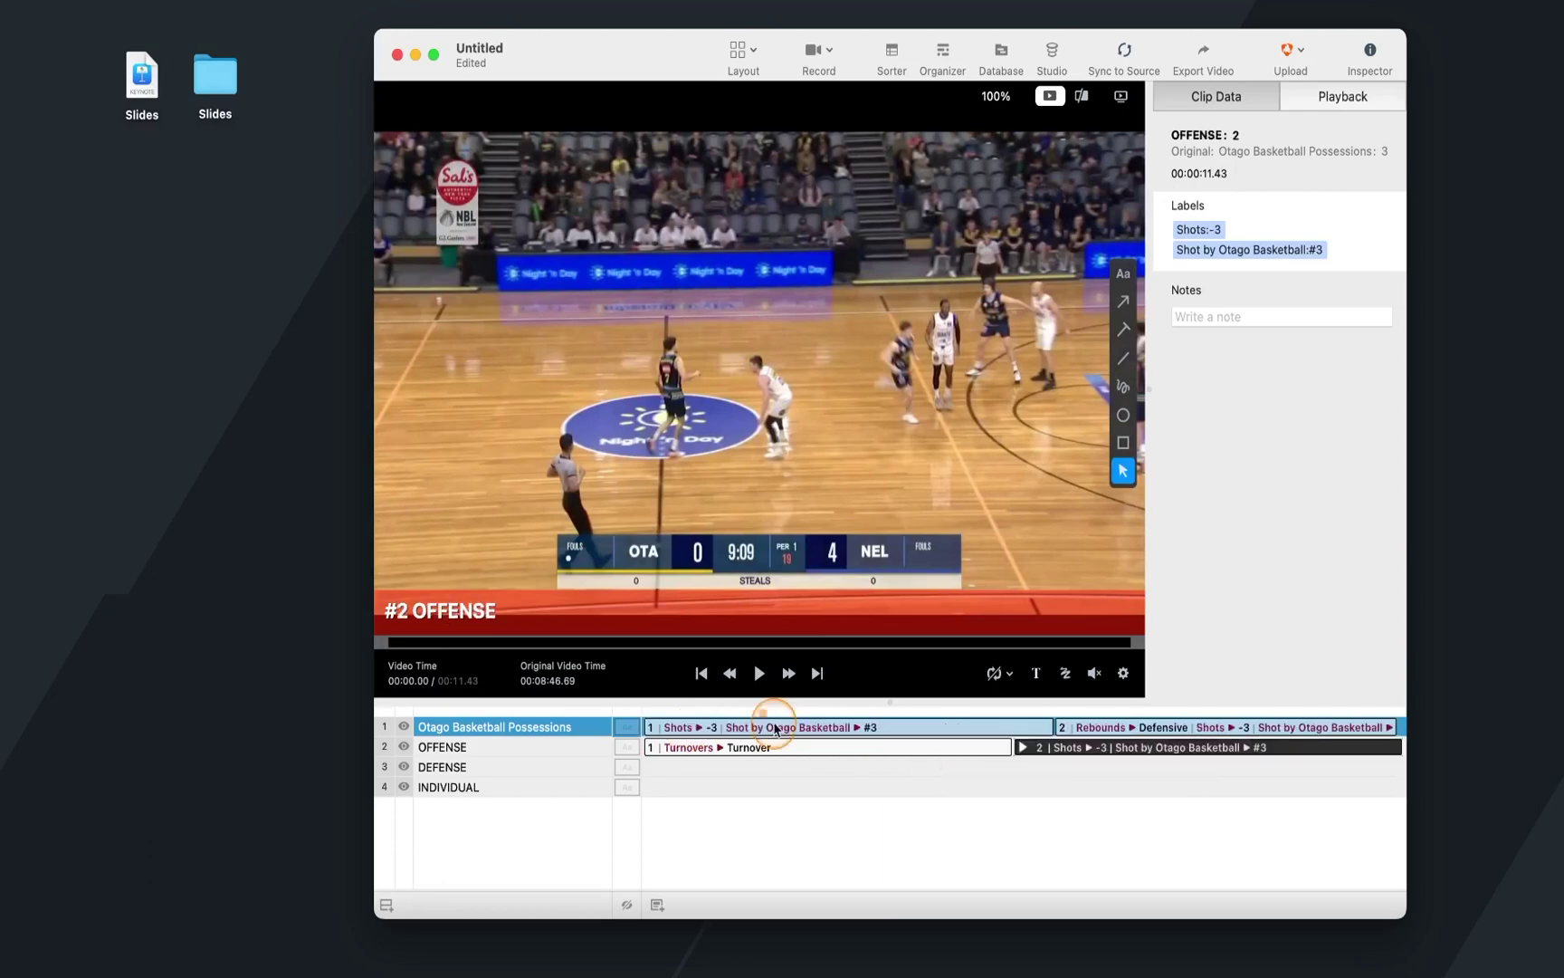
pyautogui.click(776, 728)
pyautogui.moveTo(775, 729); pyautogui.dragTo(719, 791)
pyautogui.click(731, 731)
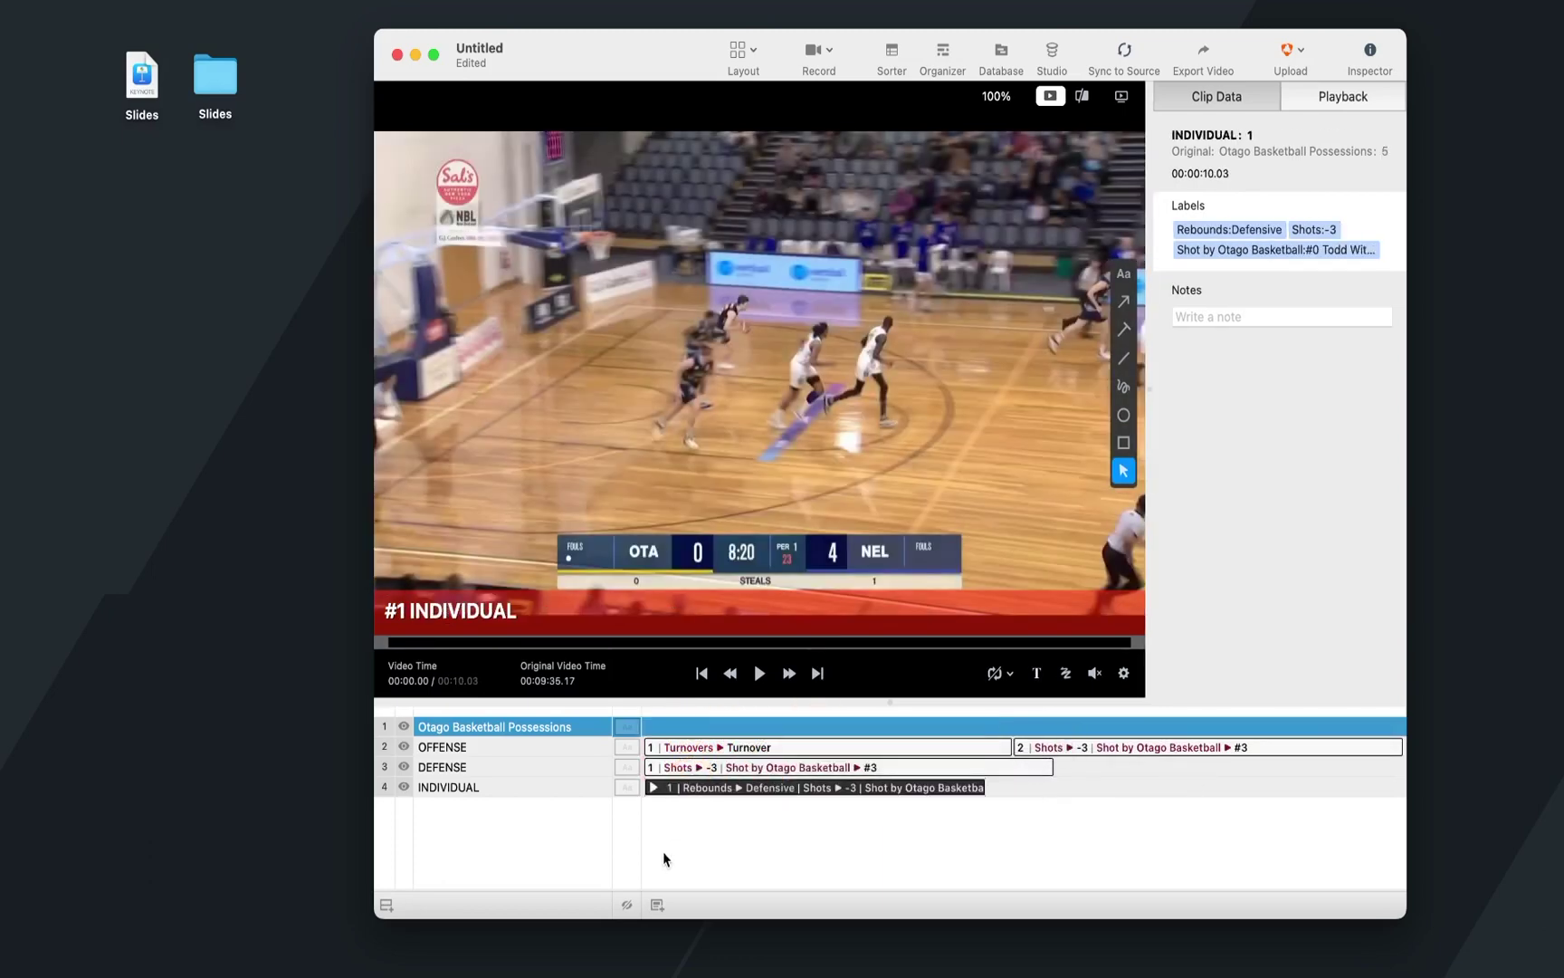
pyautogui.click(539, 734)
pyautogui.press('BackSpace')
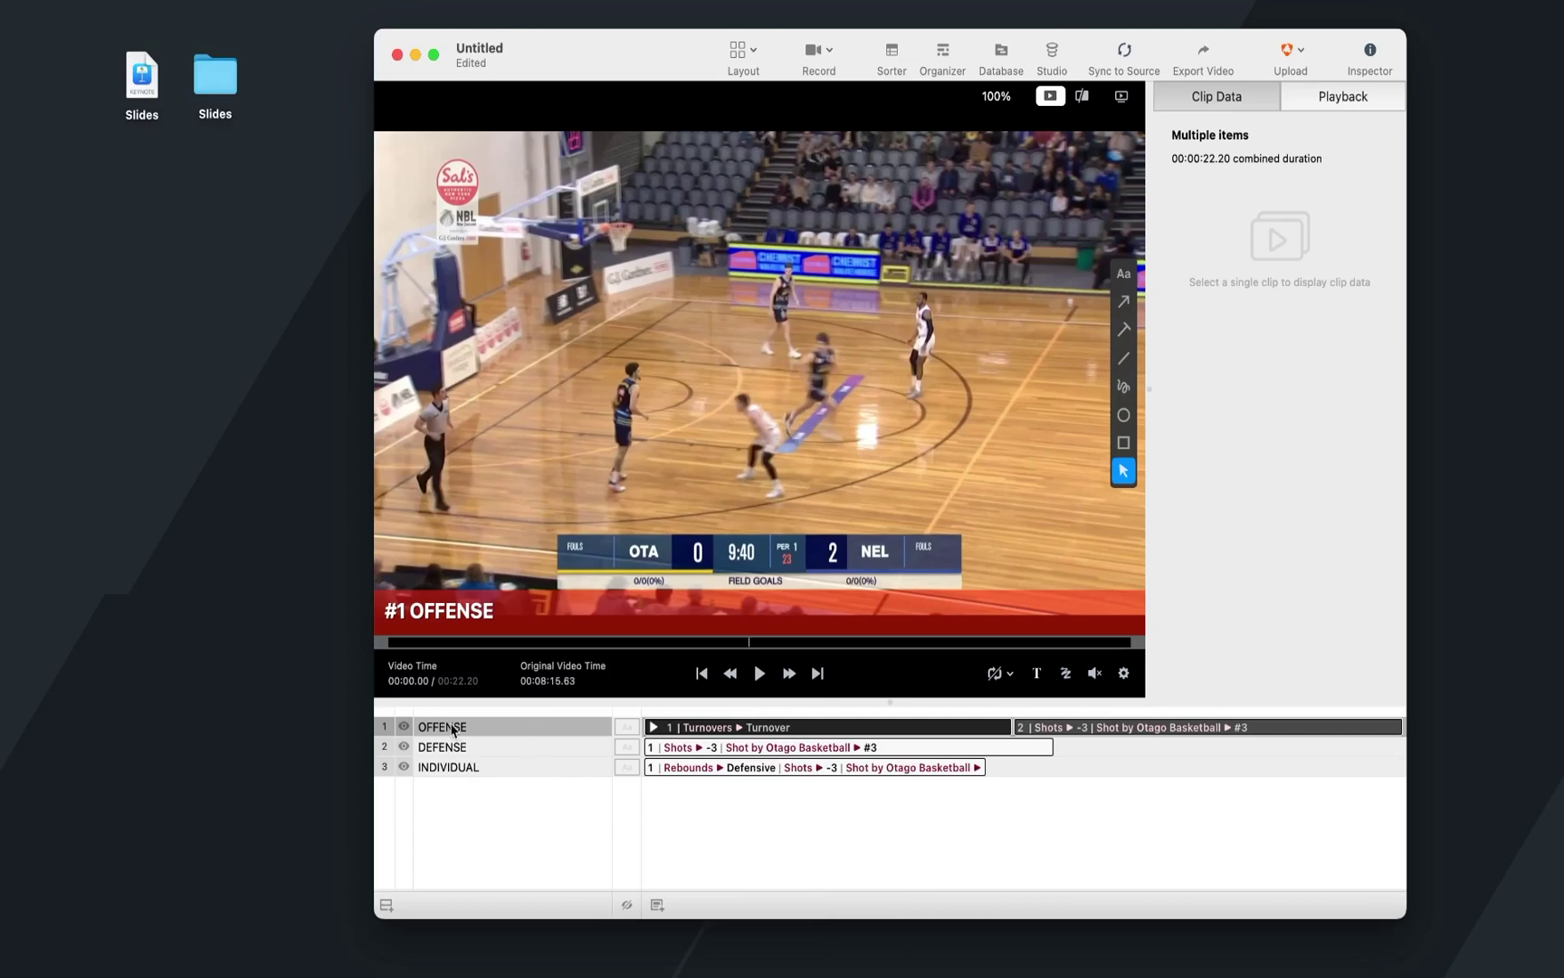
# Set the OFFENSE row's colour to Lemon yellow in its row settings
pyautogui.rightClick(485, 725)
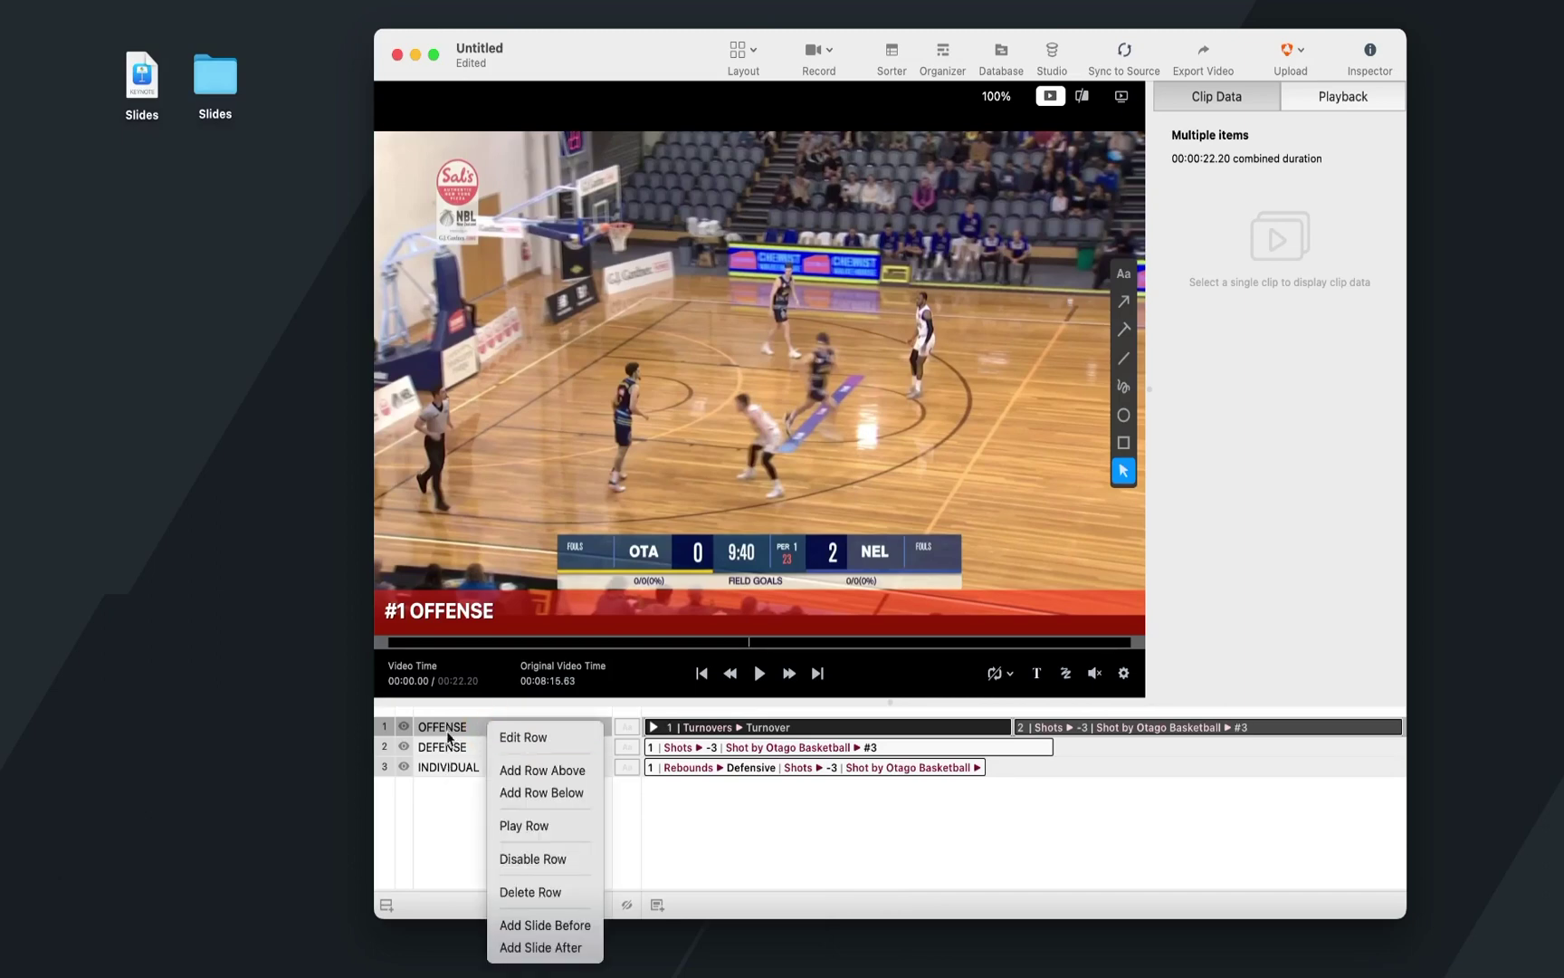
pyautogui.click(546, 734)
pyautogui.click(771, 802)
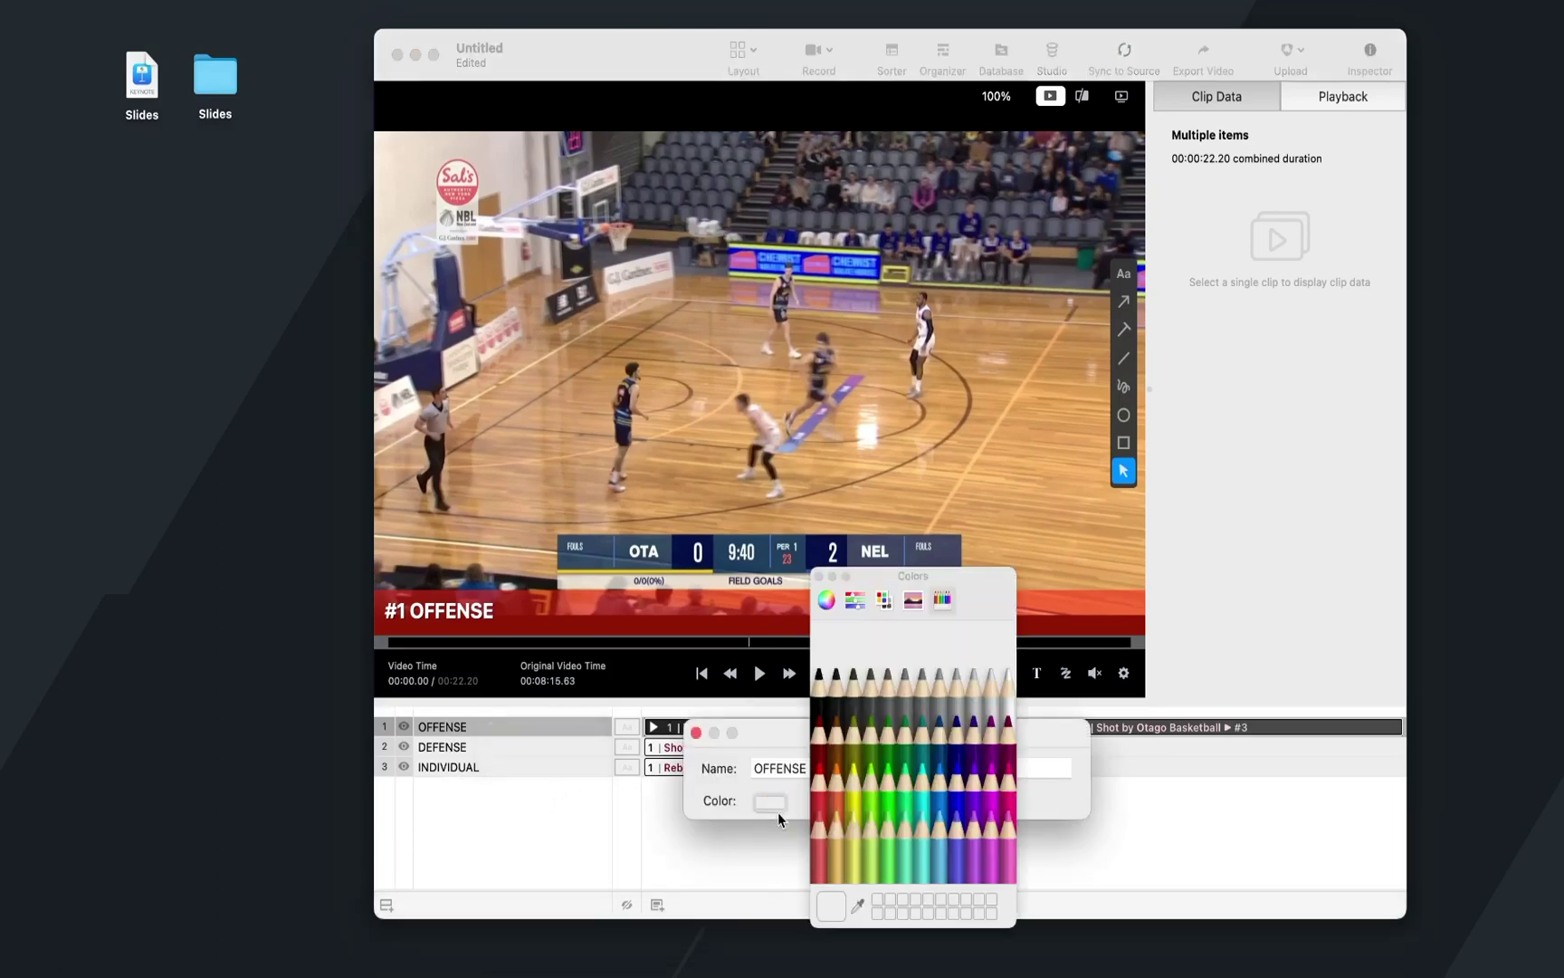
pyautogui.click(856, 786)
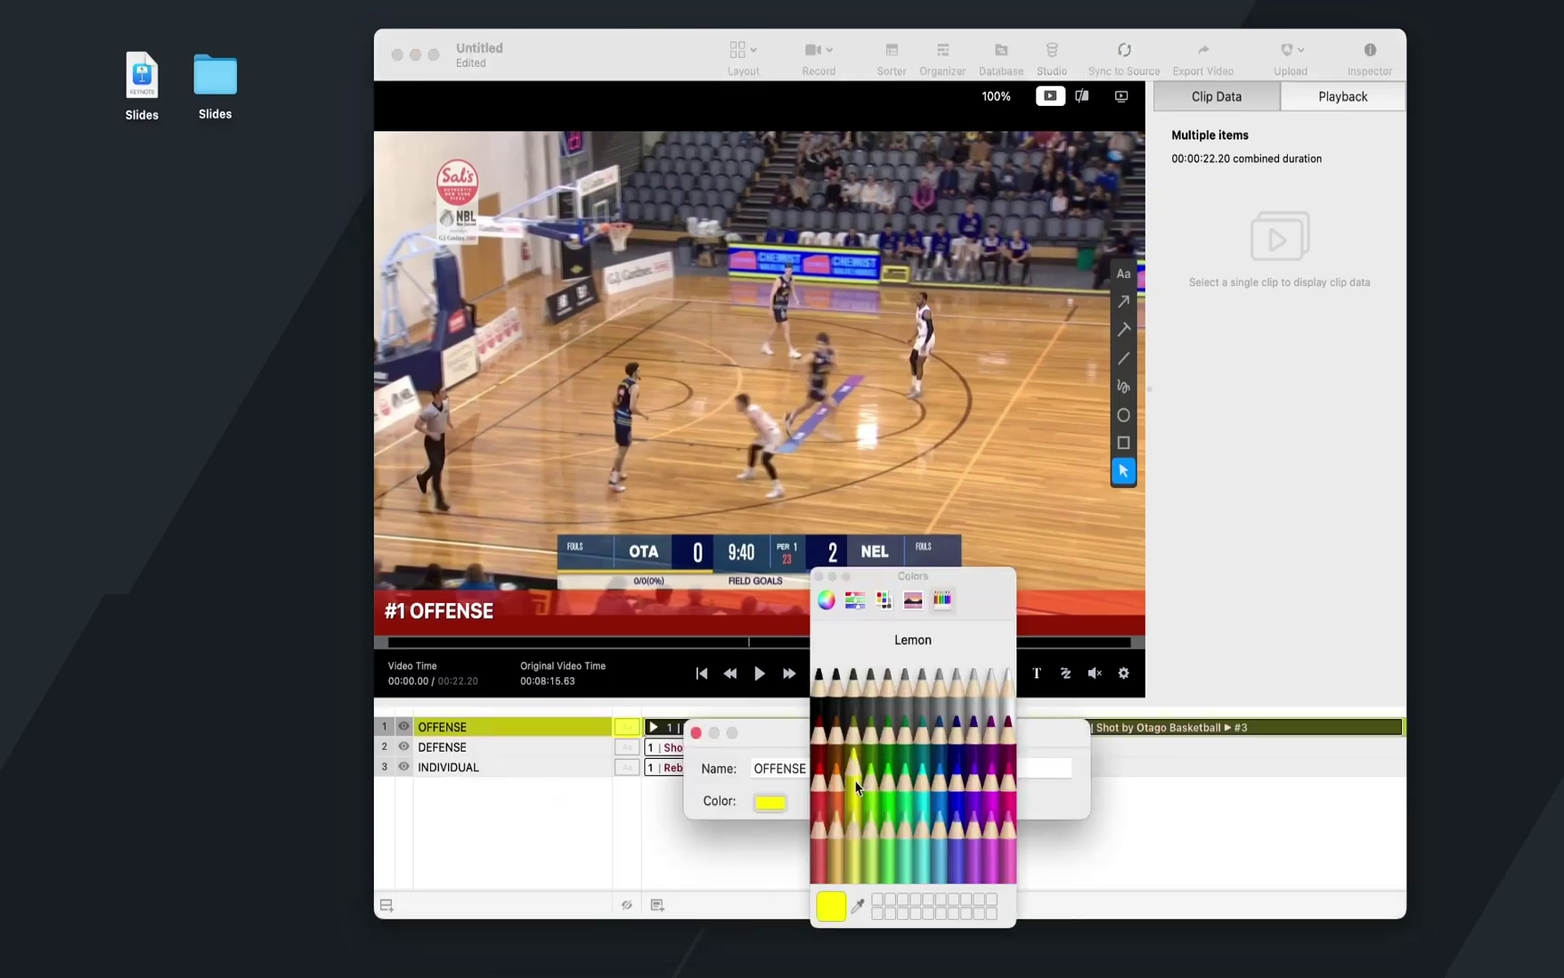
pyautogui.click(819, 575)
pyautogui.click(695, 732)
# Set the INDIVIDUAL row's colour to Maraschino red, then select OFFENSE clip 1
pyautogui.click(480, 768)
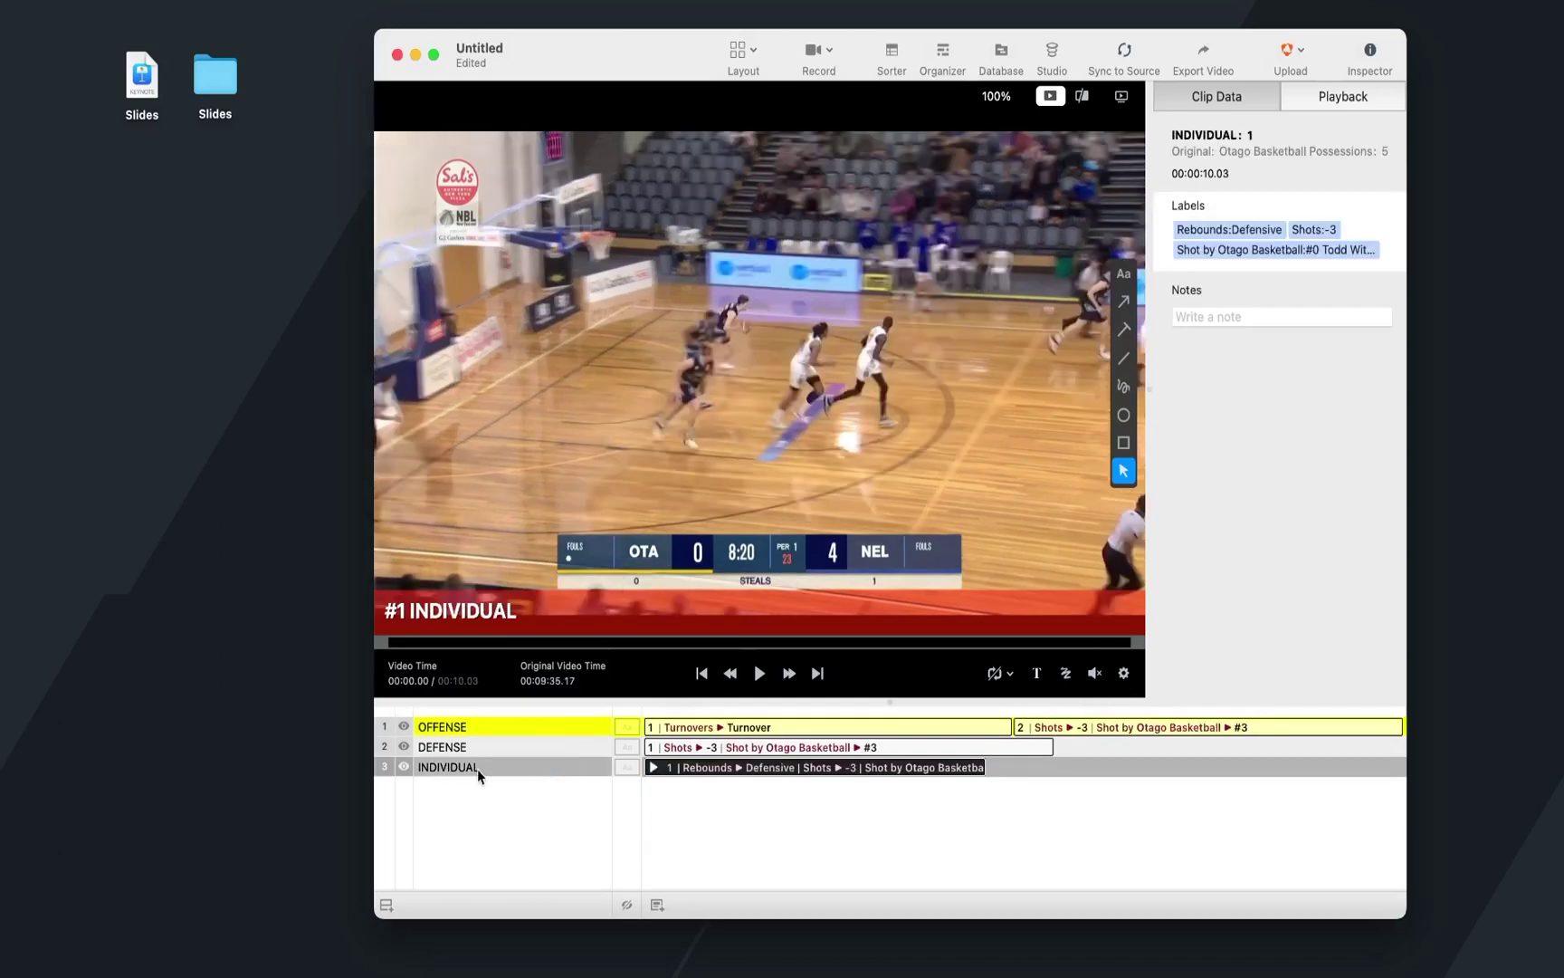
pyautogui.rightClick(482, 767)
pyautogui.click(534, 780)
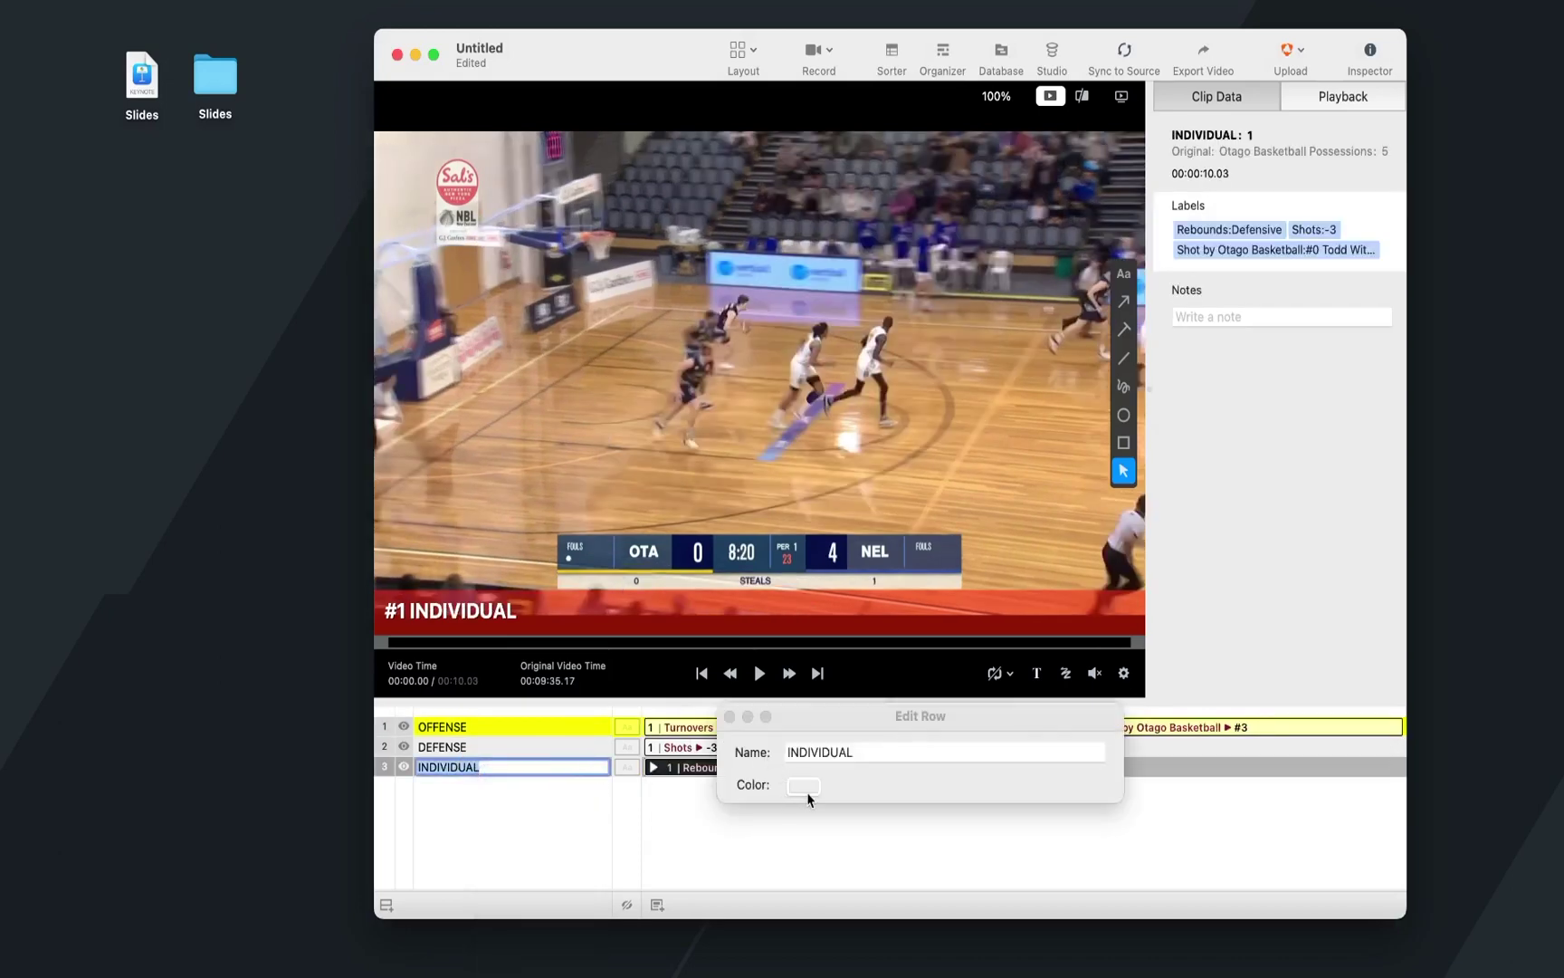
pyautogui.click(805, 786)
pyautogui.click(820, 771)
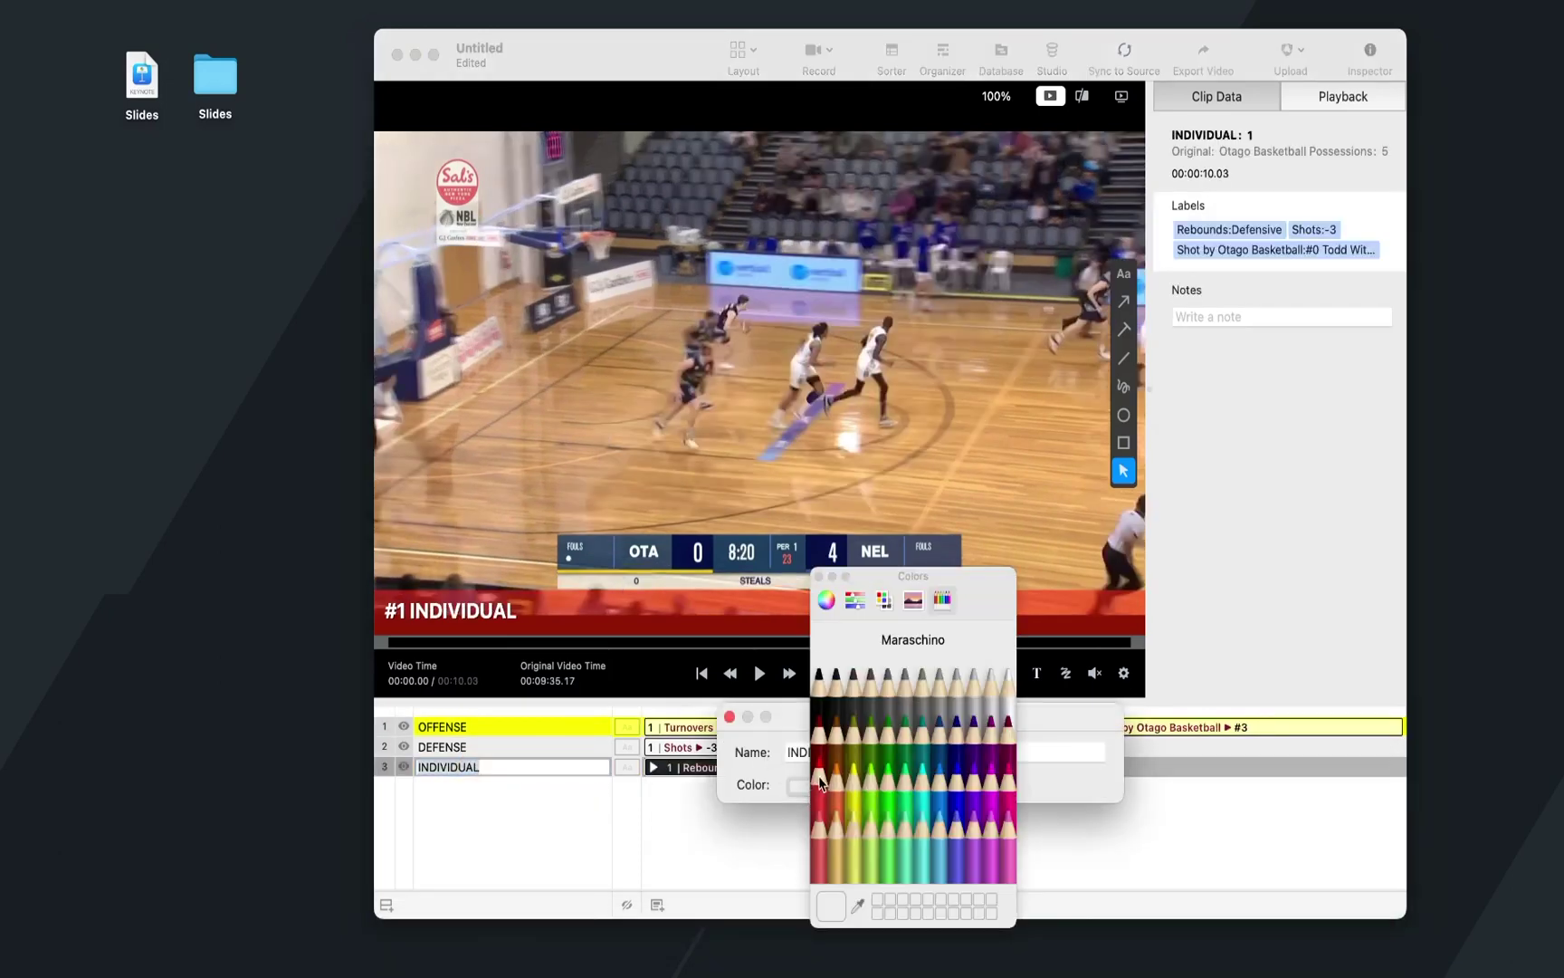
pyautogui.click(819, 577)
pyautogui.click(729, 716)
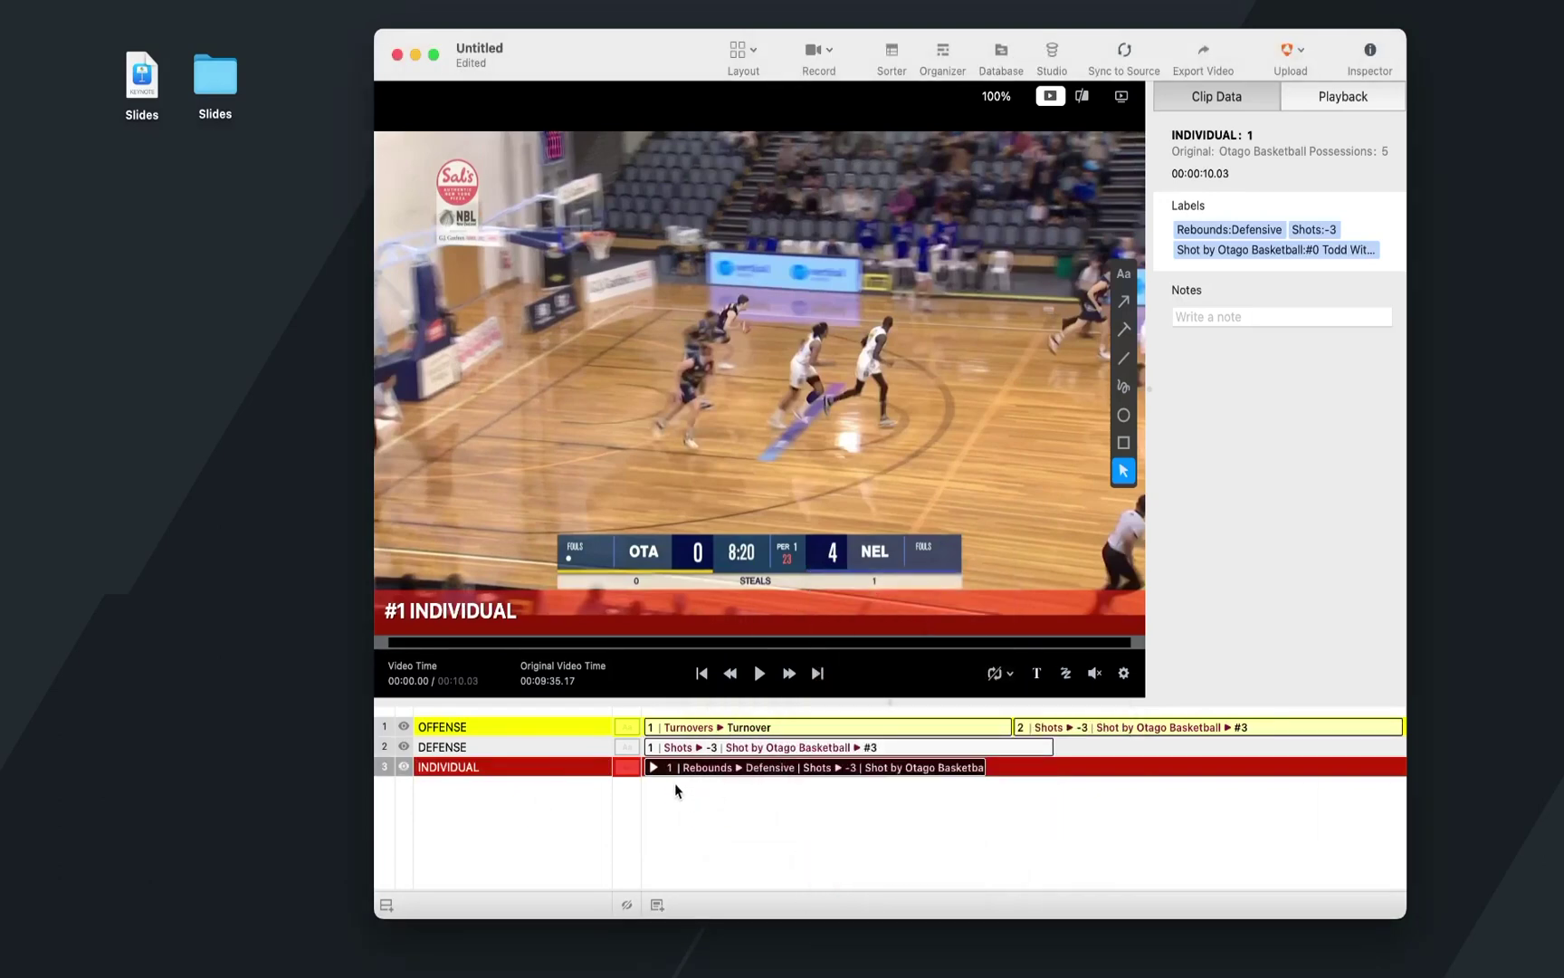
pyautogui.keyDown('shift'); pyautogui.click(706, 730); pyautogui.keyUp('shift')
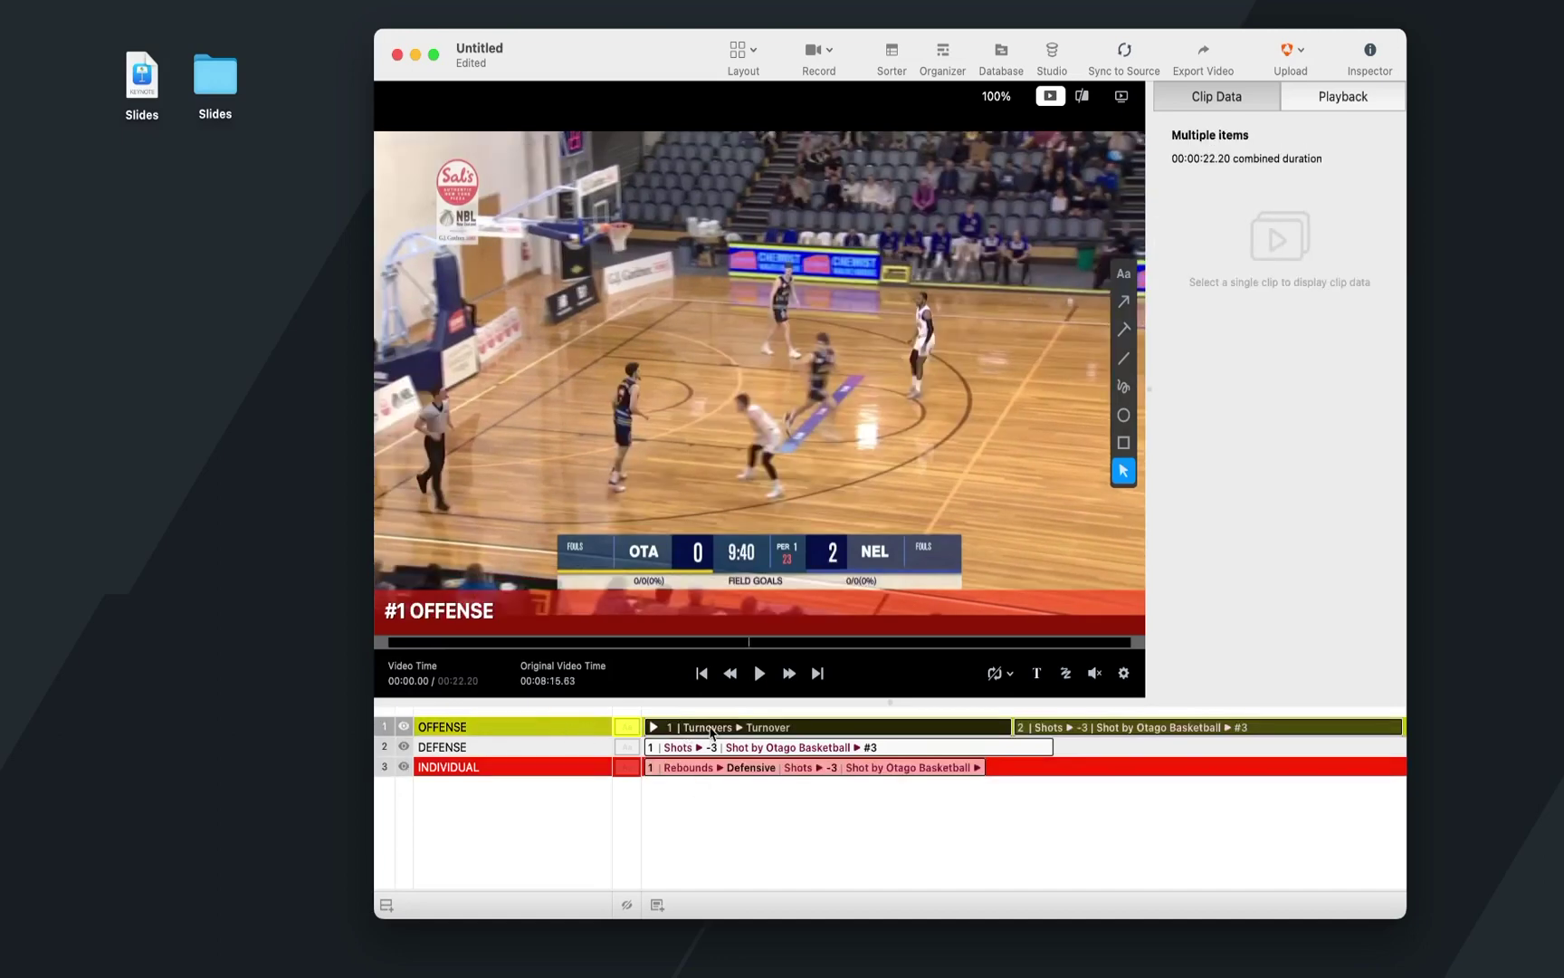
# Preview OFFENSE clips 1 and 2 and DEFENSE clip 1, ending on INDIVIDUAL's 10.03-second clip
pyautogui.click(713, 732)
pyautogui.click(1064, 727)
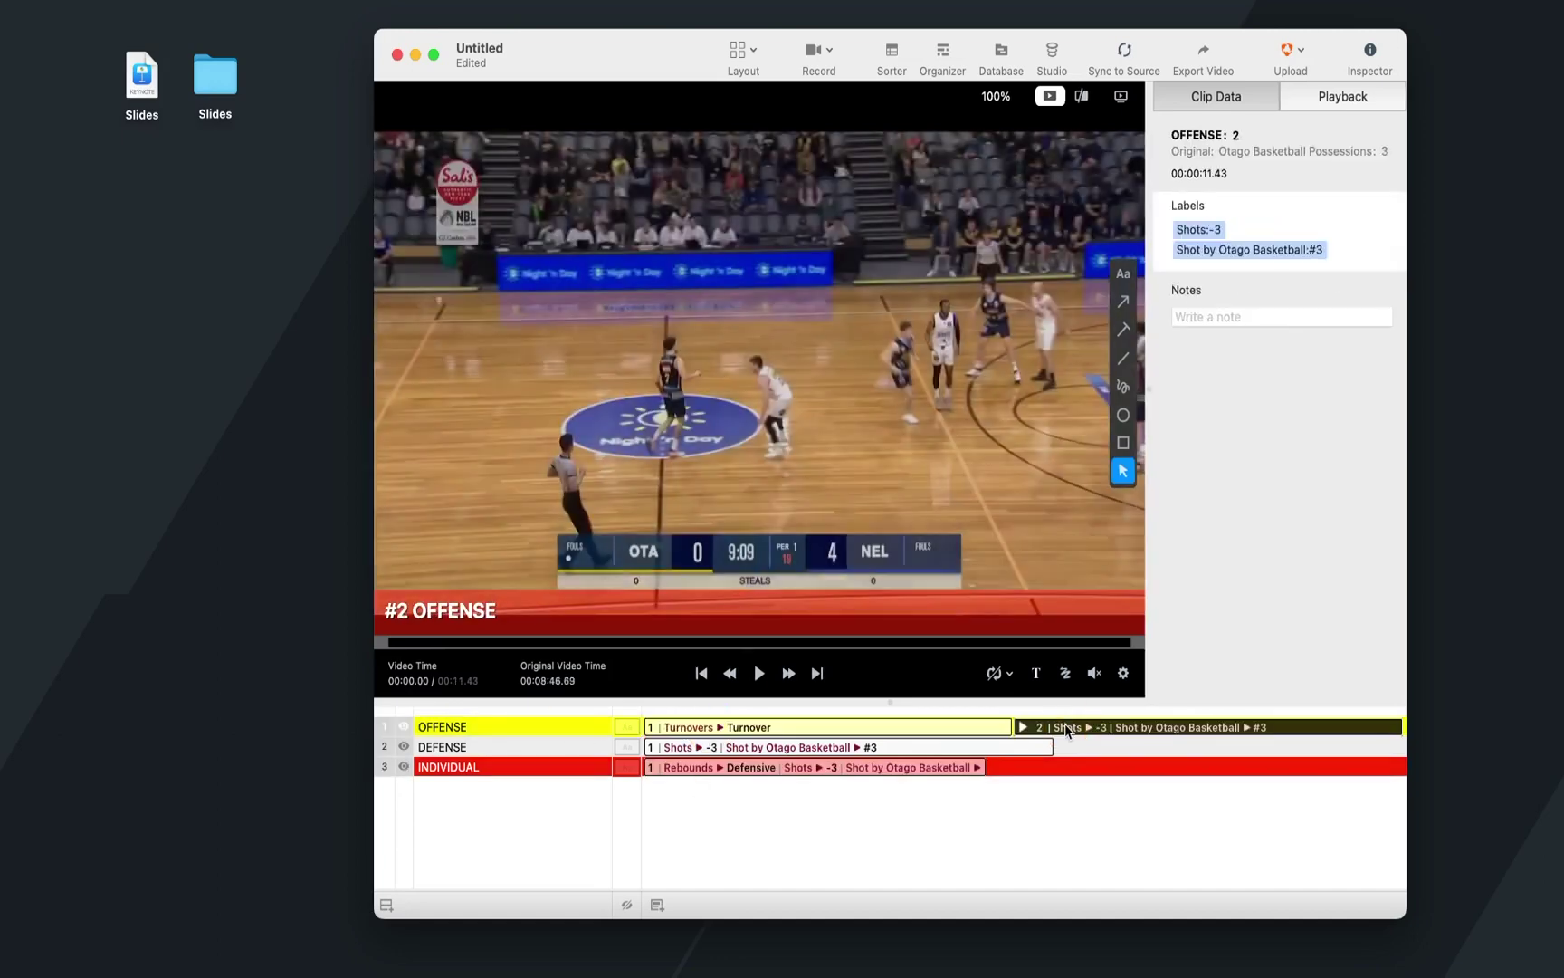
pyautogui.click(763, 749)
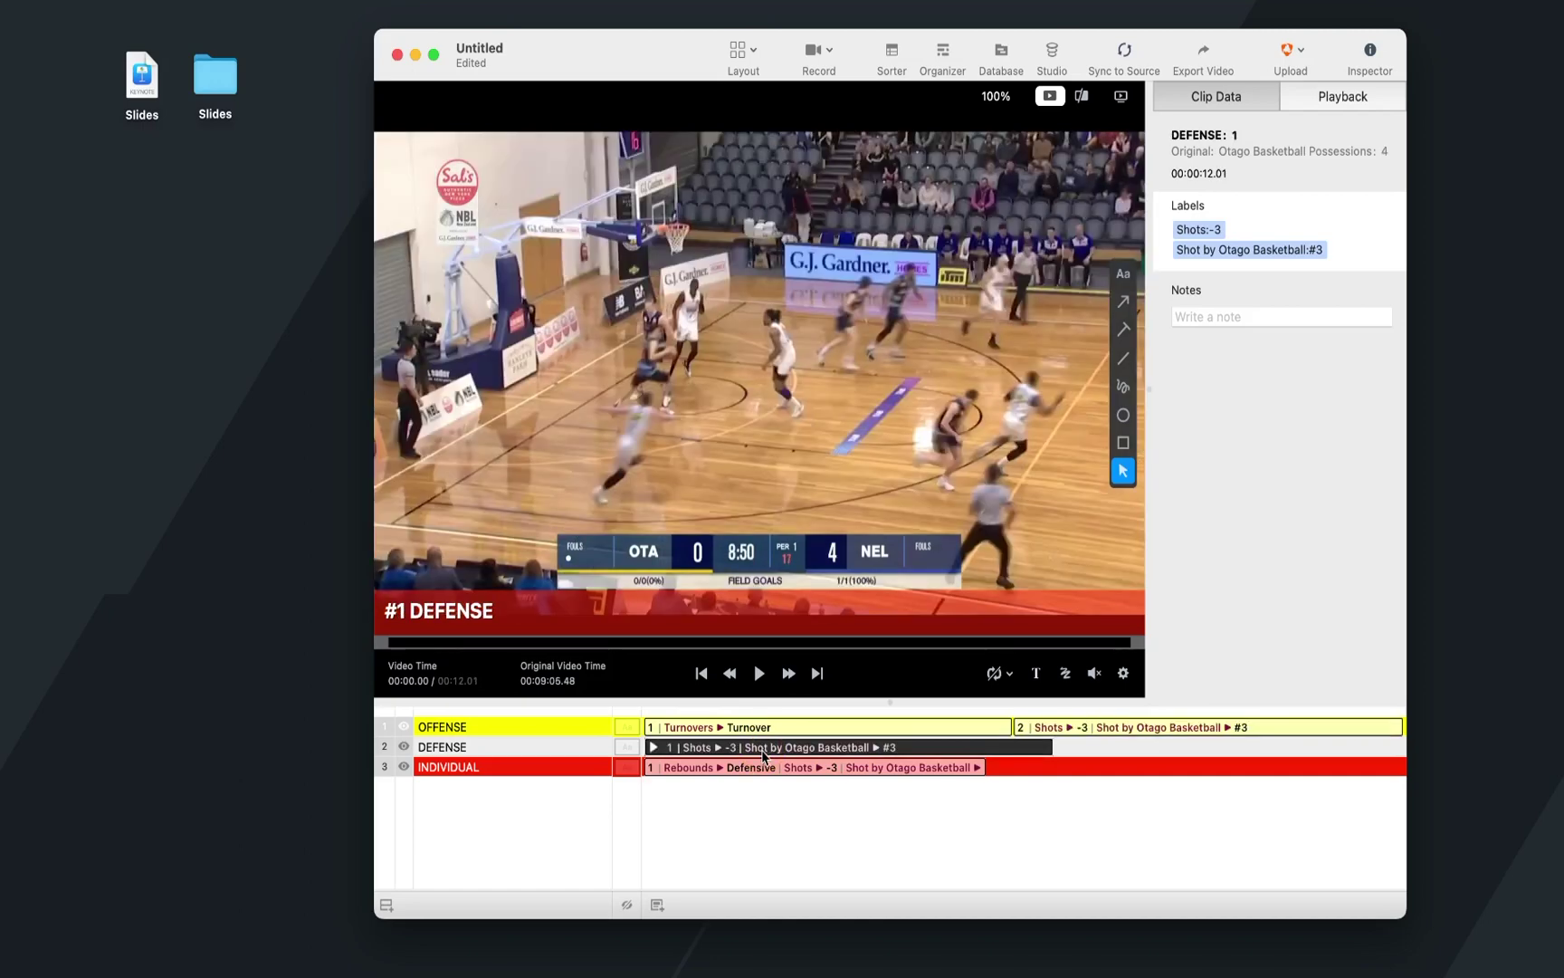
pyautogui.click(740, 769)
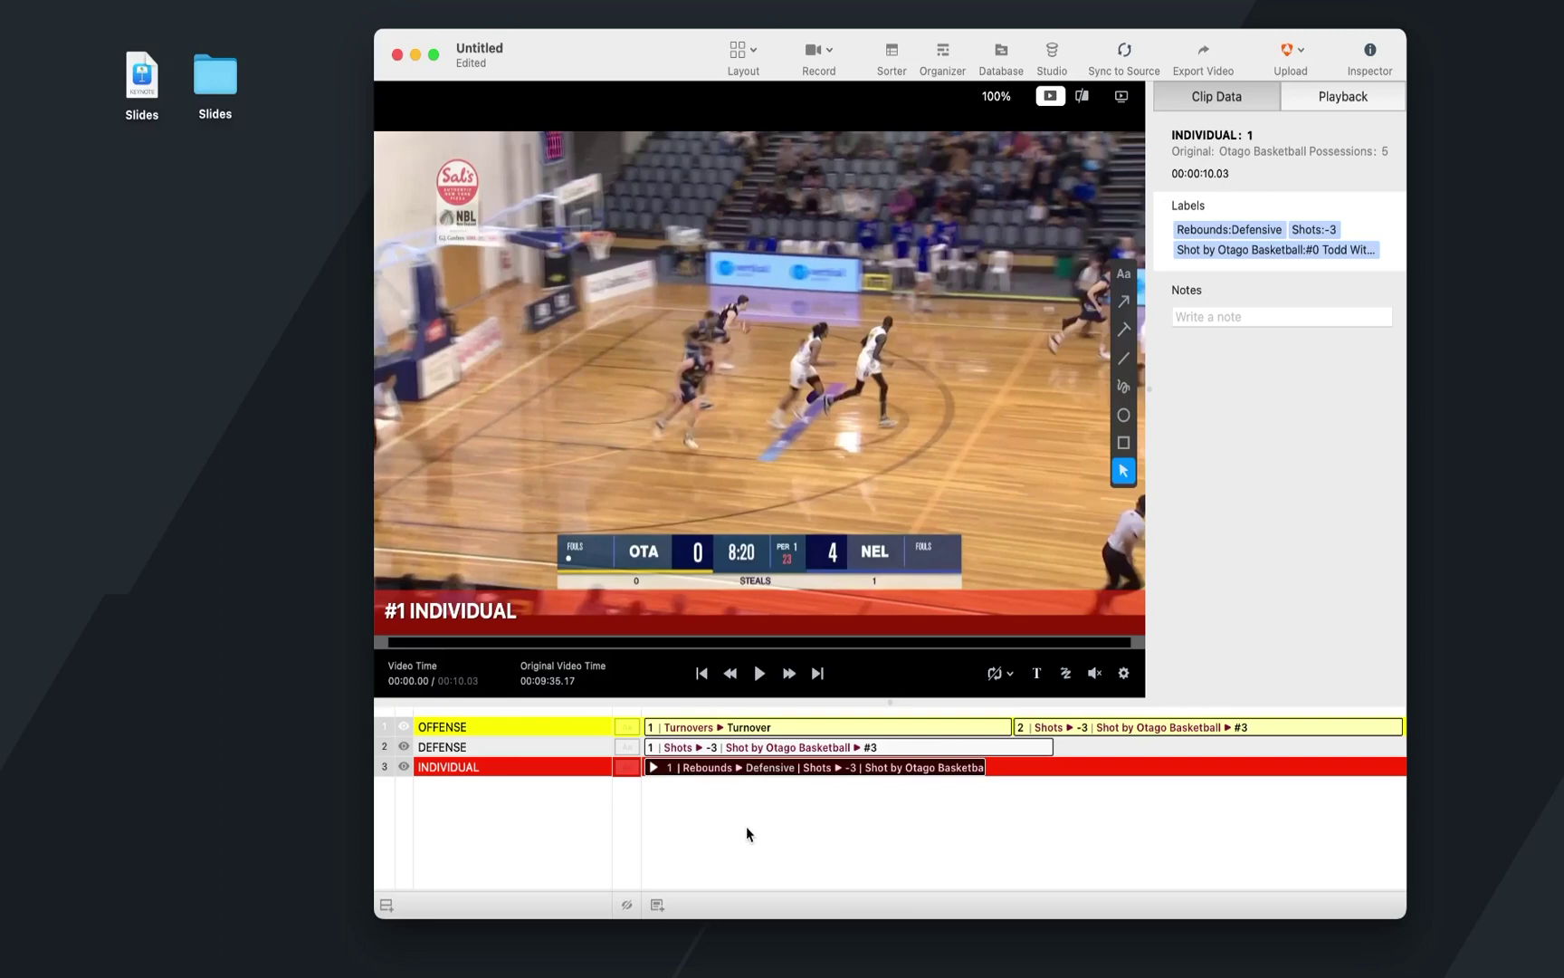
pyautogui.click(404, 746)
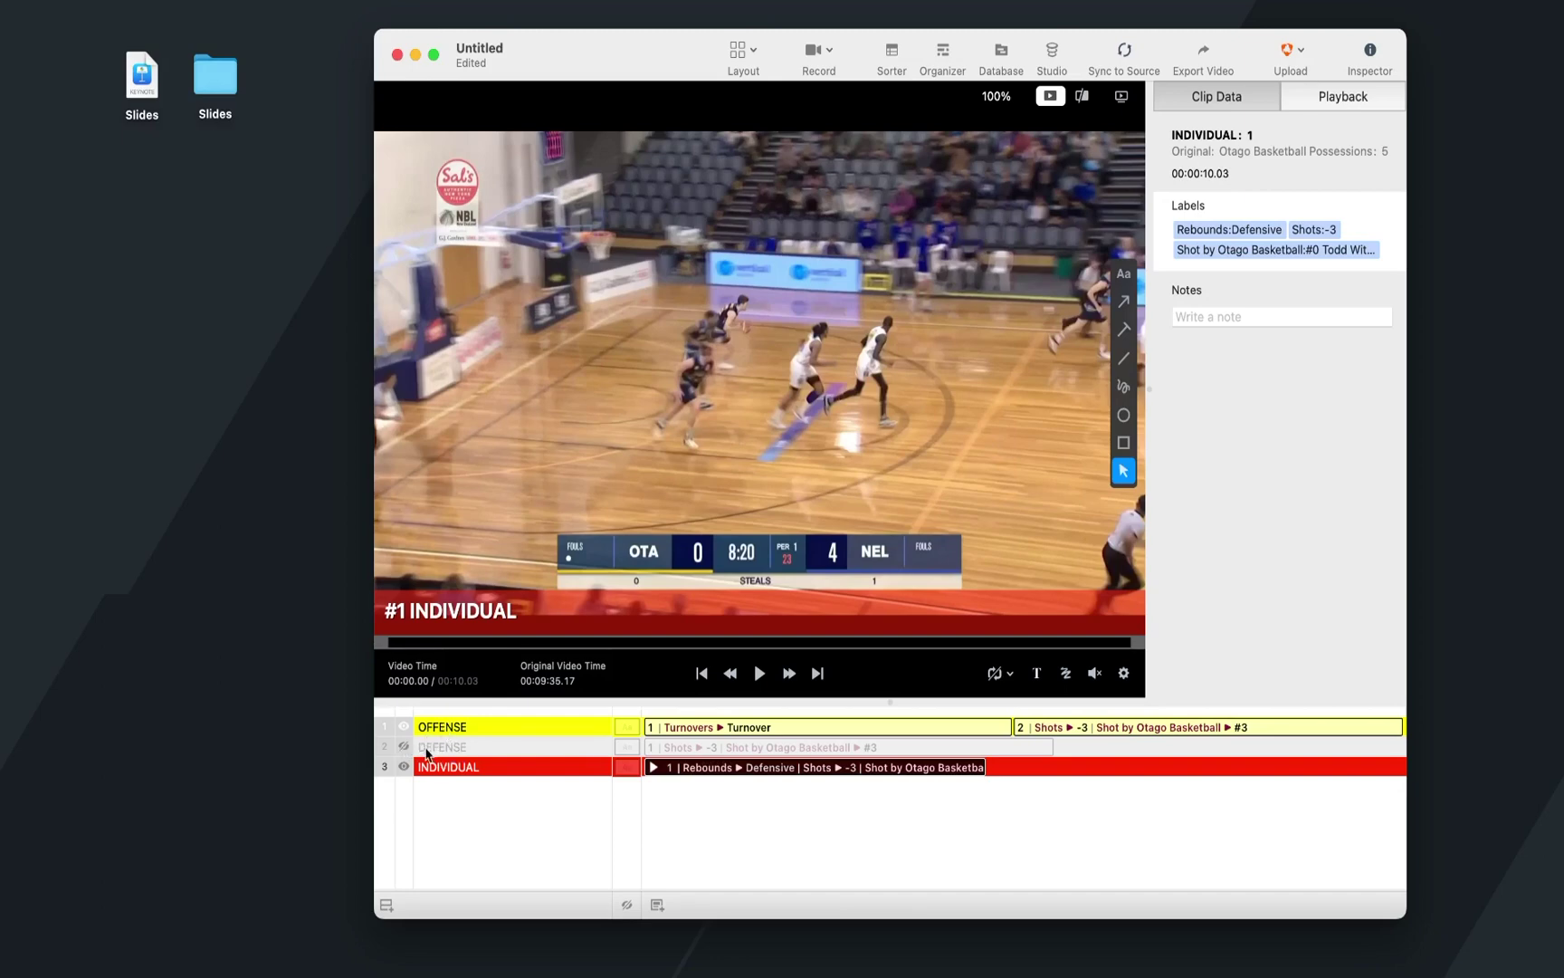
pyautogui.press('super')
pyautogui.keyDown('super'); pyautogui.click(427, 751); pyautogui.keyUp('super')
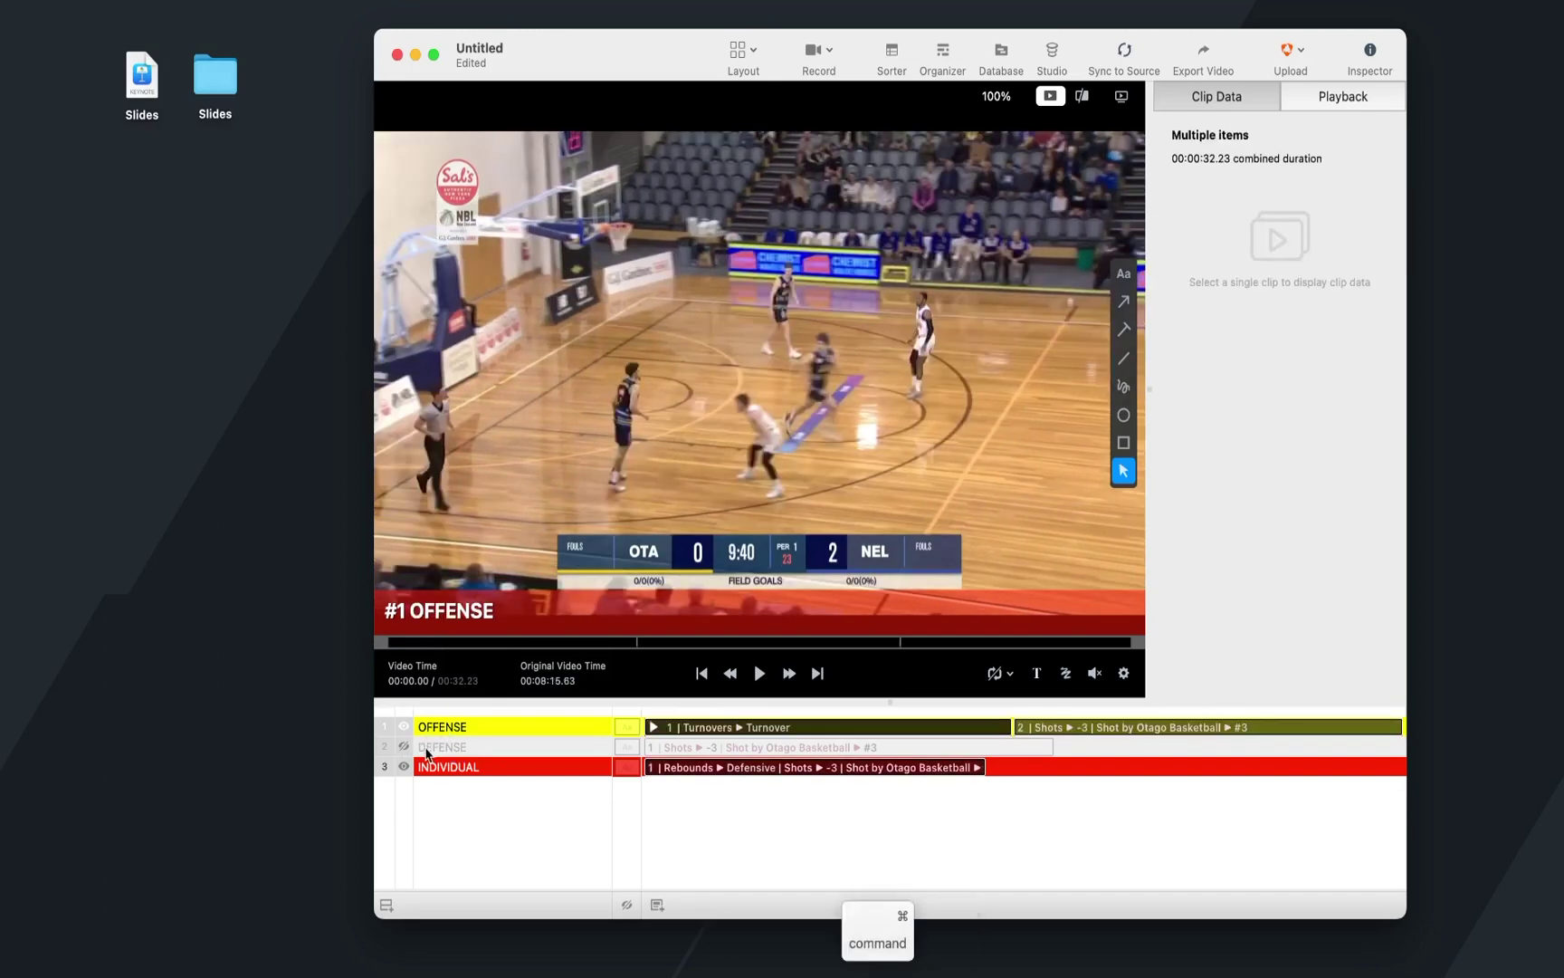
pyautogui.click(406, 642)
pyautogui.moveTo(407, 642)
pyautogui.mouseDown()
pyautogui.moveTo(1121, 640)
pyautogui.moveTo(389, 641)
pyautogui.mouseUp()
pyautogui.click(405, 747)
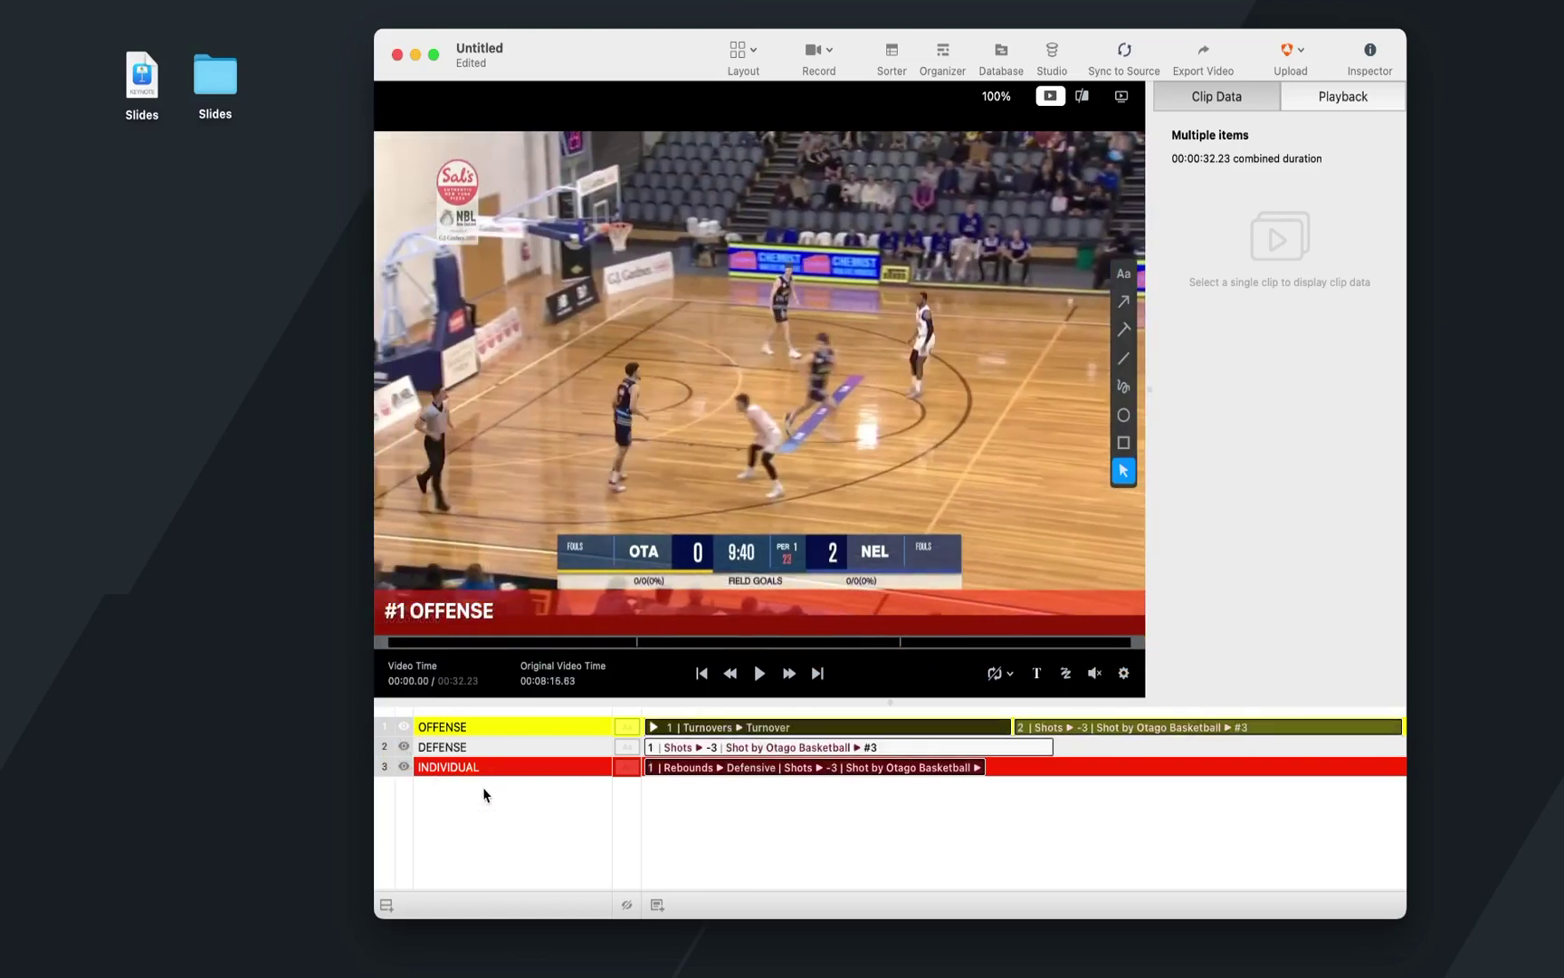
pyautogui.click(674, 767)
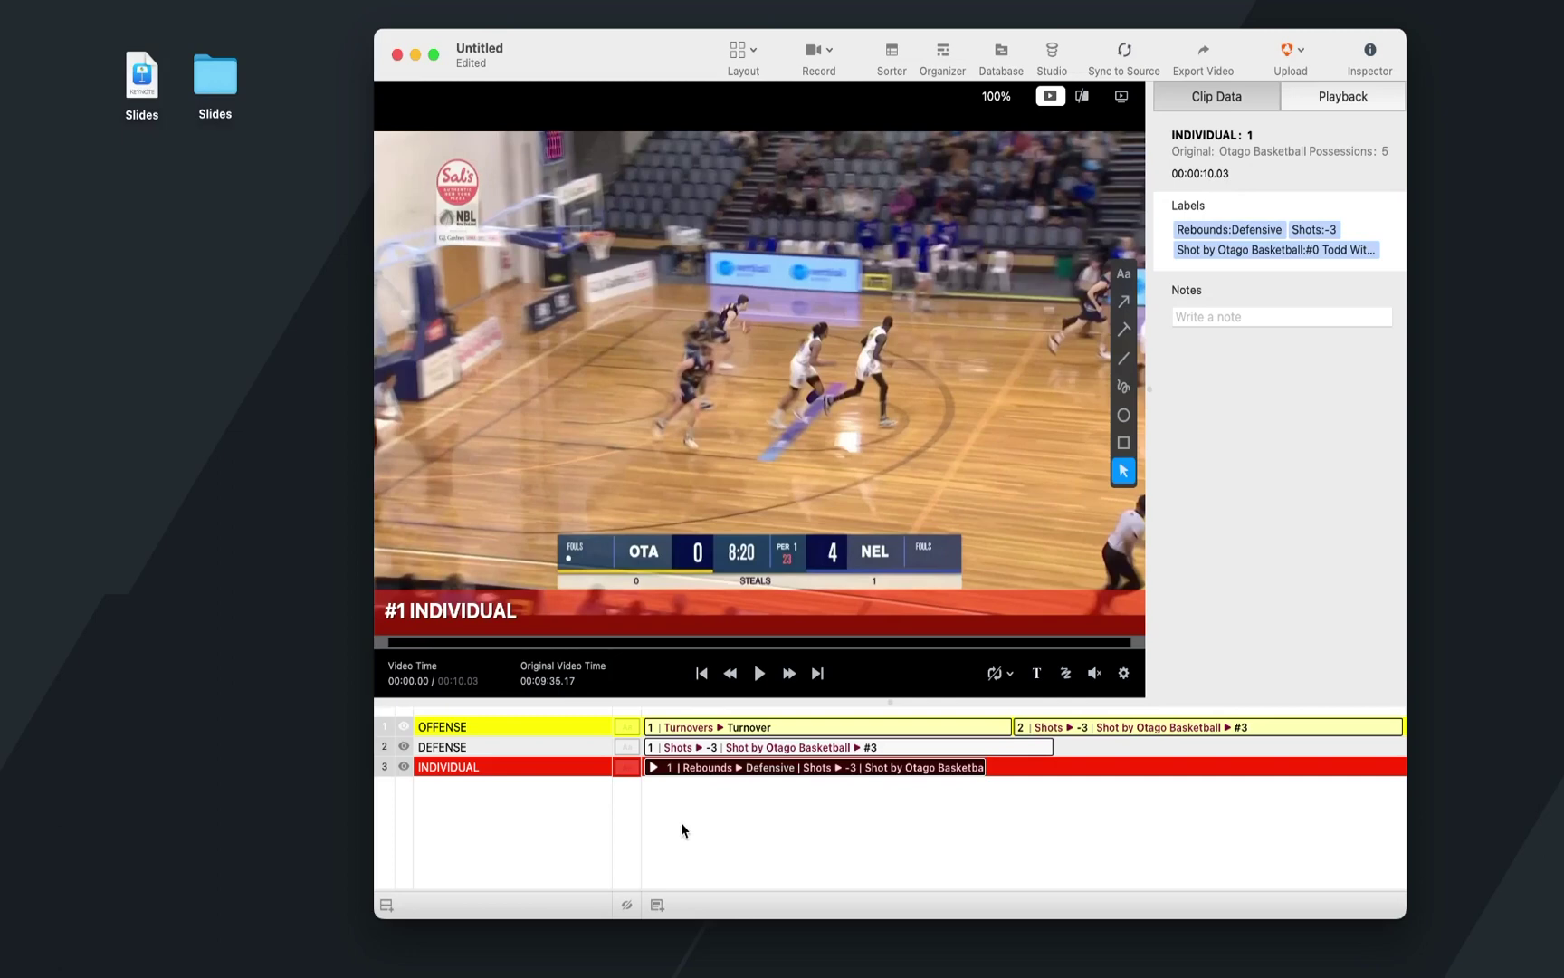
# Drag the player profile slide from the Slides Keynote file onto the OFFENSE row start, then close Keynote
pyautogui.doubleClick(140, 74)
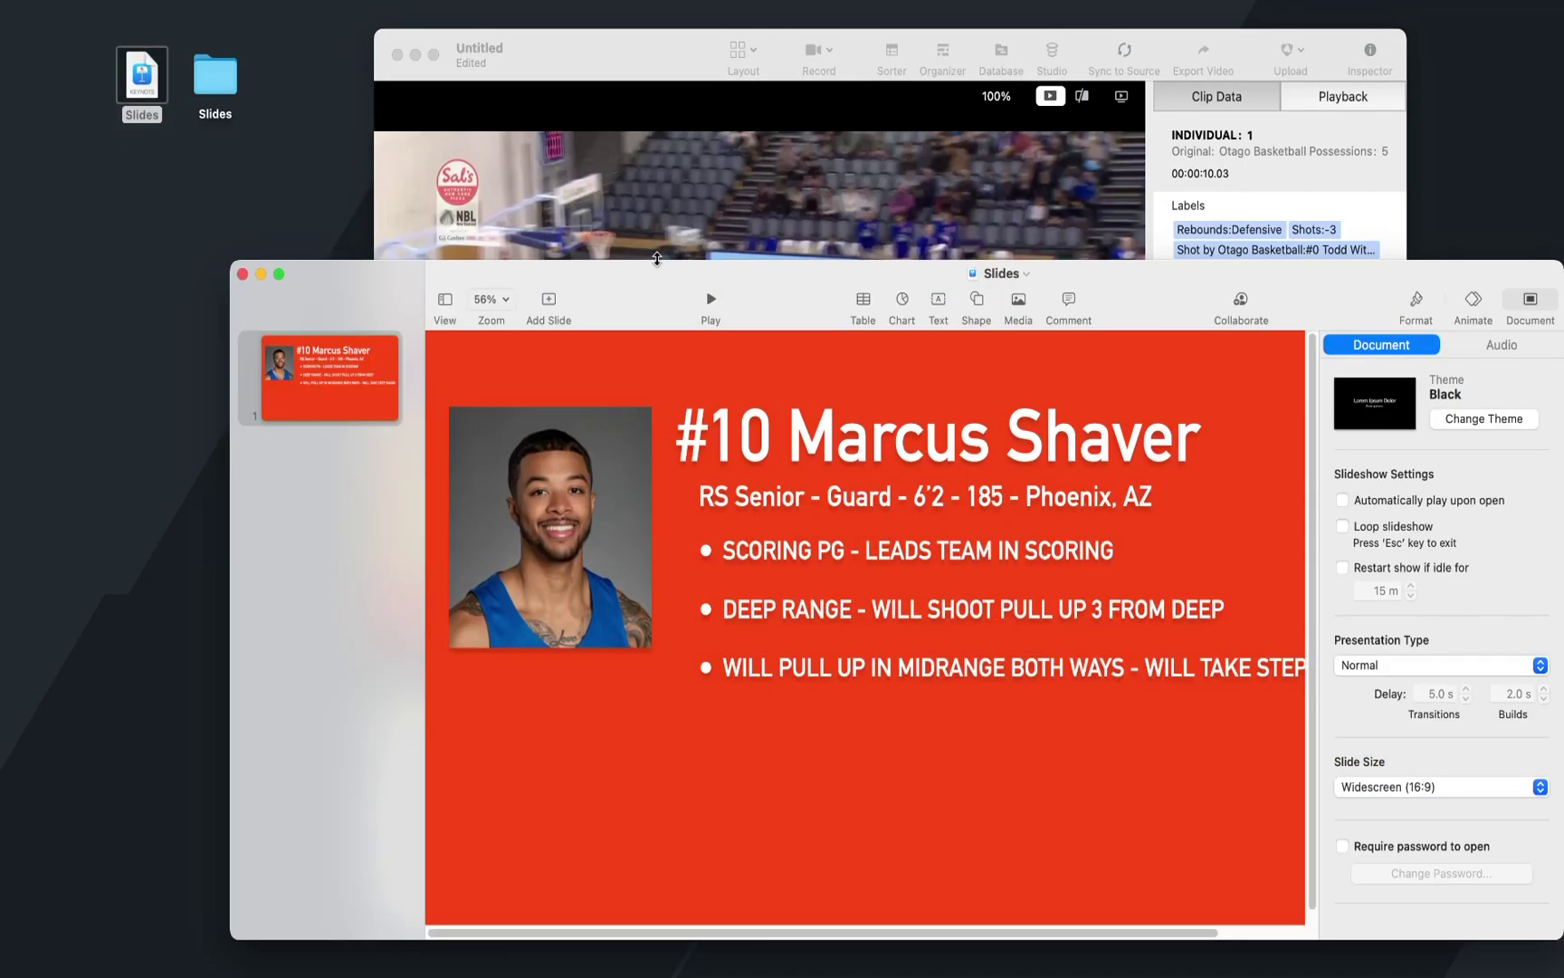
pyautogui.moveTo(638, 273); pyautogui.dragTo(1178, 123)
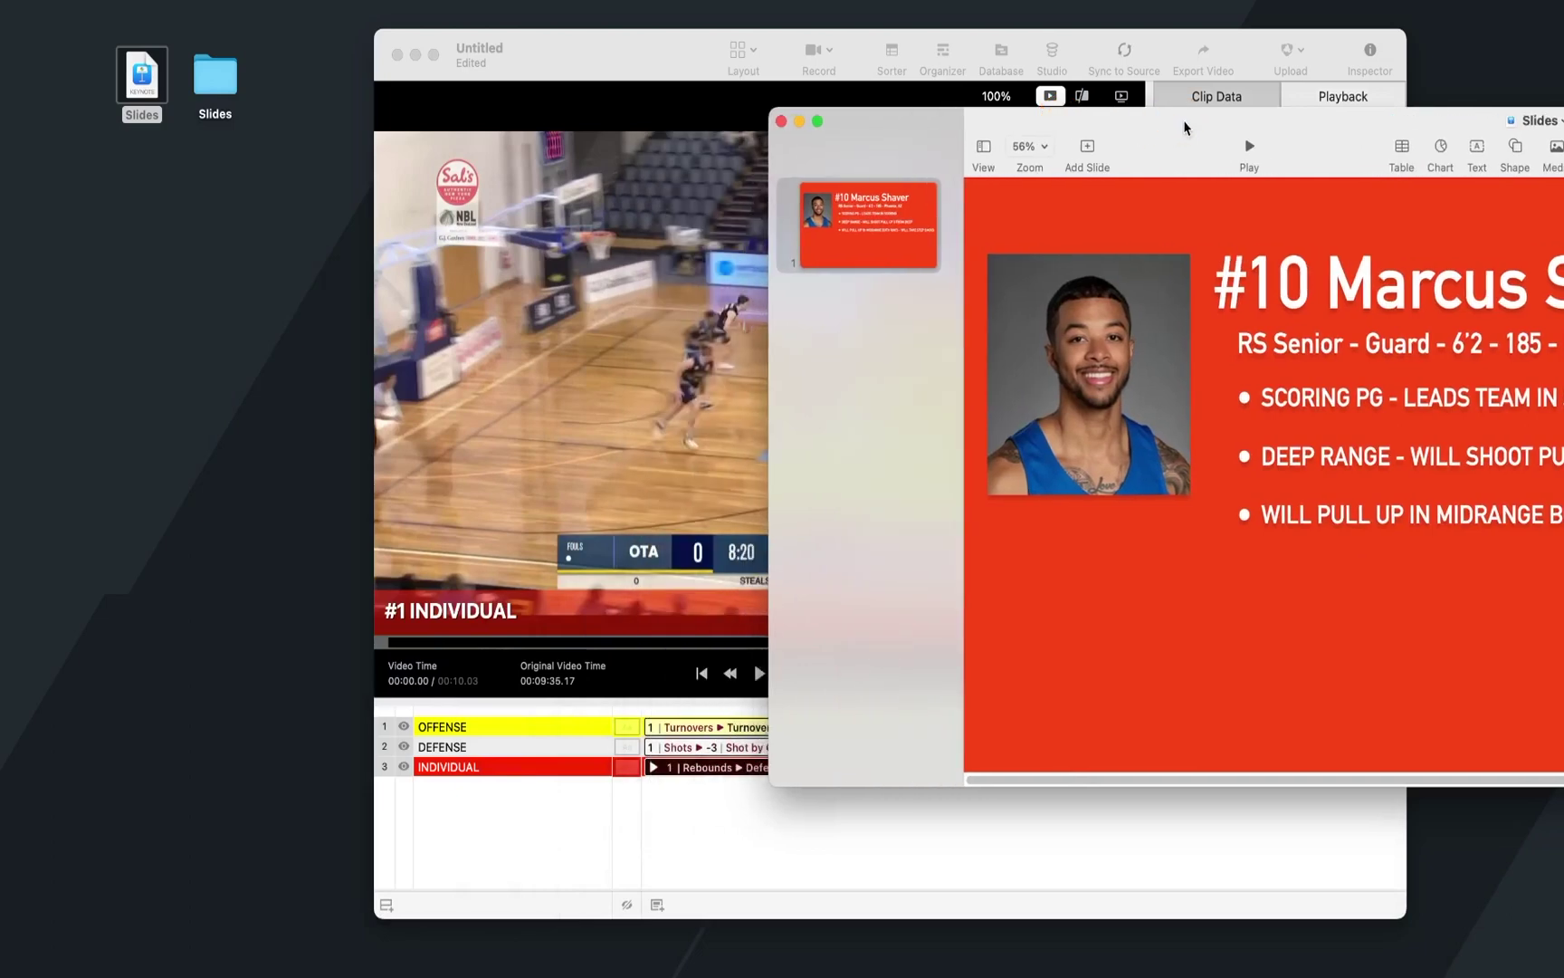
pyautogui.click(875, 214)
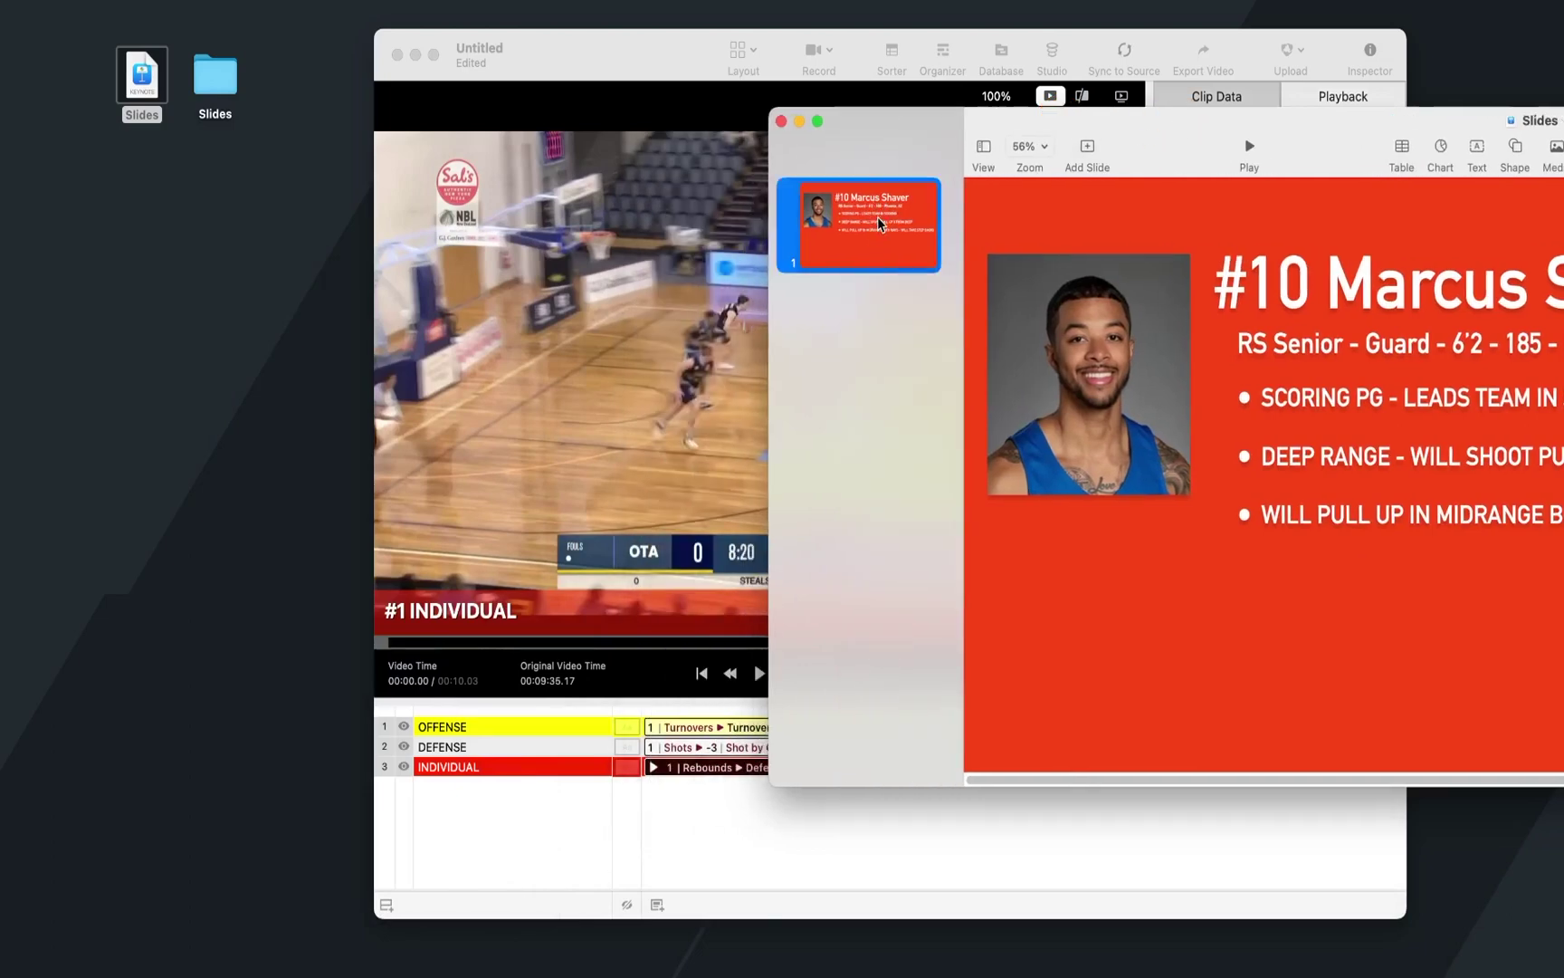
pyautogui.moveTo(878, 223); pyautogui.dragTo(648, 724)
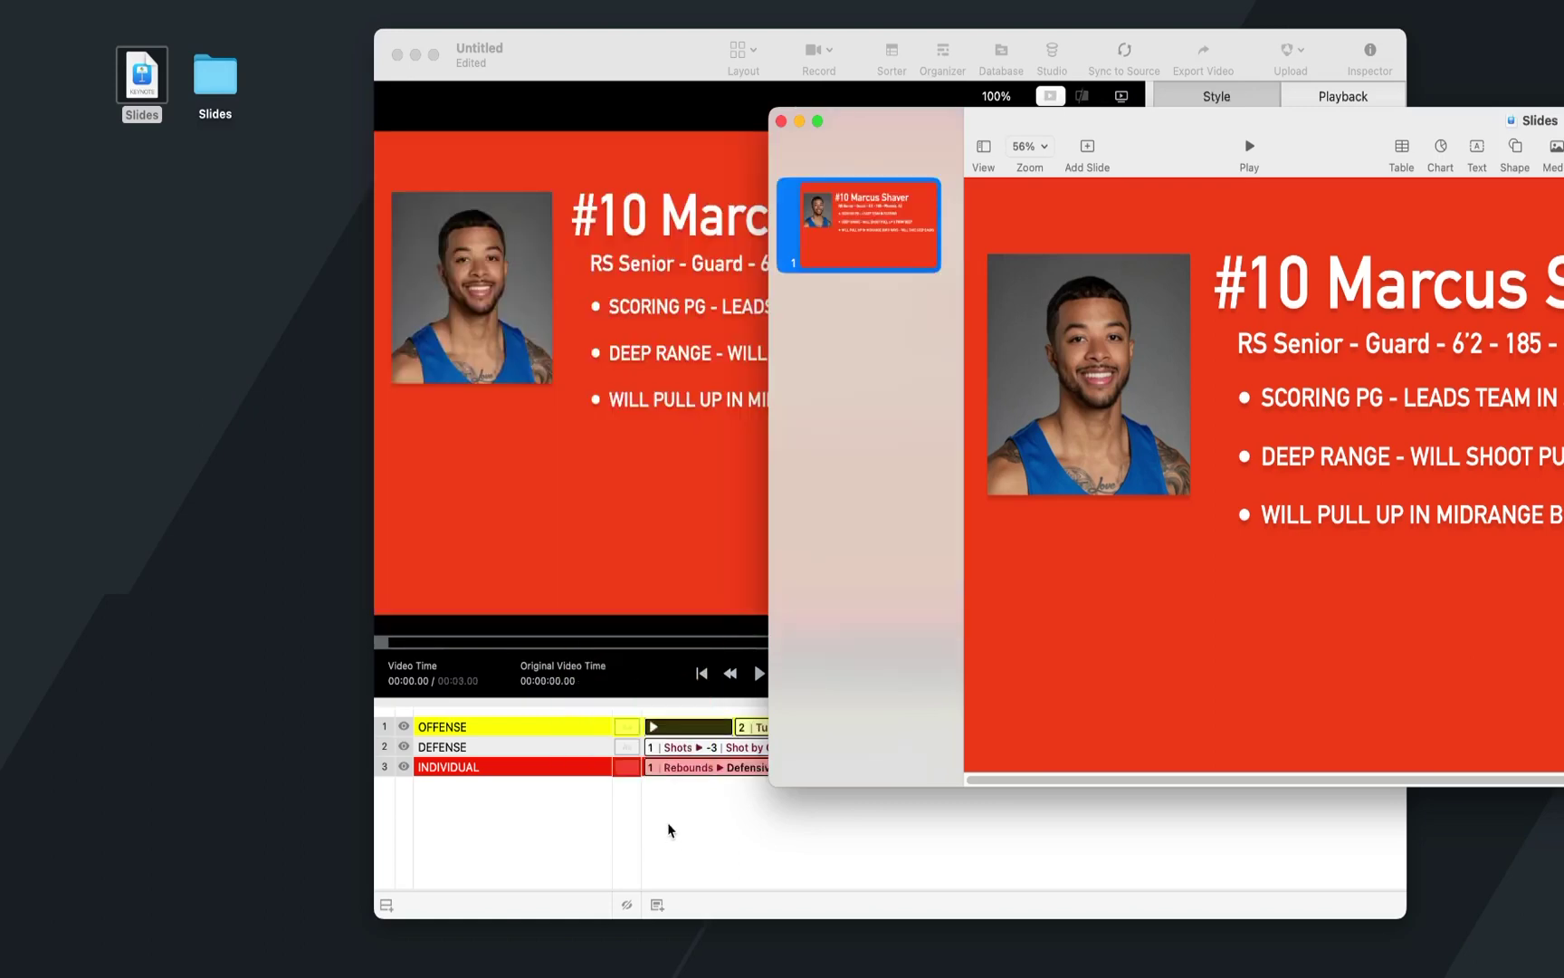
pyautogui.click(783, 122)
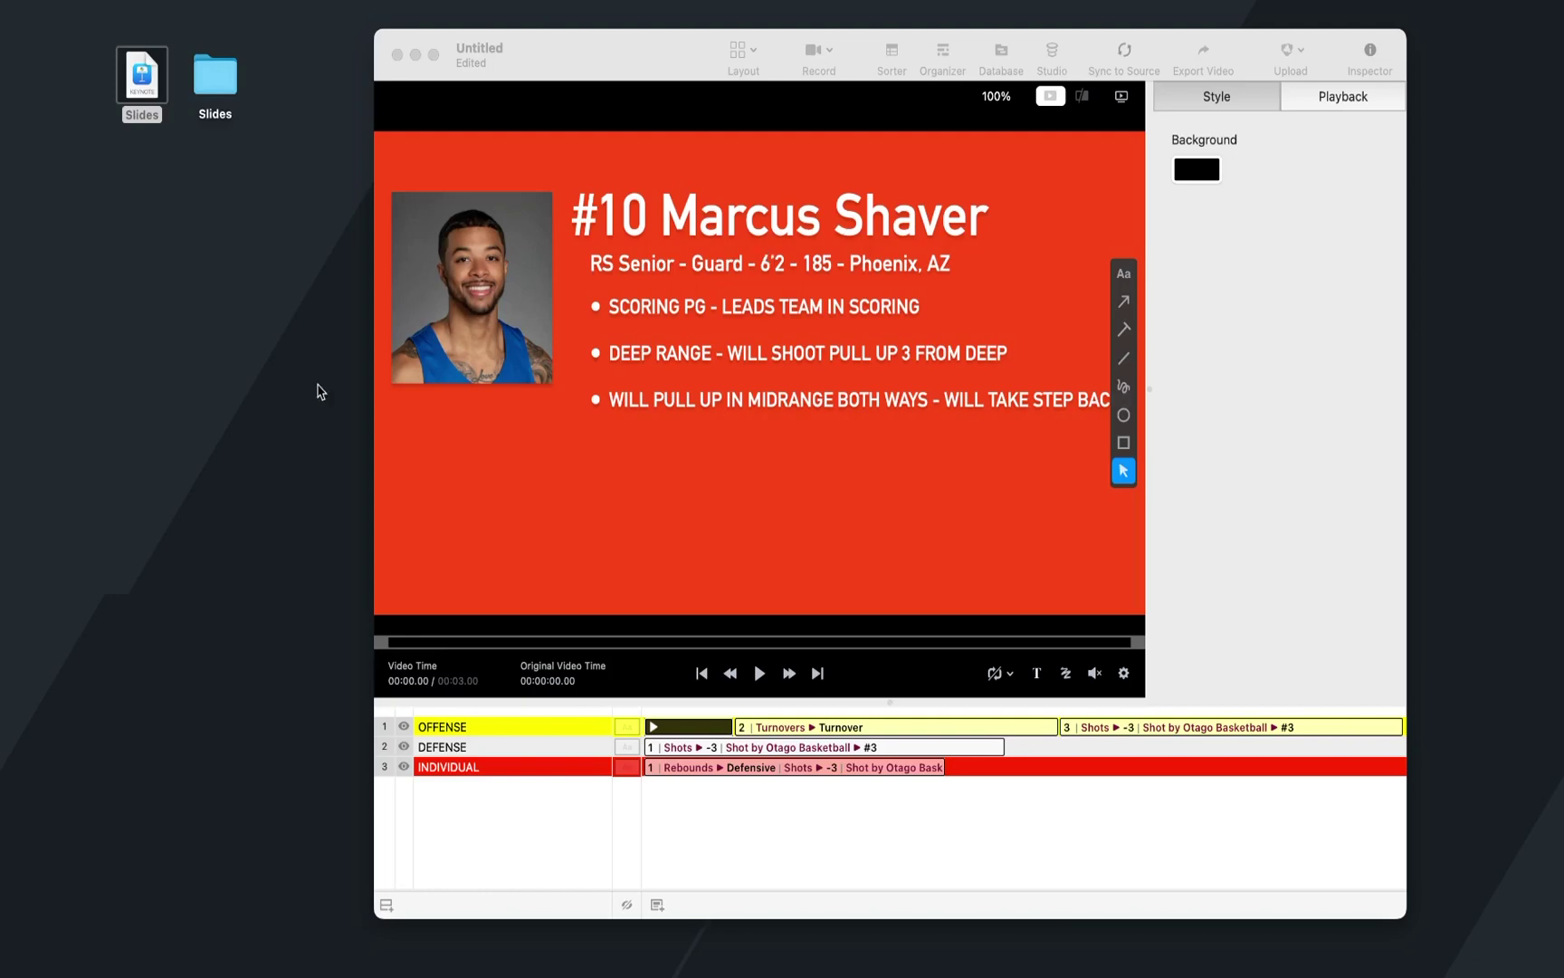
pyautogui.doubleClick(217, 88)
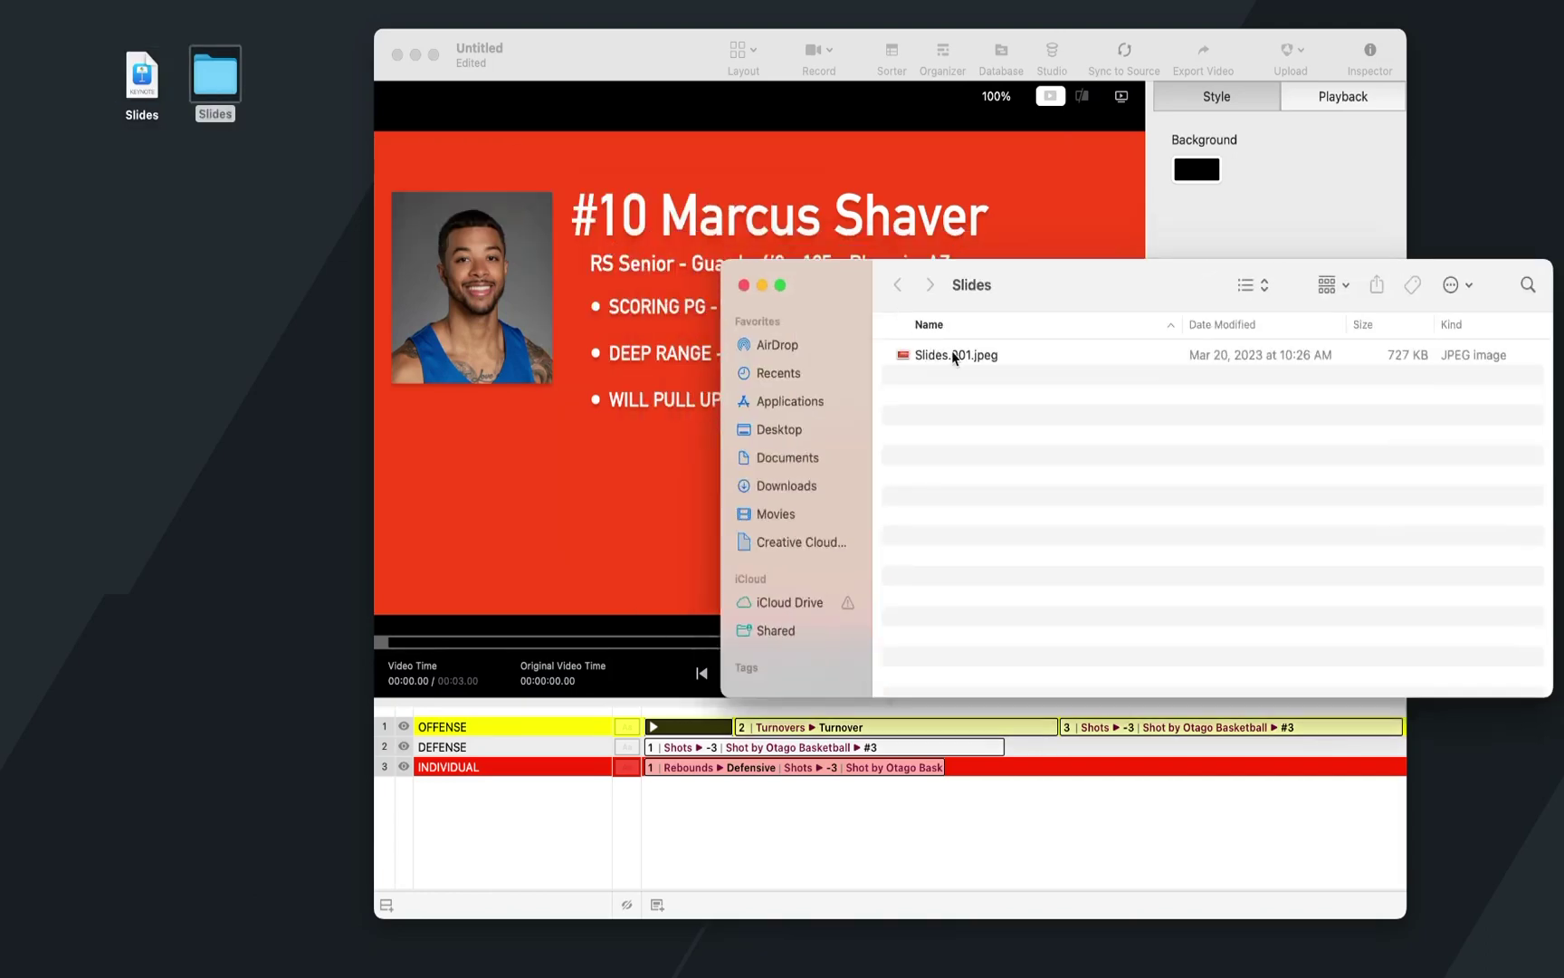
pyautogui.click(955, 357)
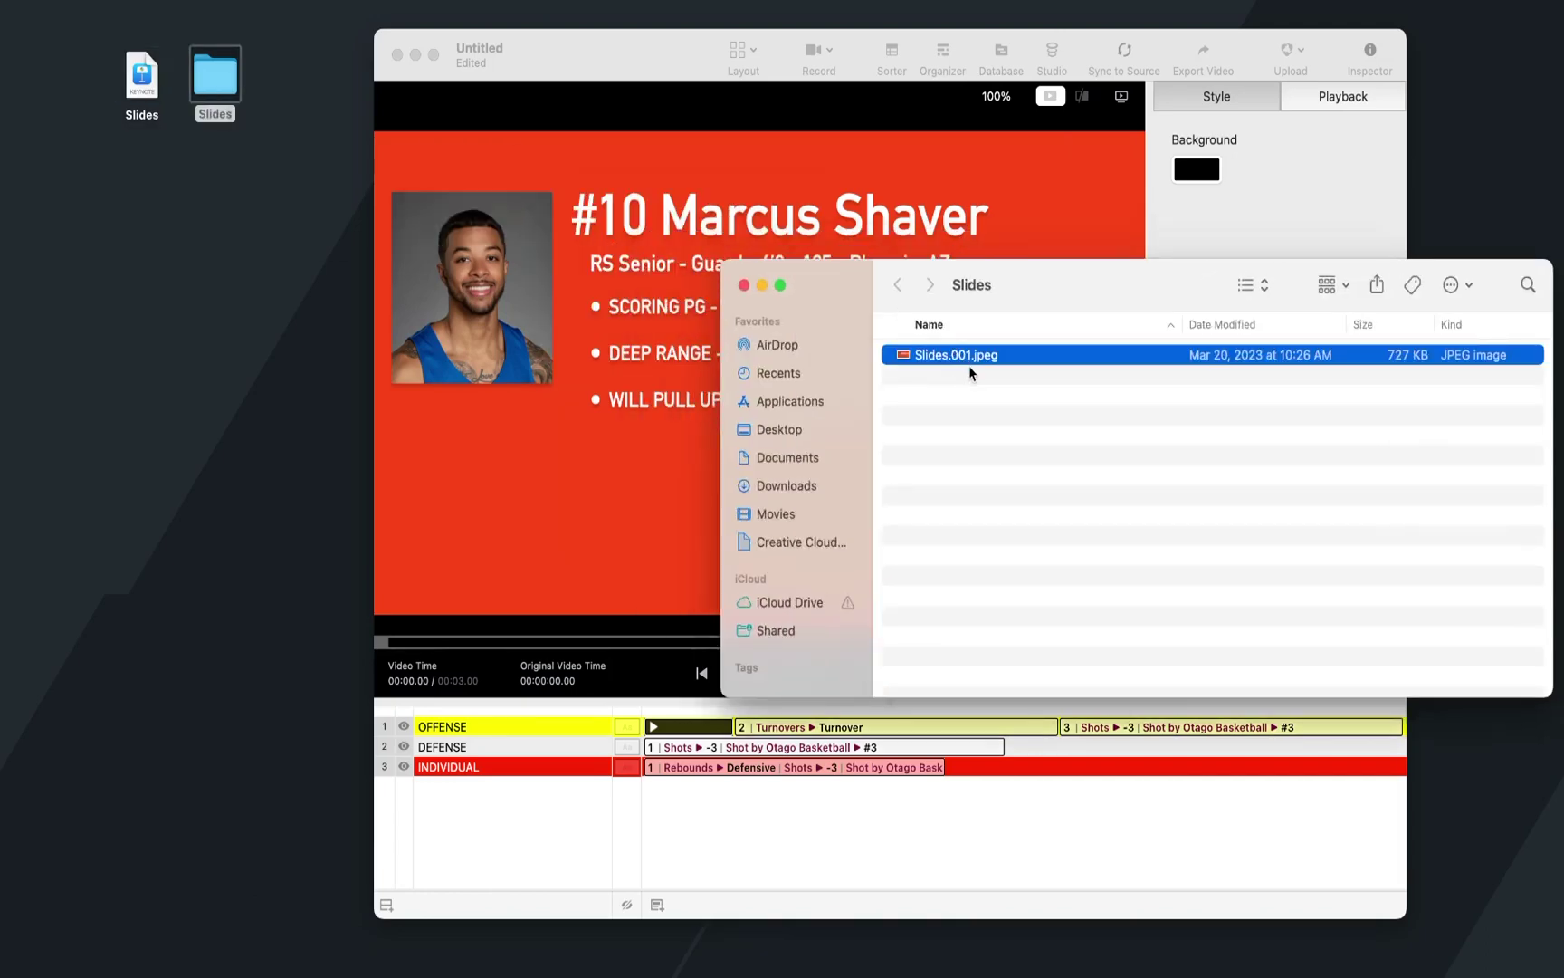
pyautogui.moveTo(962, 362); pyautogui.dragTo(642, 766)
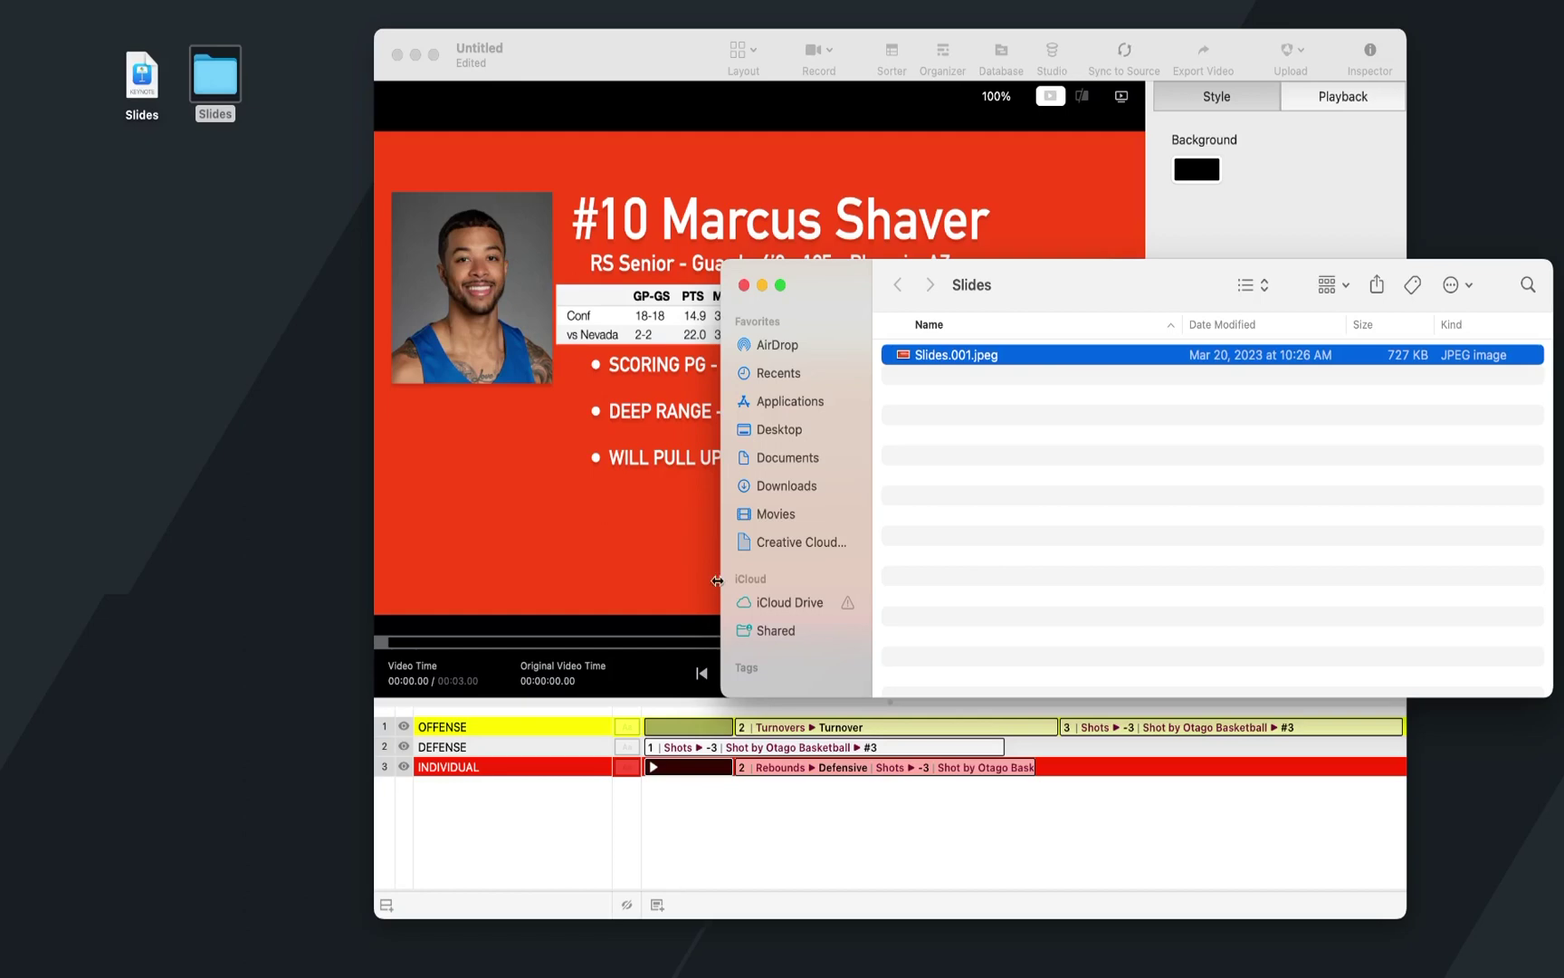
pyautogui.click(743, 285)
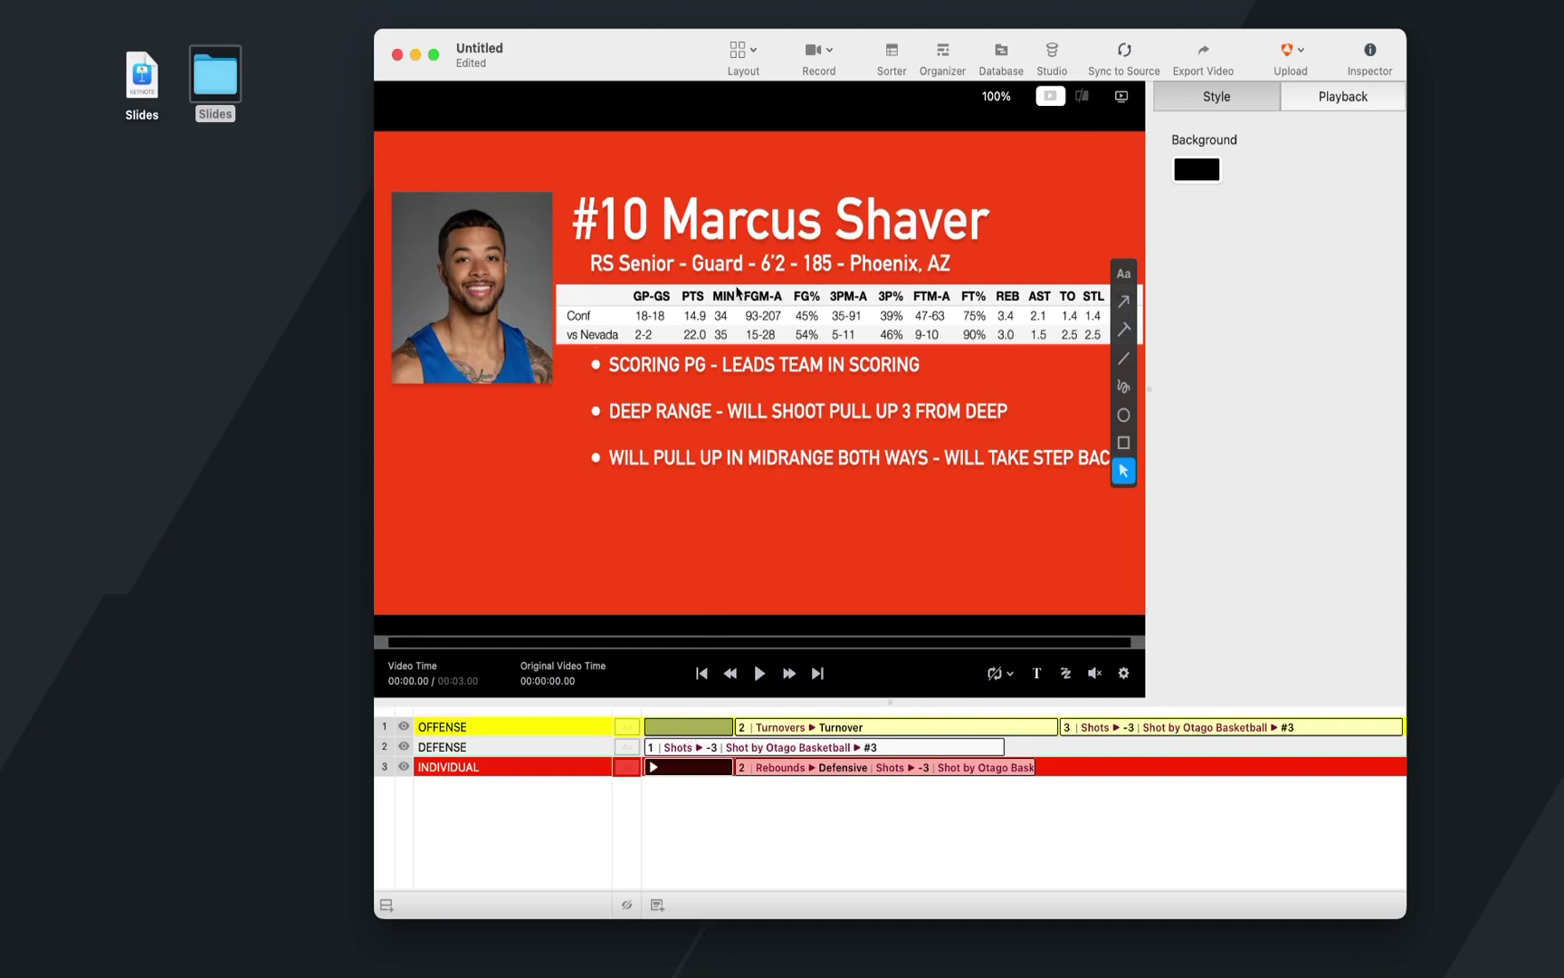
pyautogui.click(690, 733)
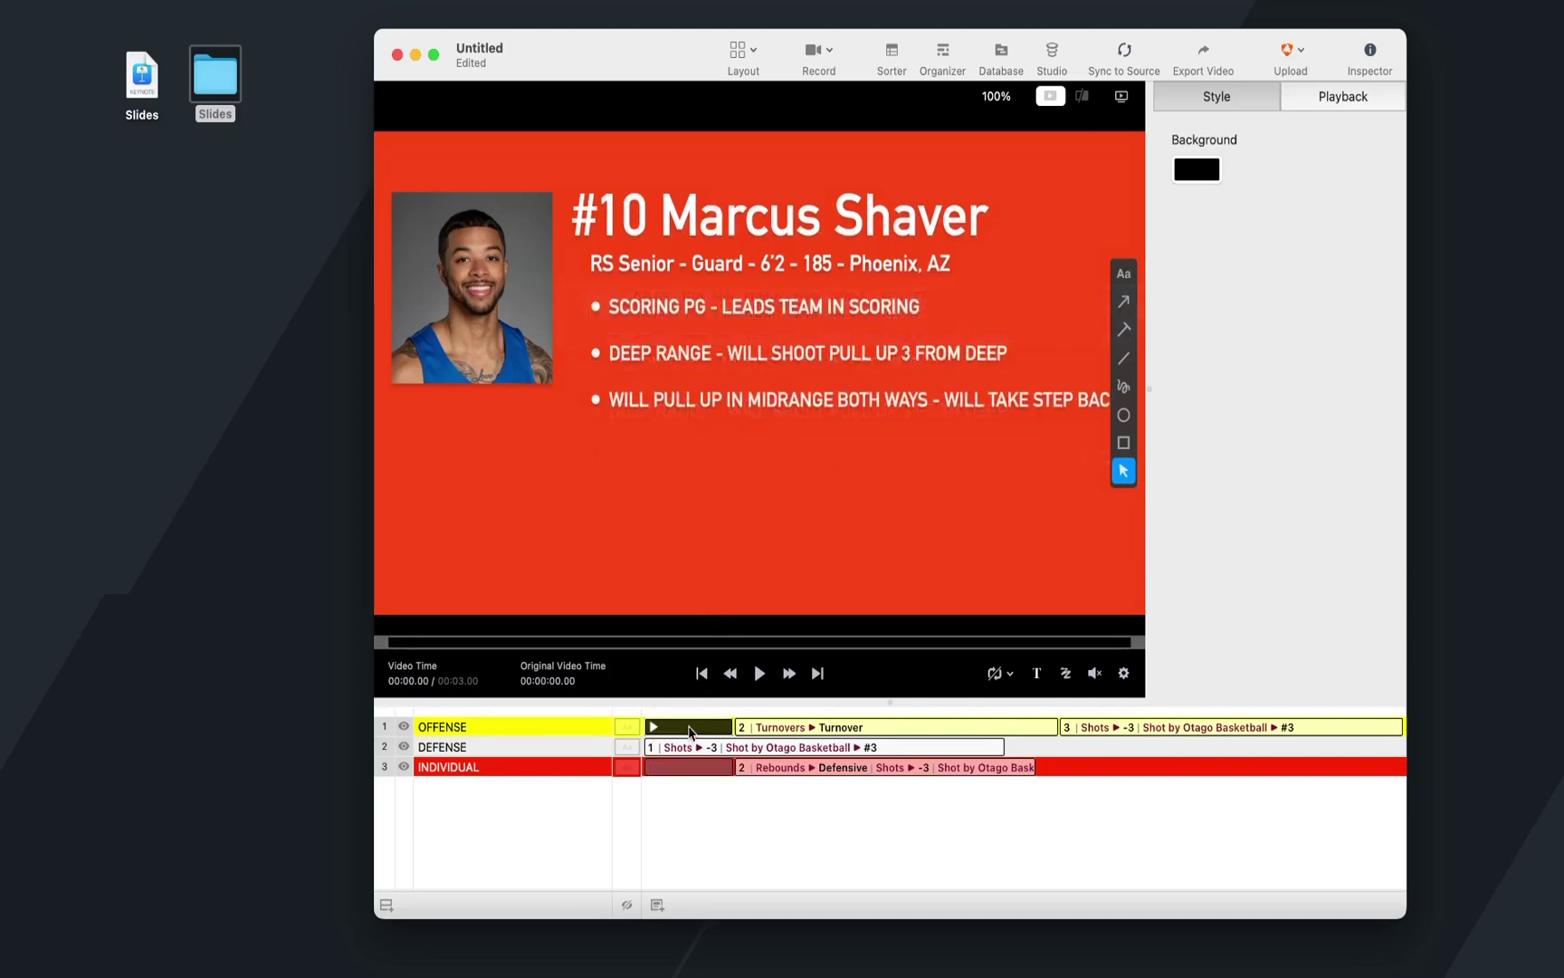
pyautogui.click(688, 767)
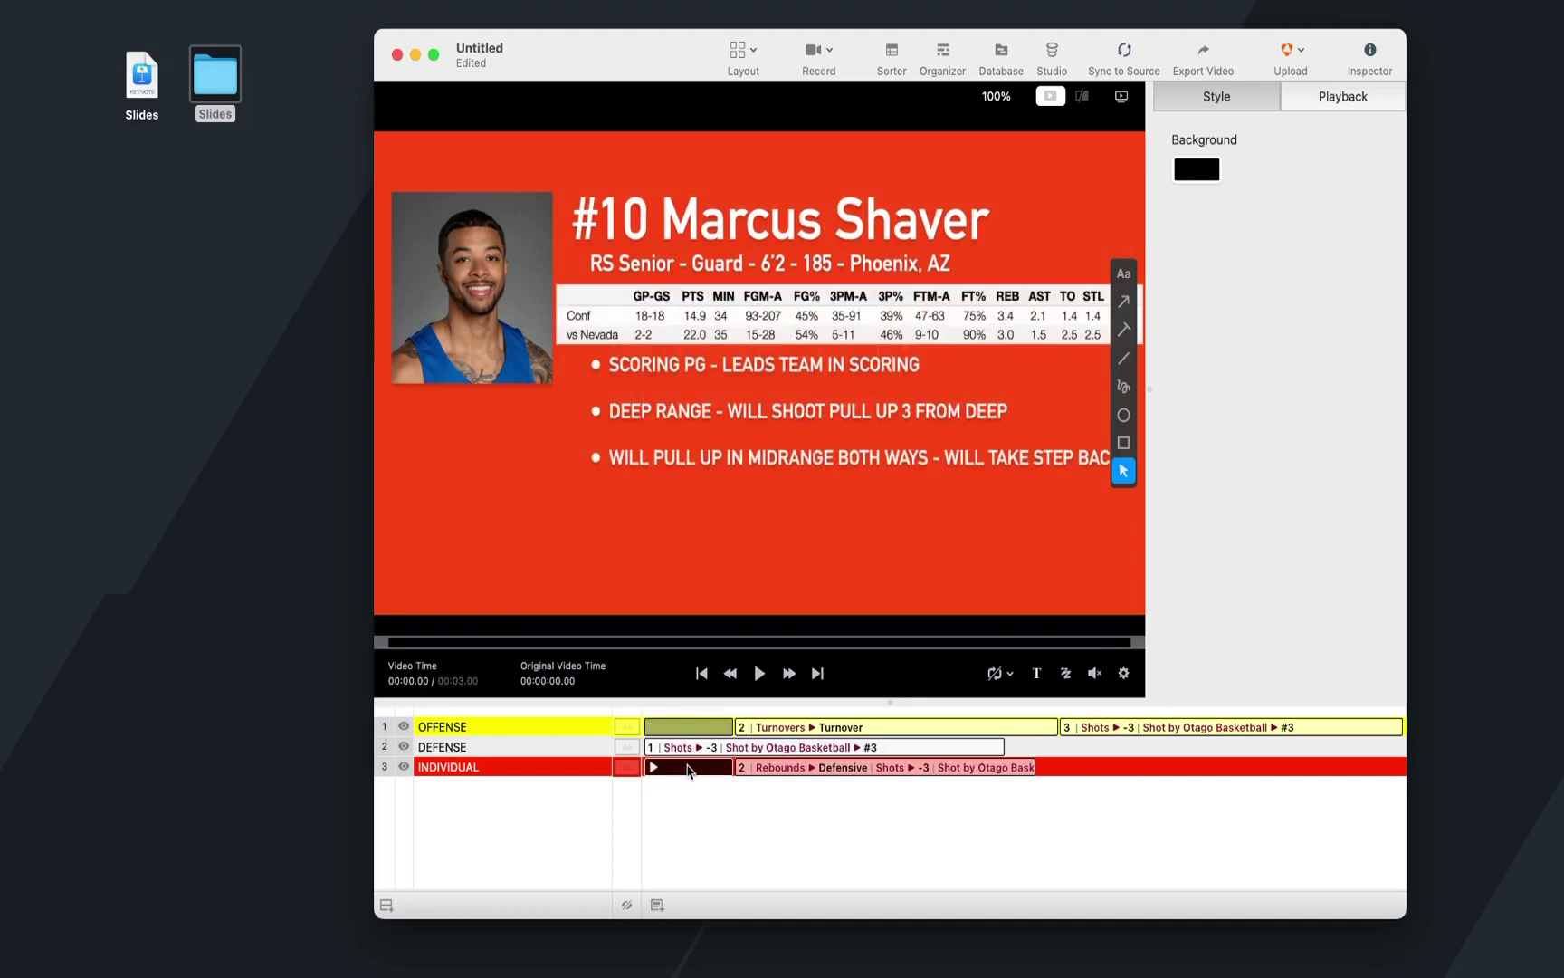
pyautogui.press('Delete')
pyautogui.click(681, 733)
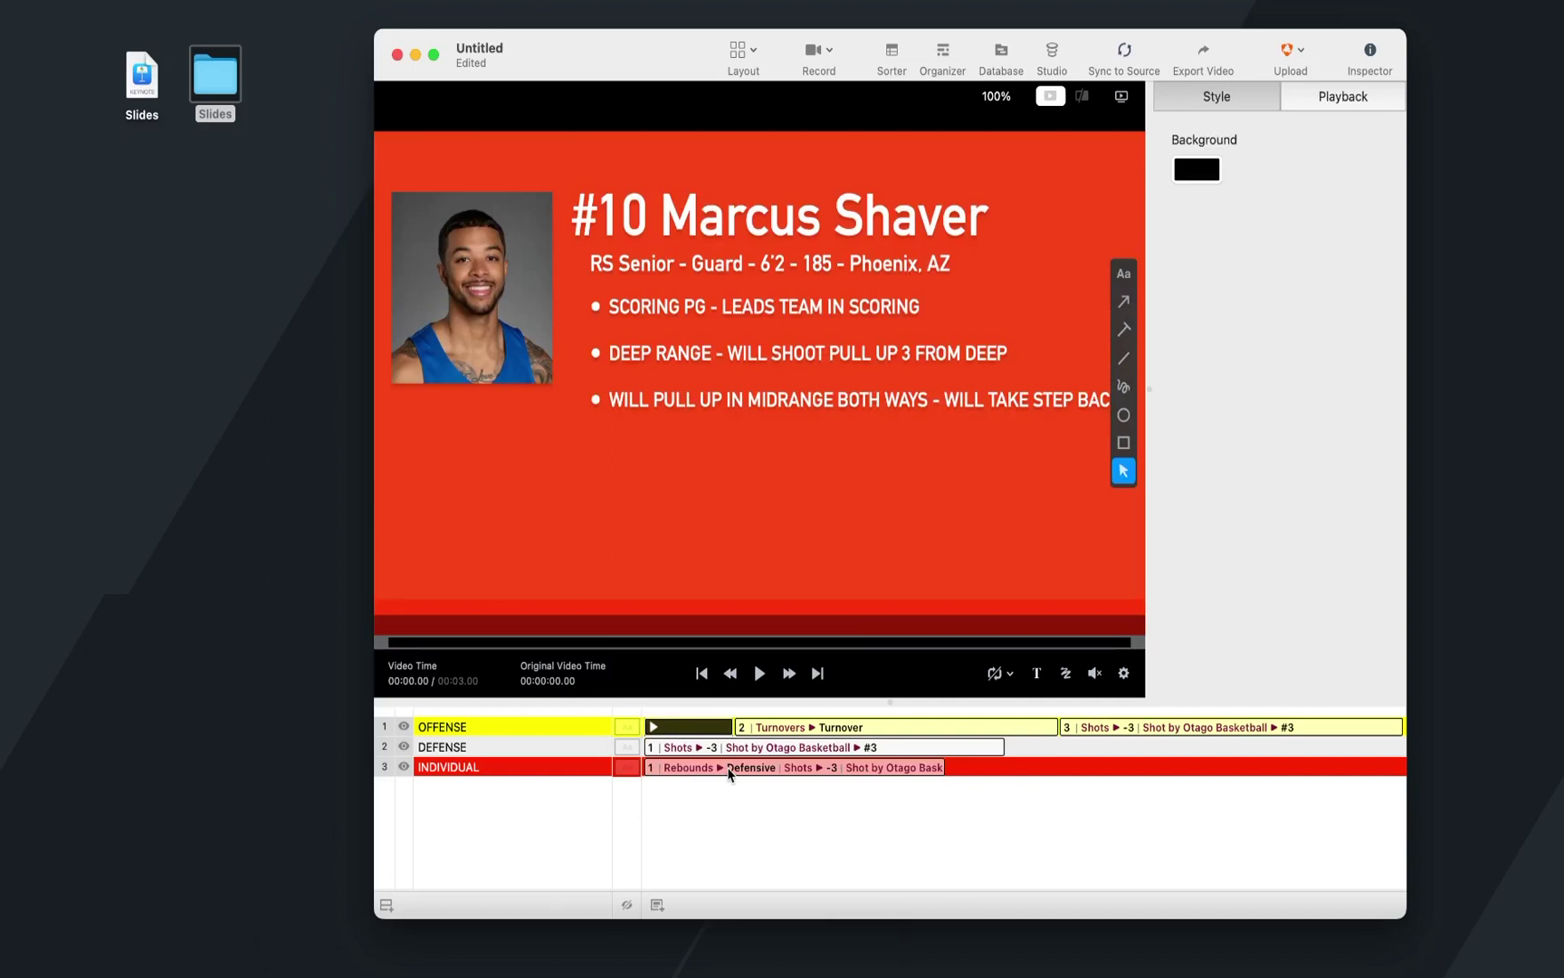
# Move the profile slide to INDIVIDUAL's start and insert a blank title slide with Maraschino background
pyautogui.moveTo(685, 726); pyautogui.dragTo(648, 766)
pyautogui.click(656, 730)
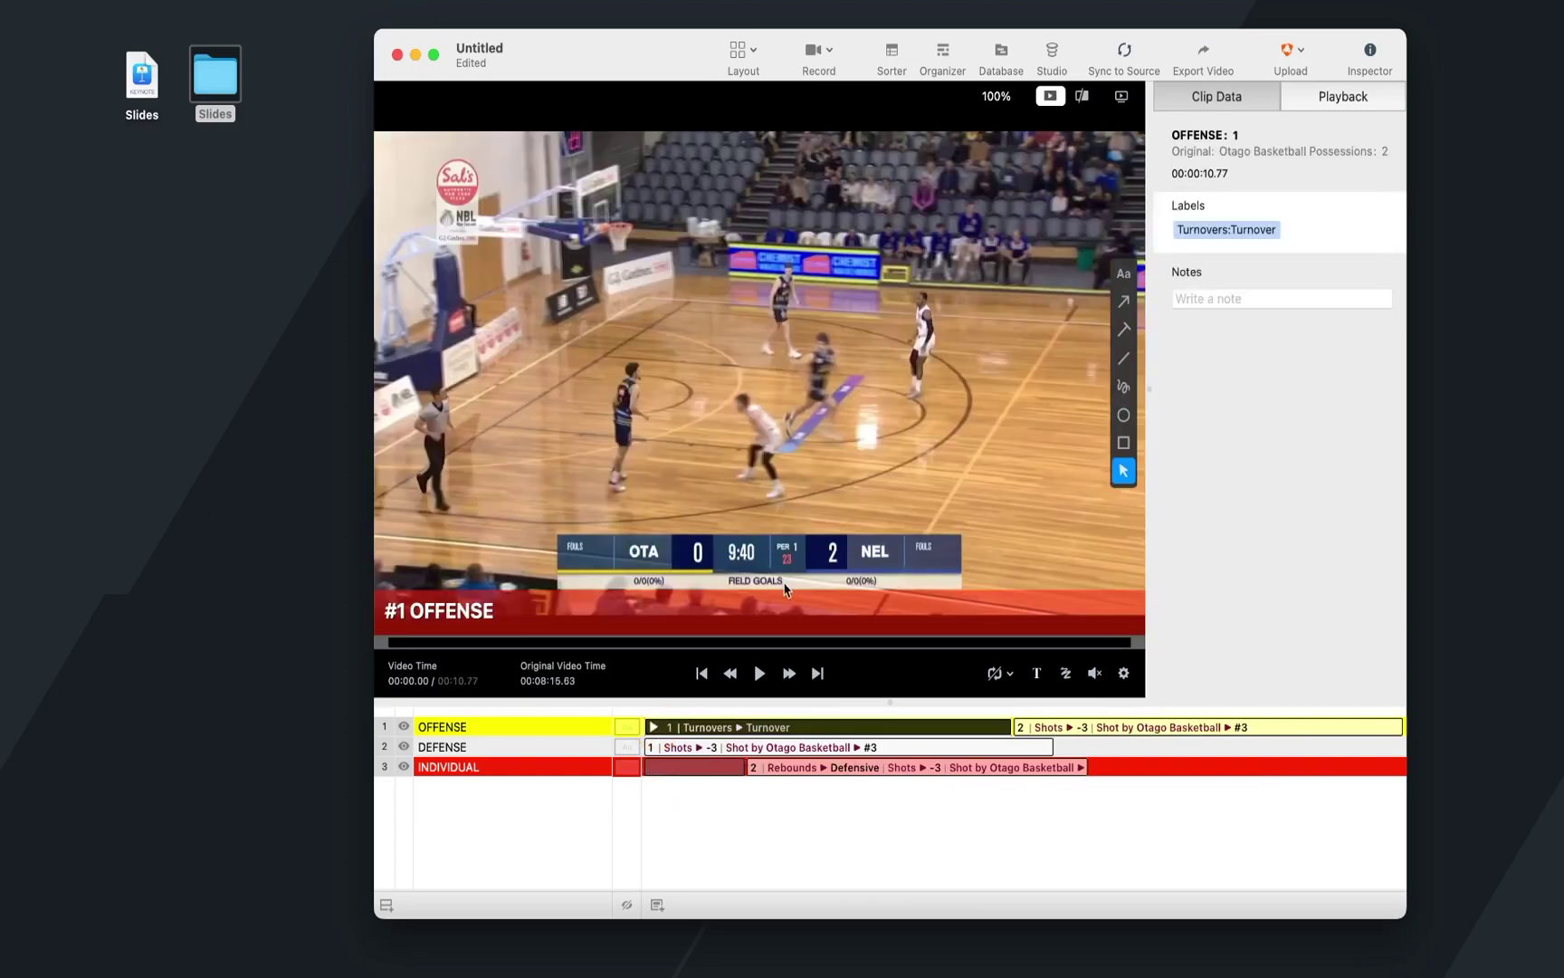
pyautogui.click(656, 904)
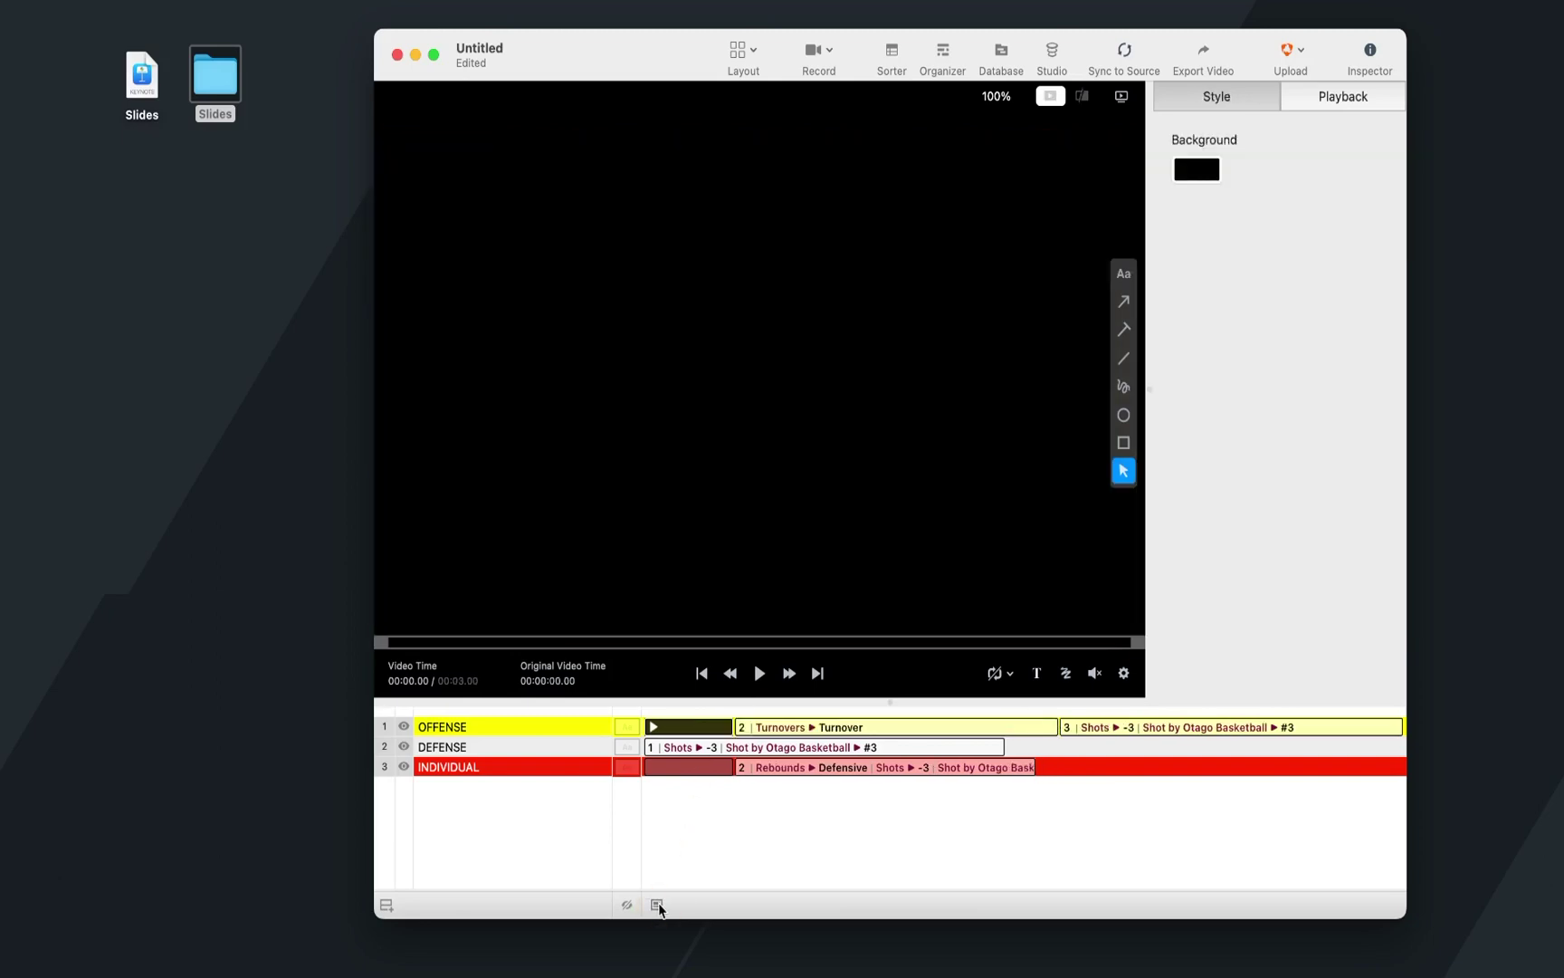
pyautogui.click(1196, 170)
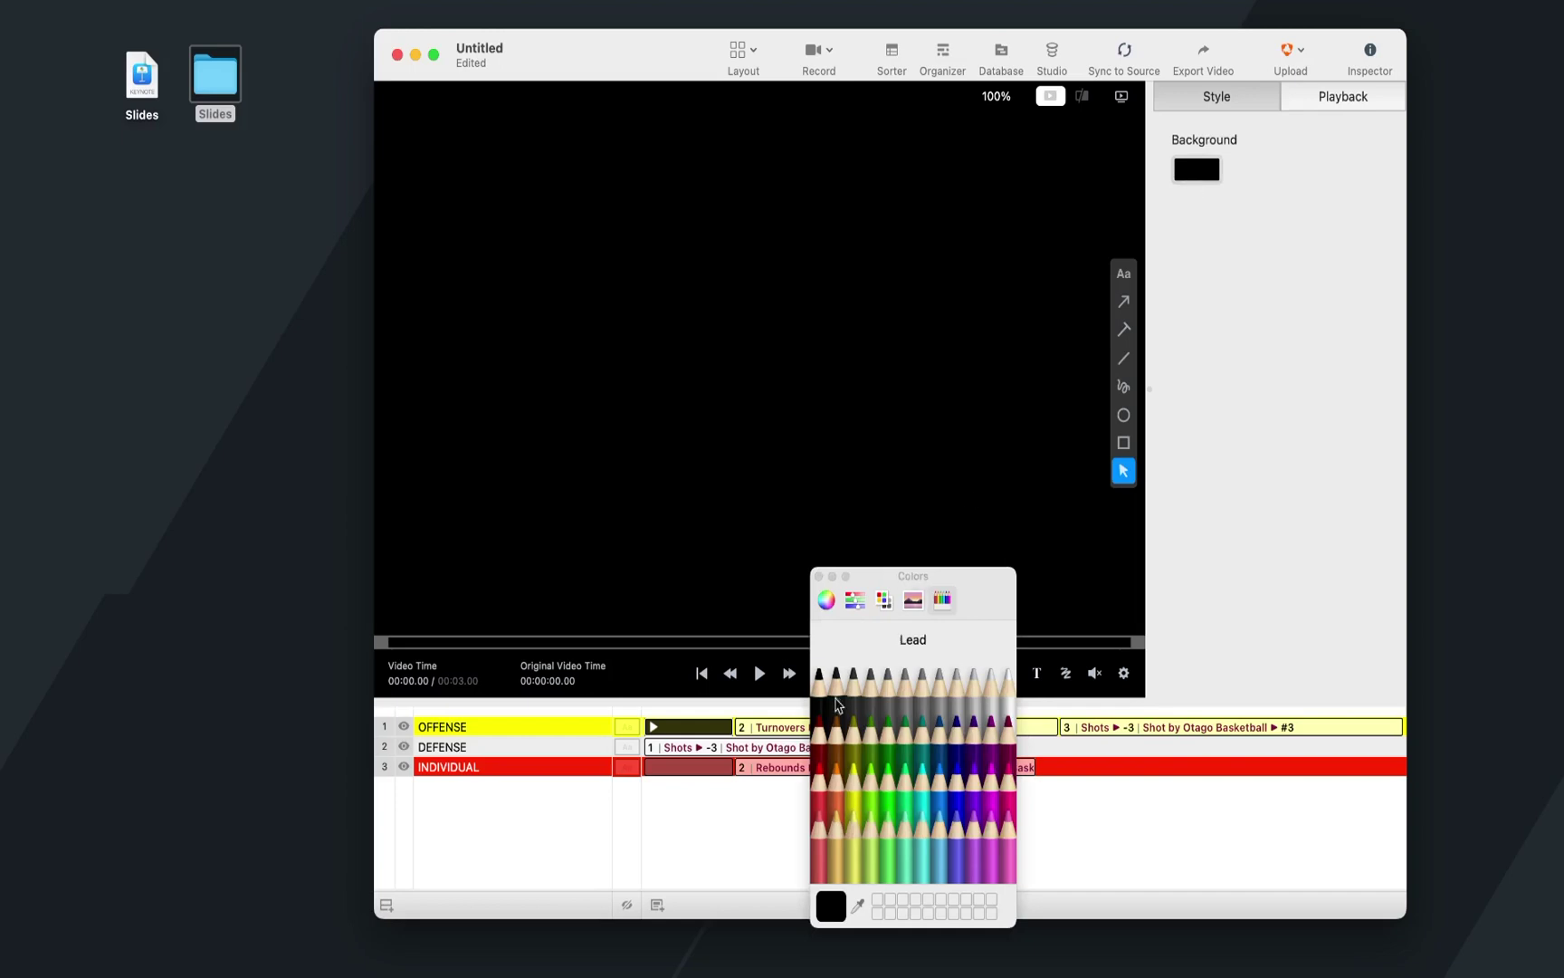
pyautogui.click(819, 774)
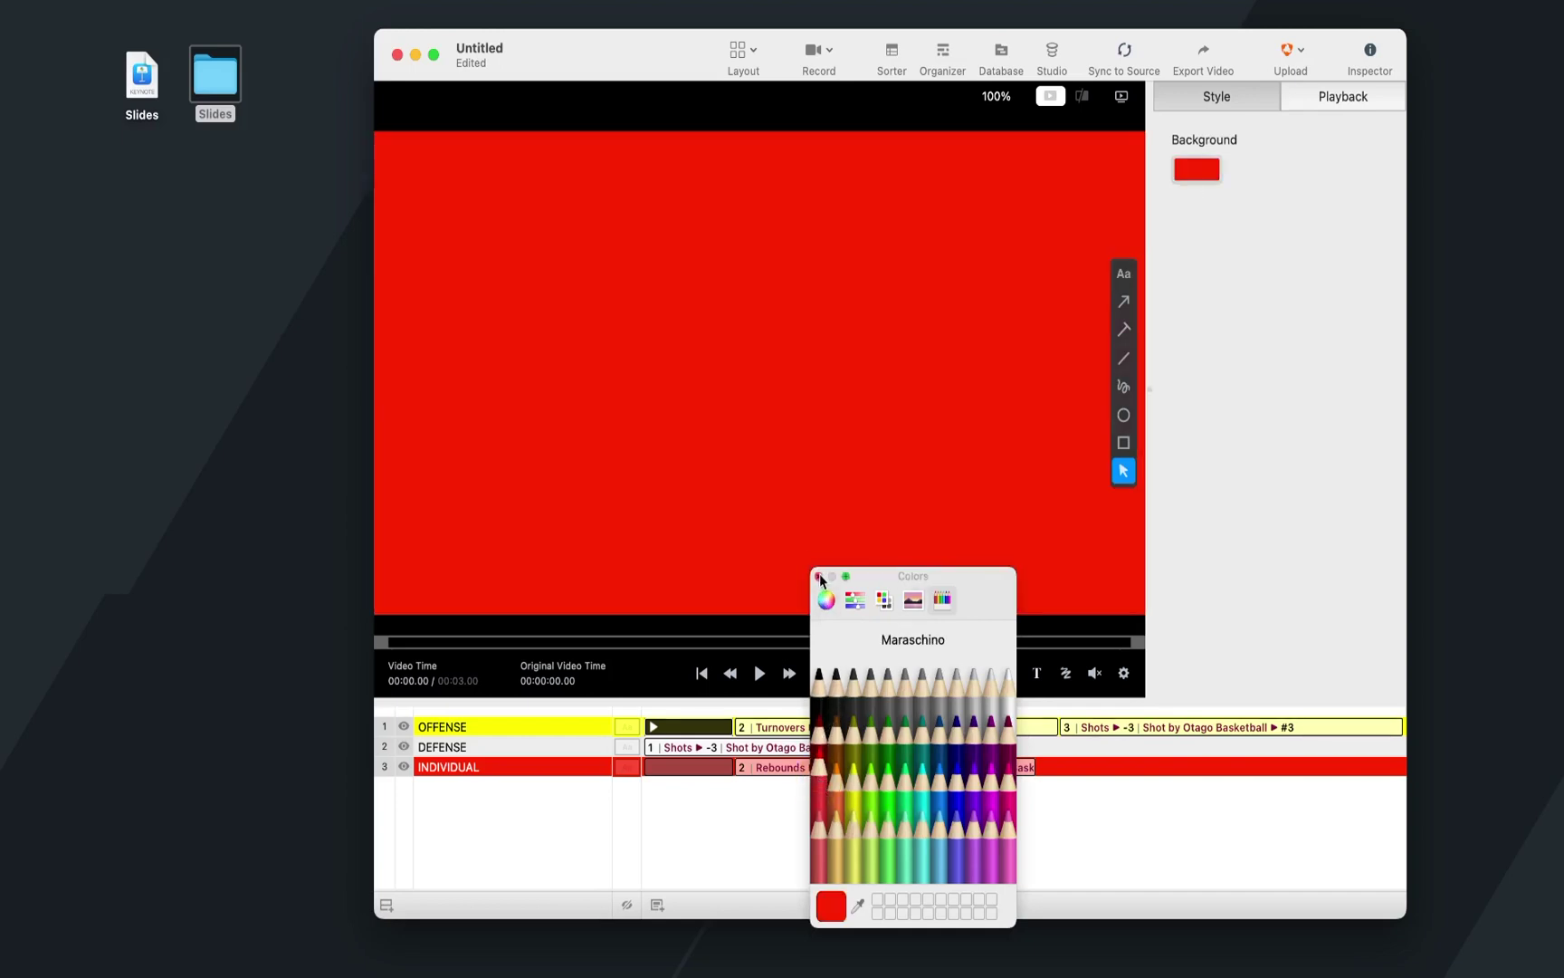
pyautogui.click(818, 576)
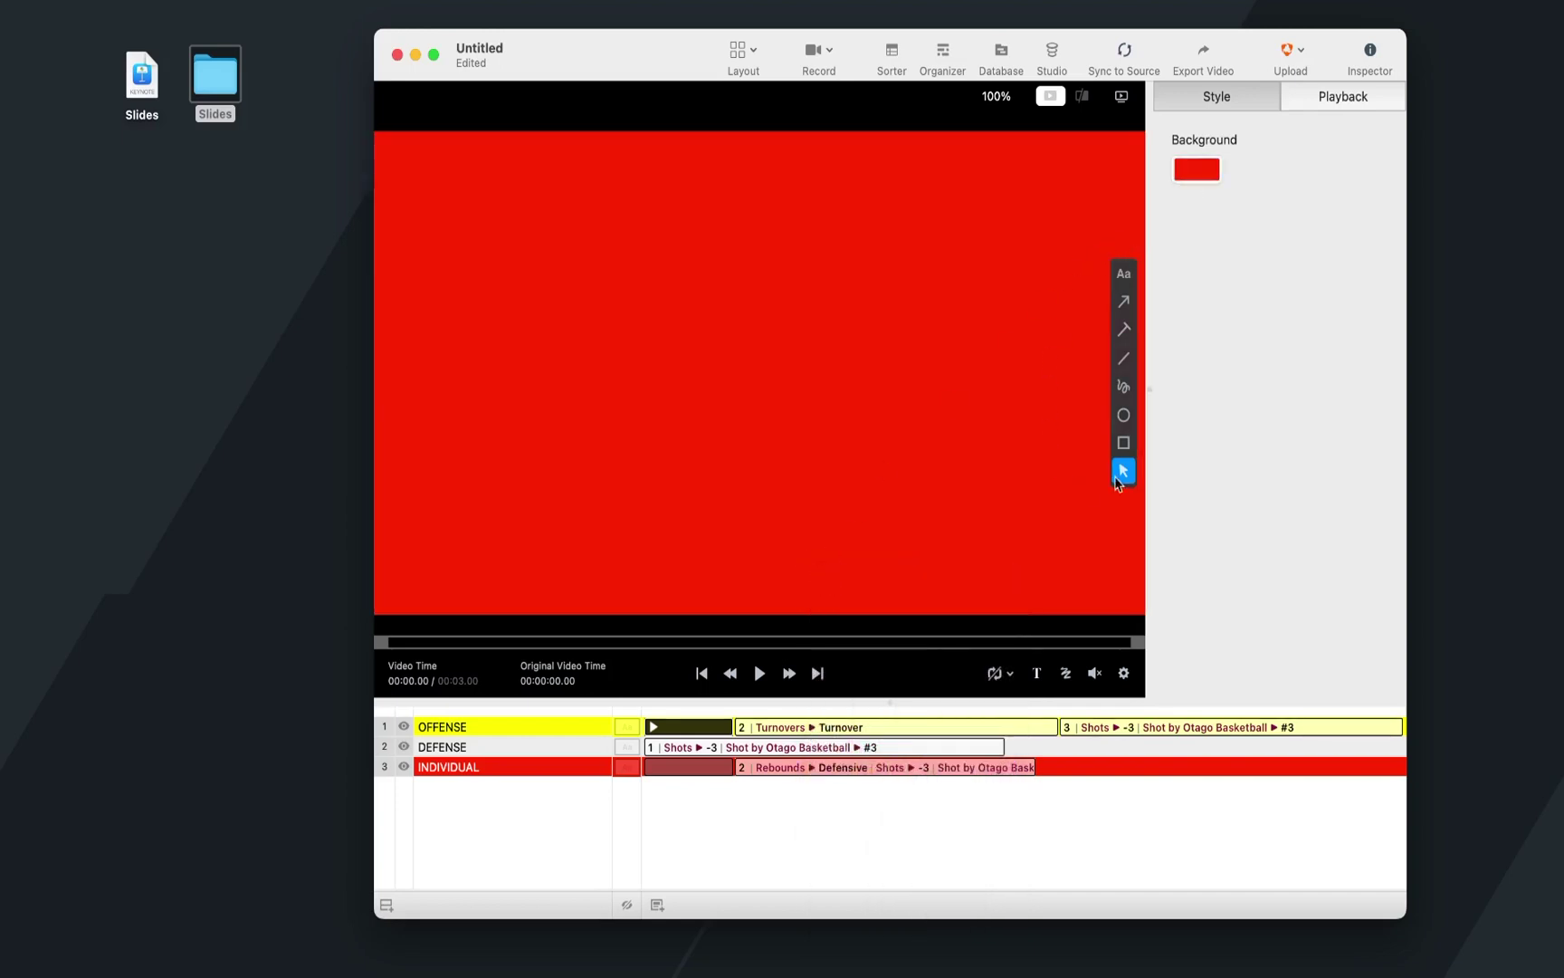
# Draw a text box in the upper middle of the red slide reading OFFENSE
pyautogui.click(1125, 274)
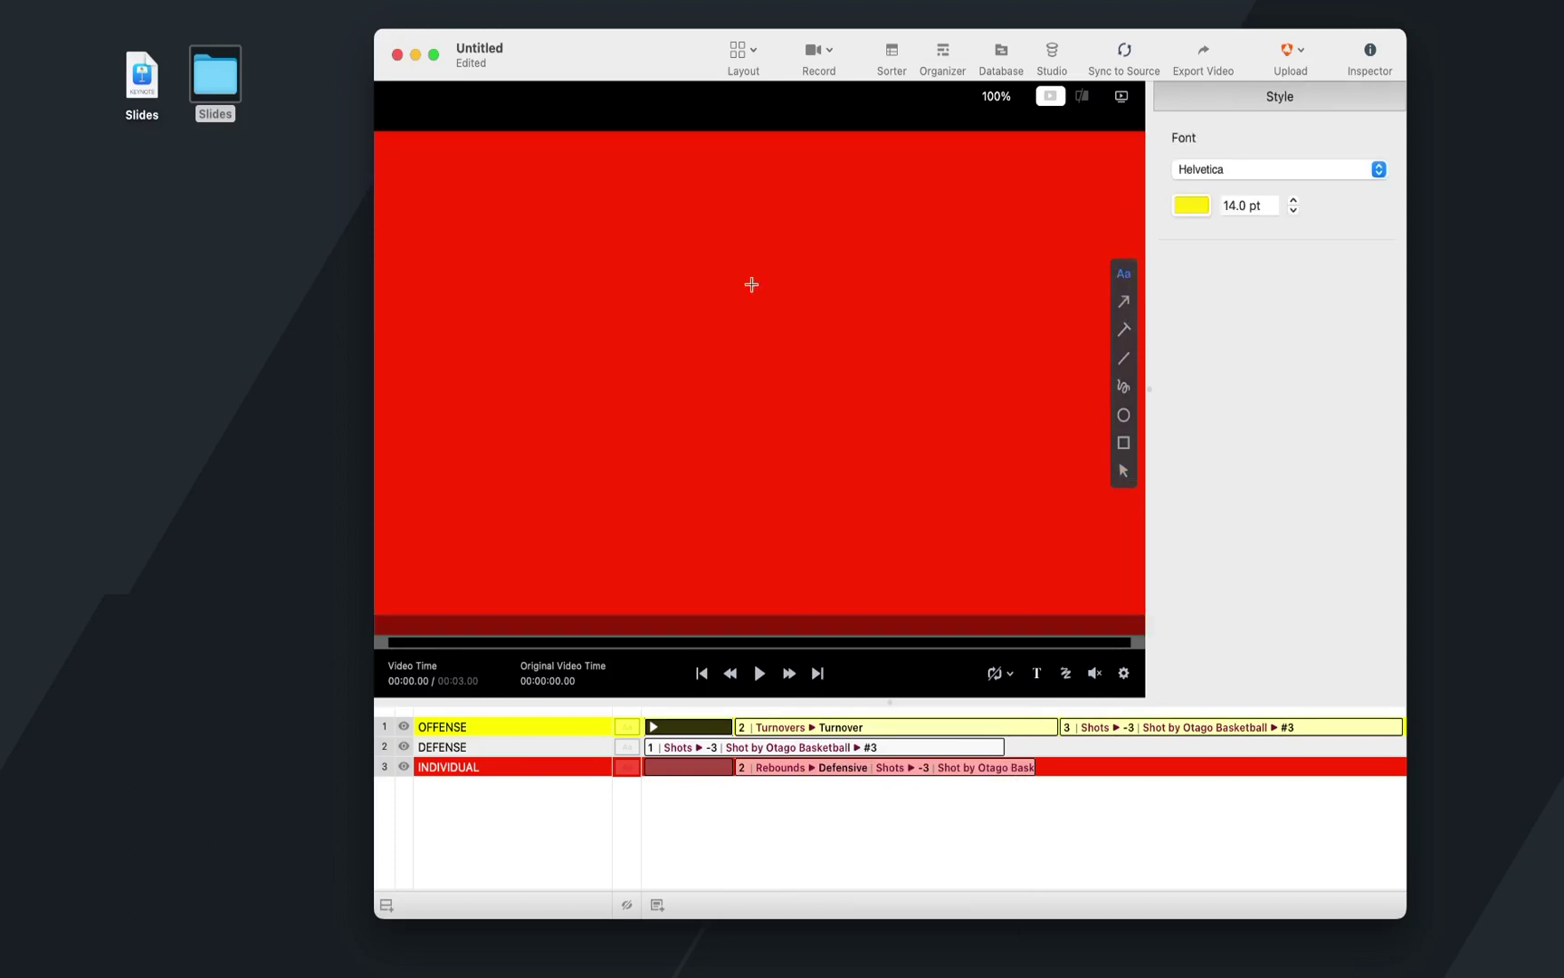
pyautogui.moveTo(594, 271); pyautogui.dragTo(925, 414)
pyautogui.write('OFFENSE')
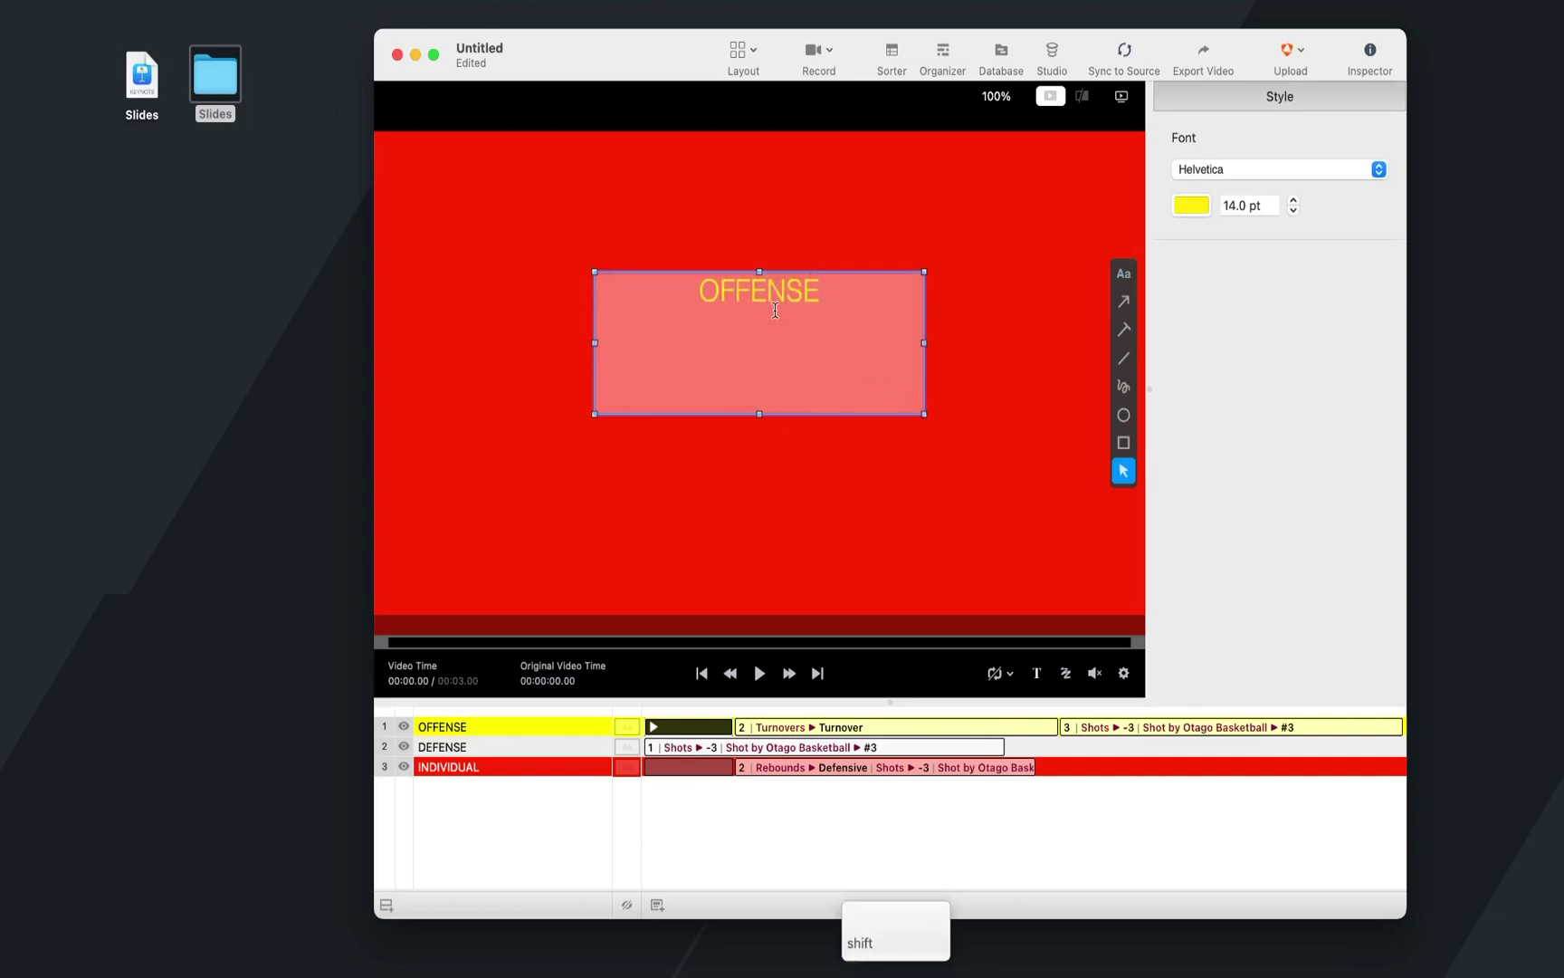
# Style the OFFENSE title in Impact, Snow white, 30 pt
pyautogui.doubleClick(751, 301)
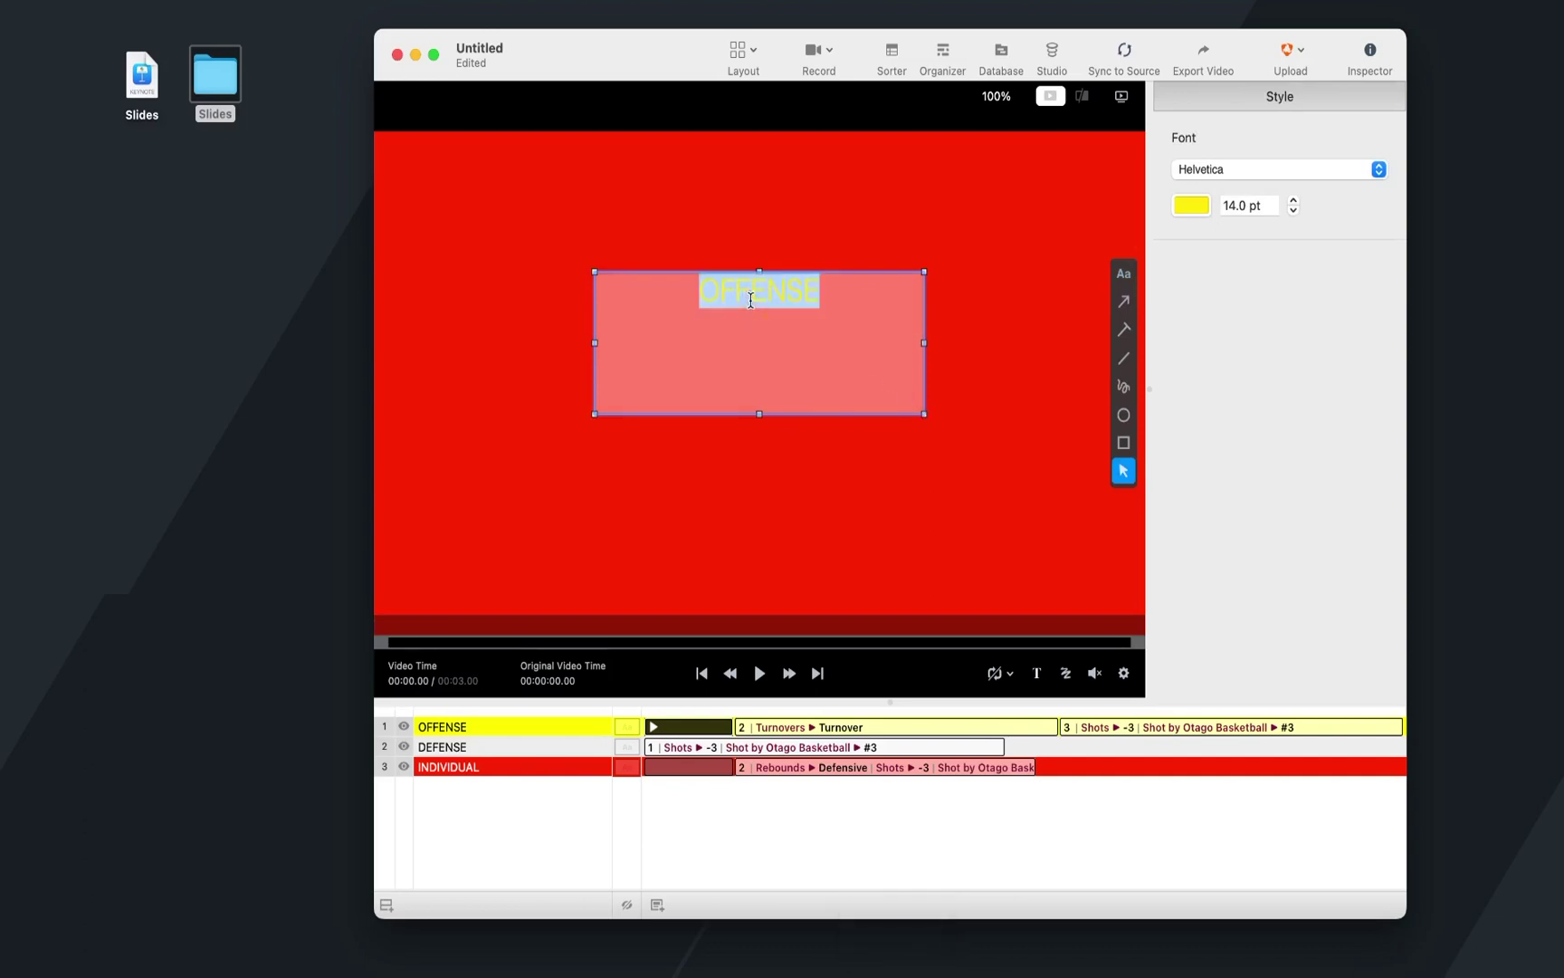
pyautogui.click(1207, 172)
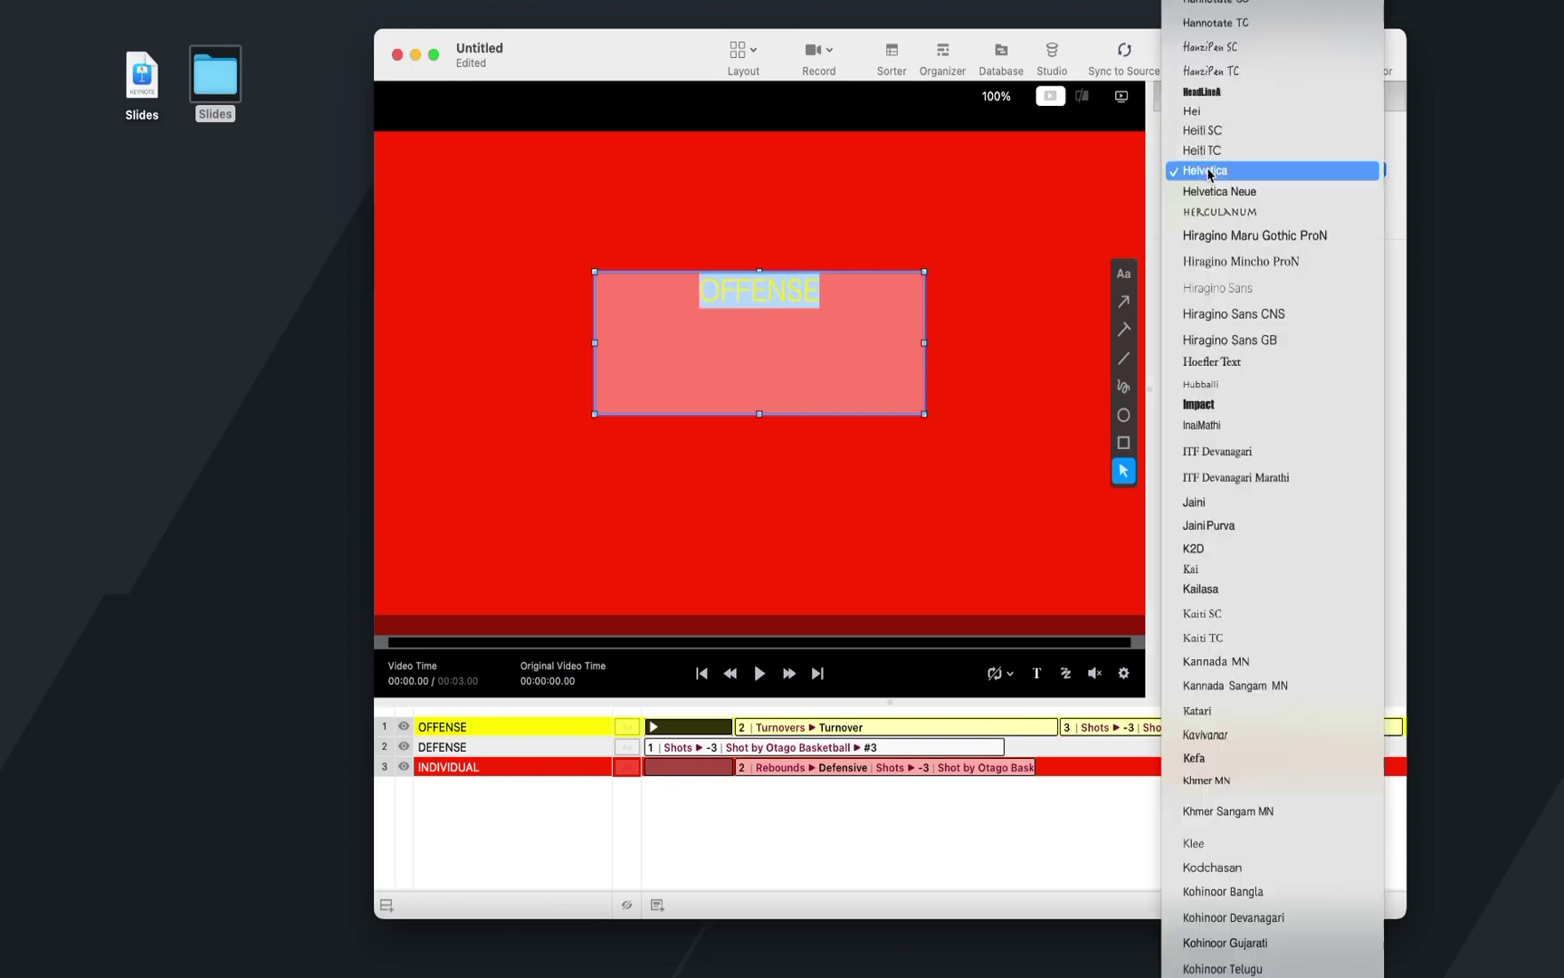
pyautogui.click(1213, 410)
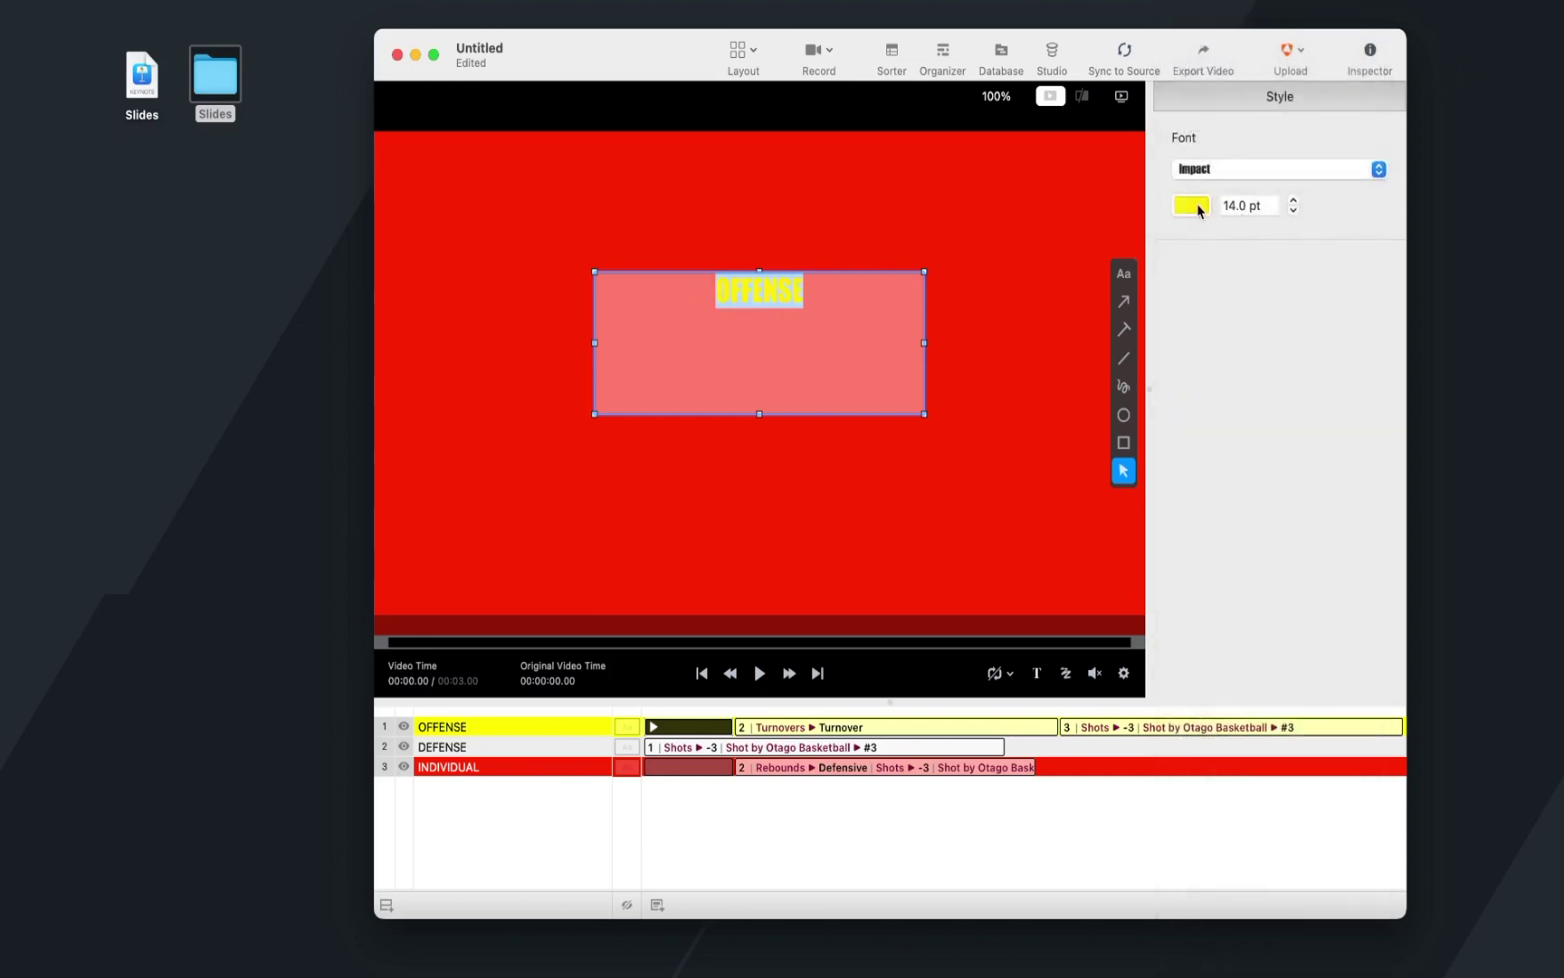
pyautogui.click(1199, 206)
pyautogui.click(1013, 698)
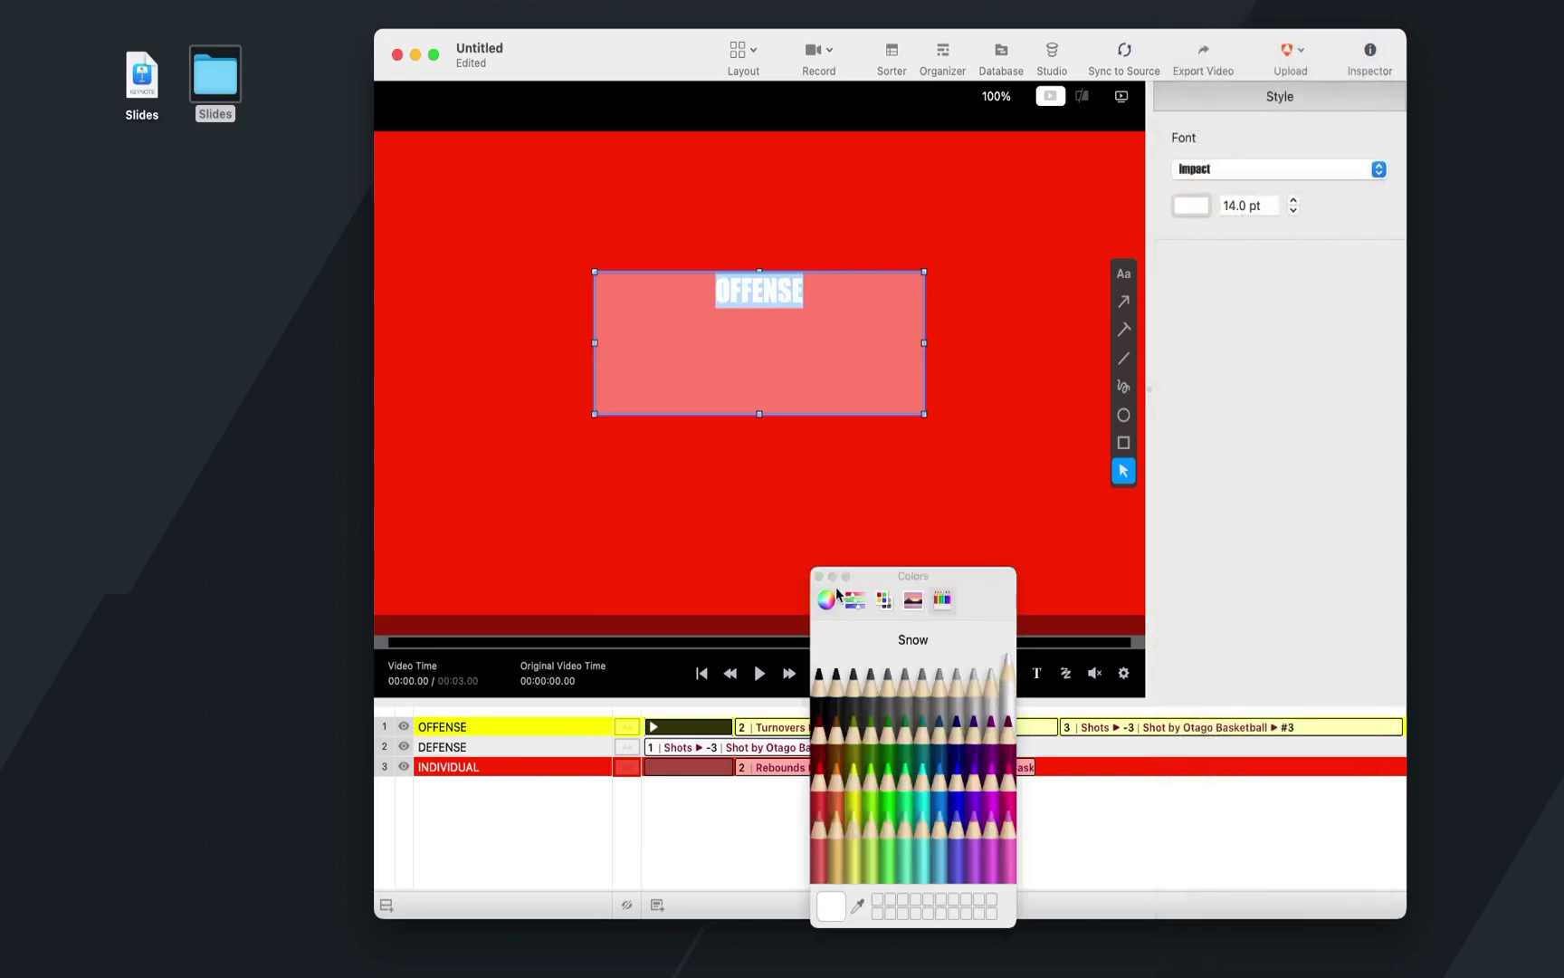
pyautogui.click(818, 576)
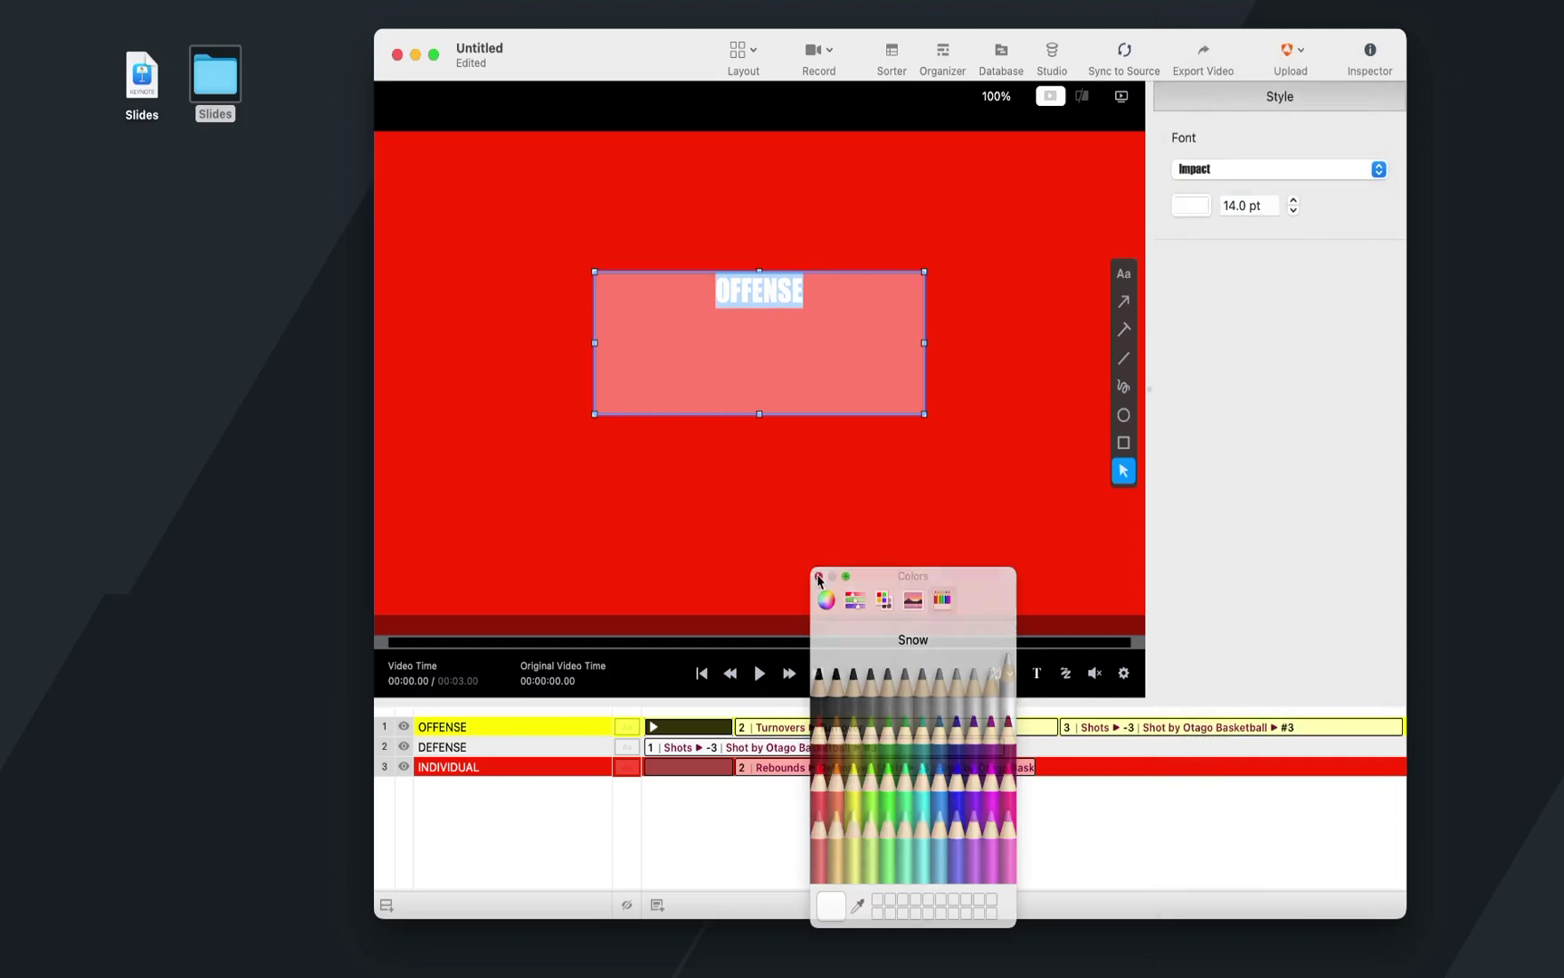
pyautogui.doubleClick(1234, 206)
pyautogui.write('30')
pyautogui.press('Return')
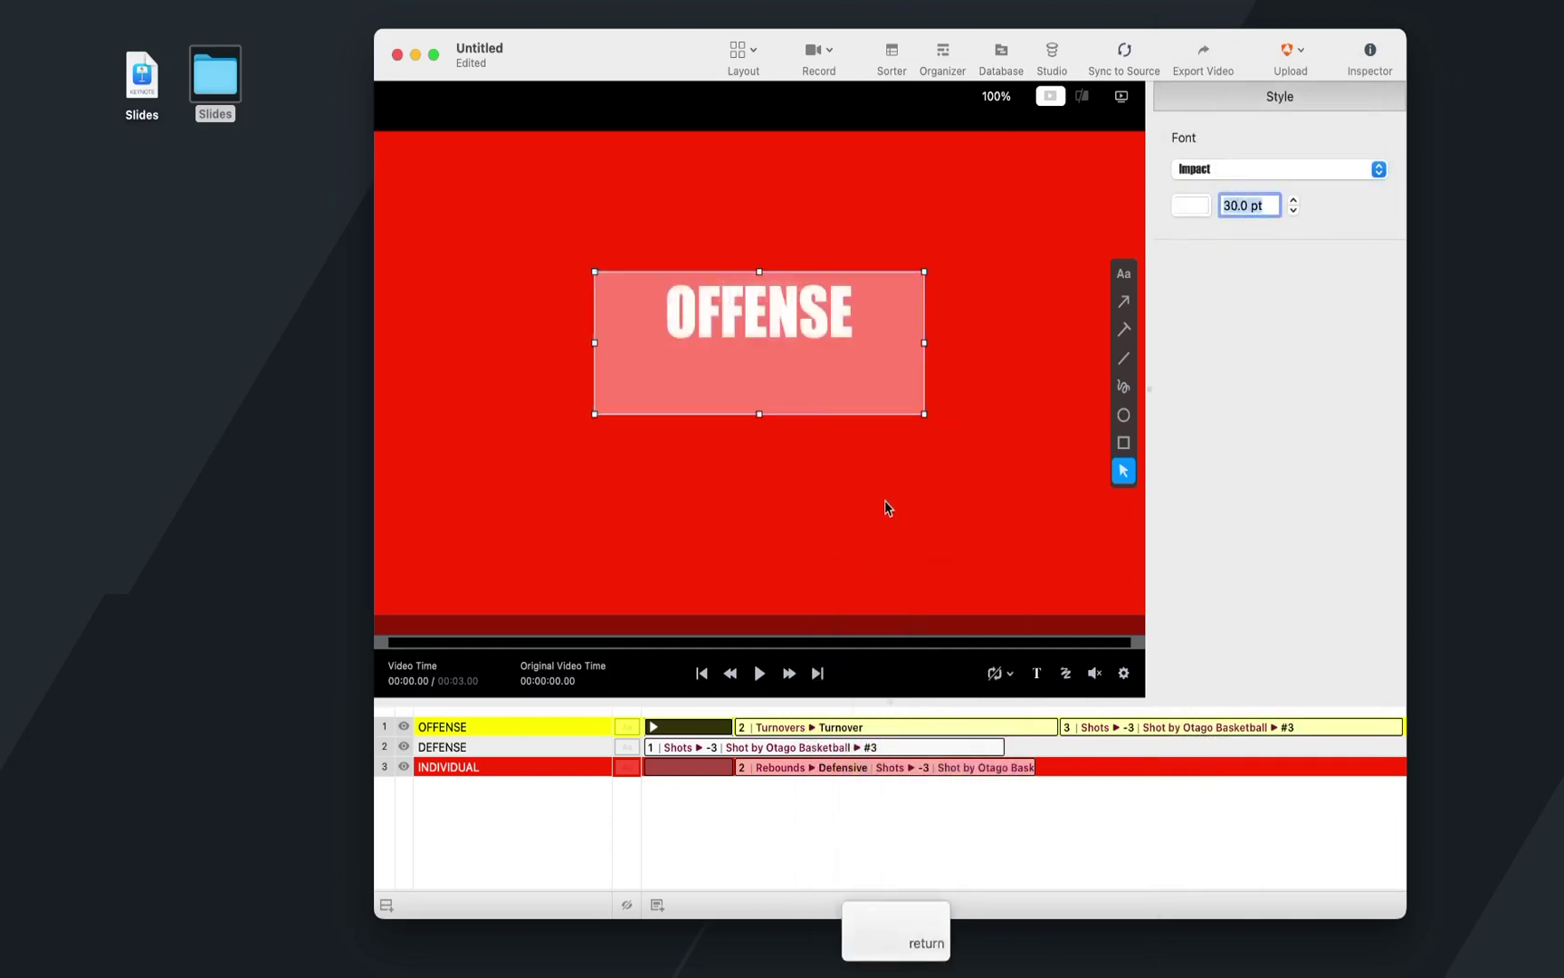
pyautogui.click(884, 503)
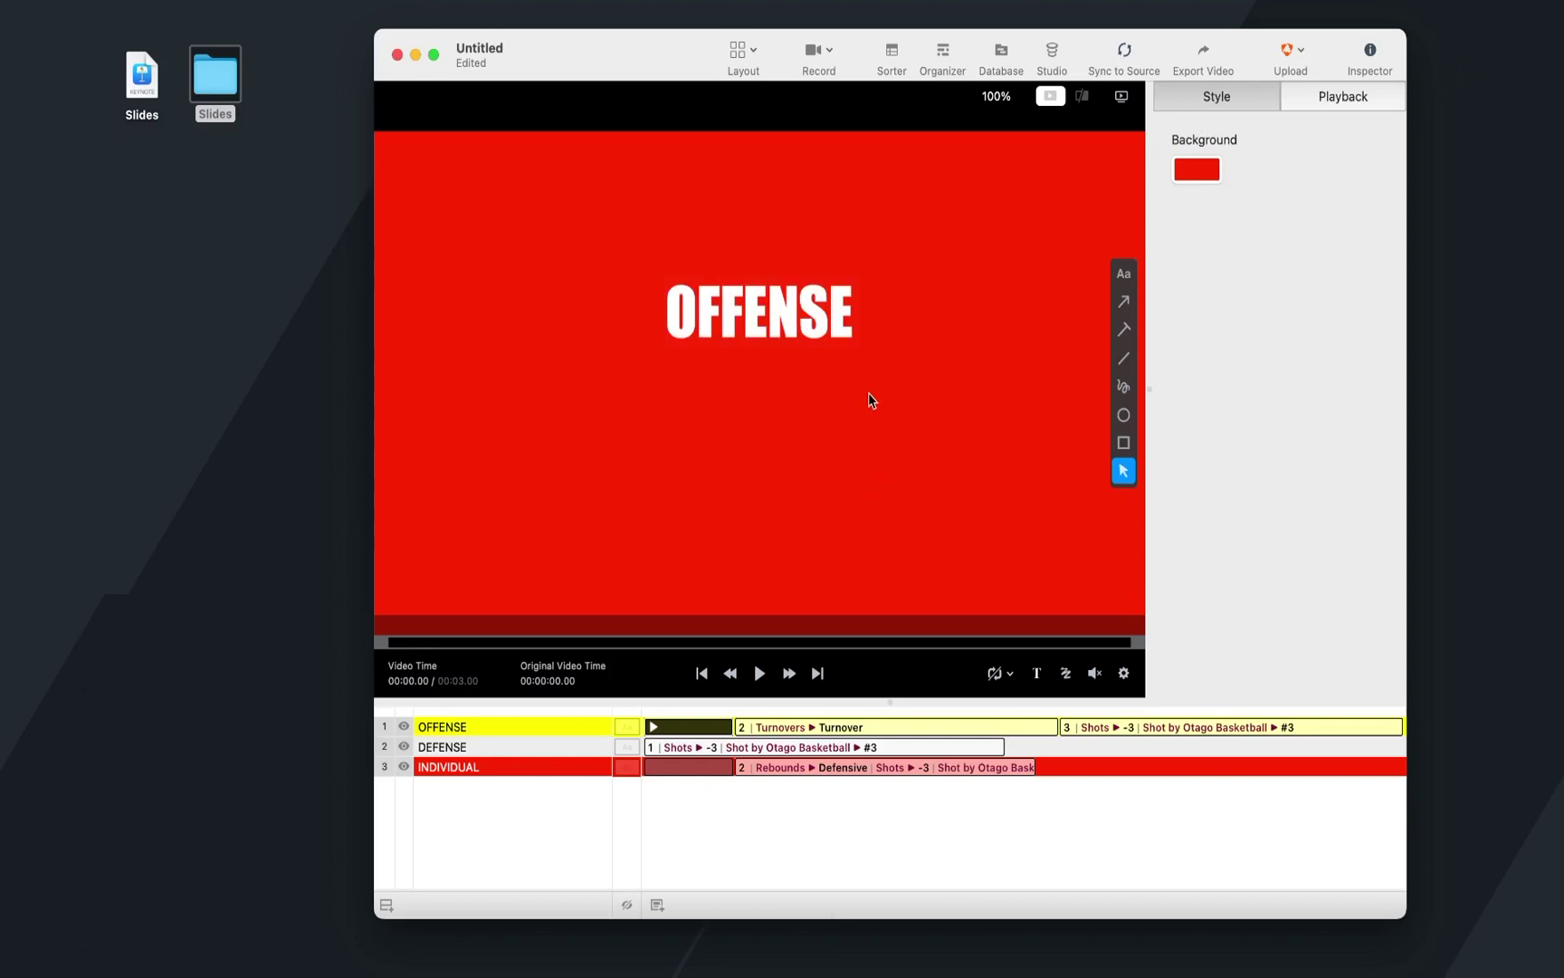
# Lengthen the red OFFENSE title slide's playback duration from 3 to 4.75 seconds
pyautogui.click(688, 767)
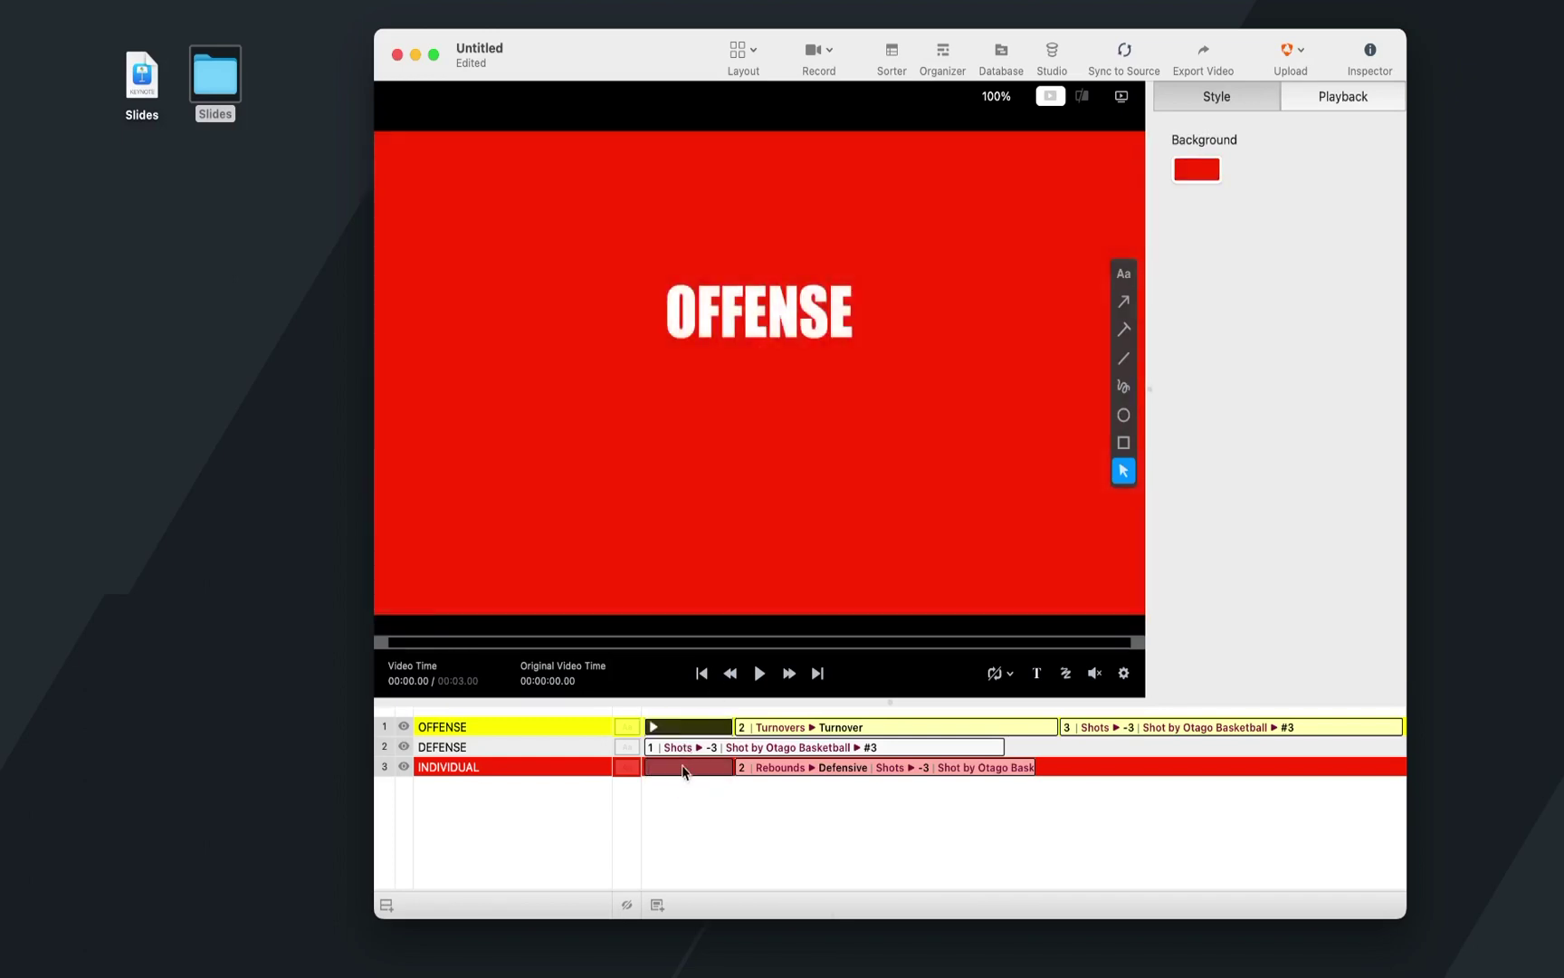
pyautogui.click(683, 771)
pyautogui.click(673, 769)
pyautogui.click(1352, 96)
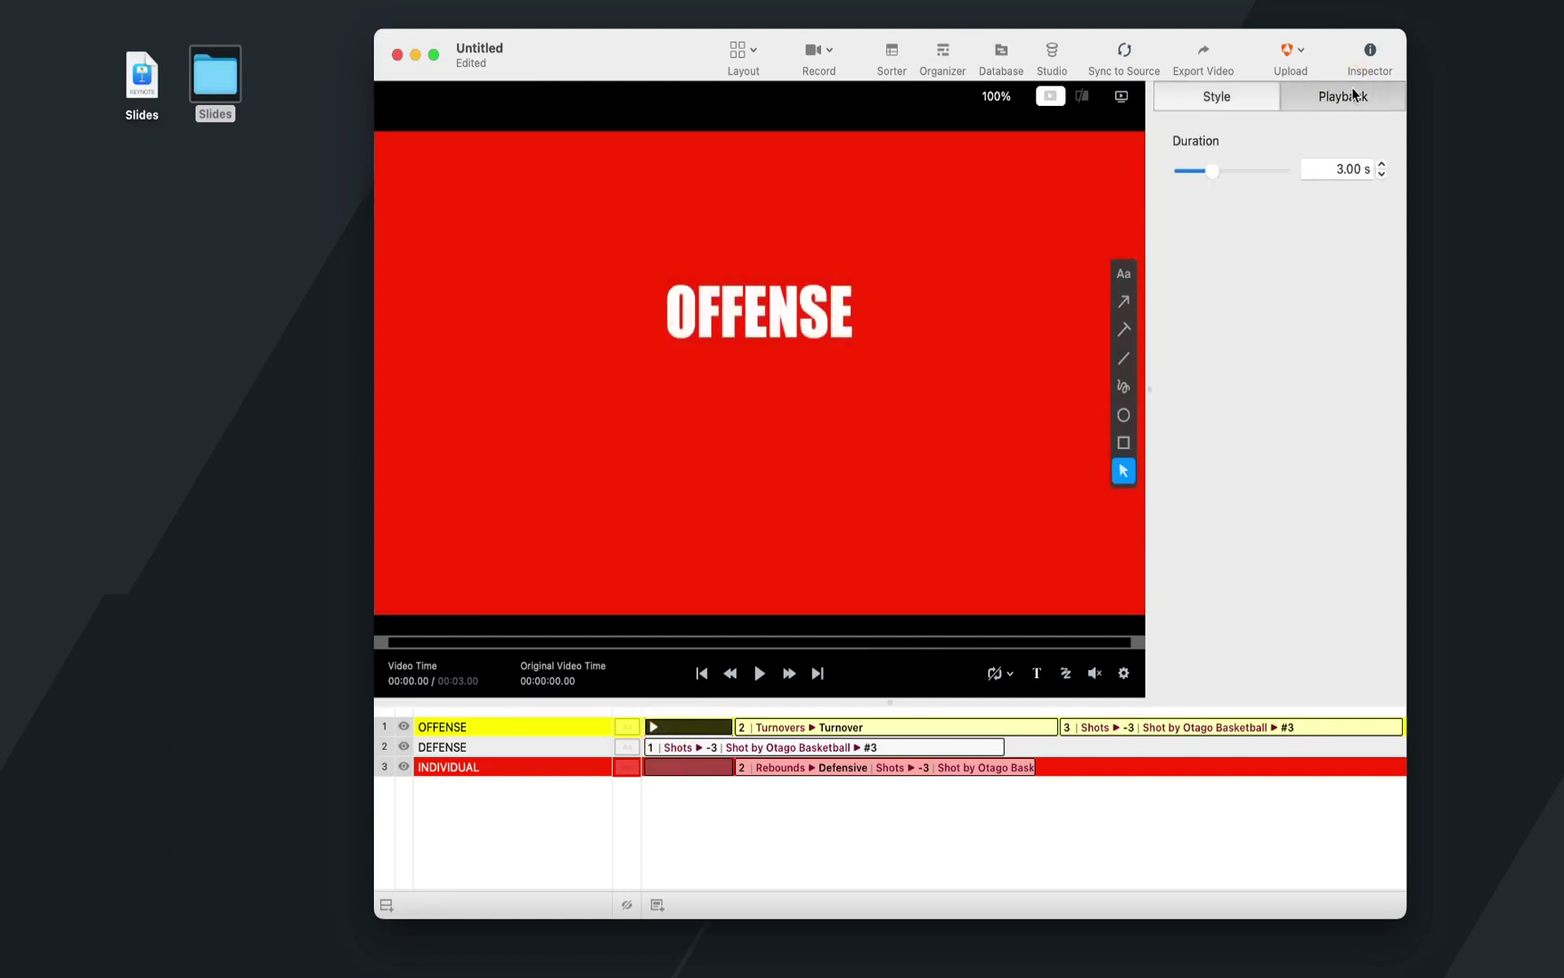
pyautogui.moveTo(1213, 172)
pyautogui.mouseDown()
pyautogui.moveTo(1299, 175)
pyautogui.moveTo(1219, 181)
pyautogui.mouseUp()
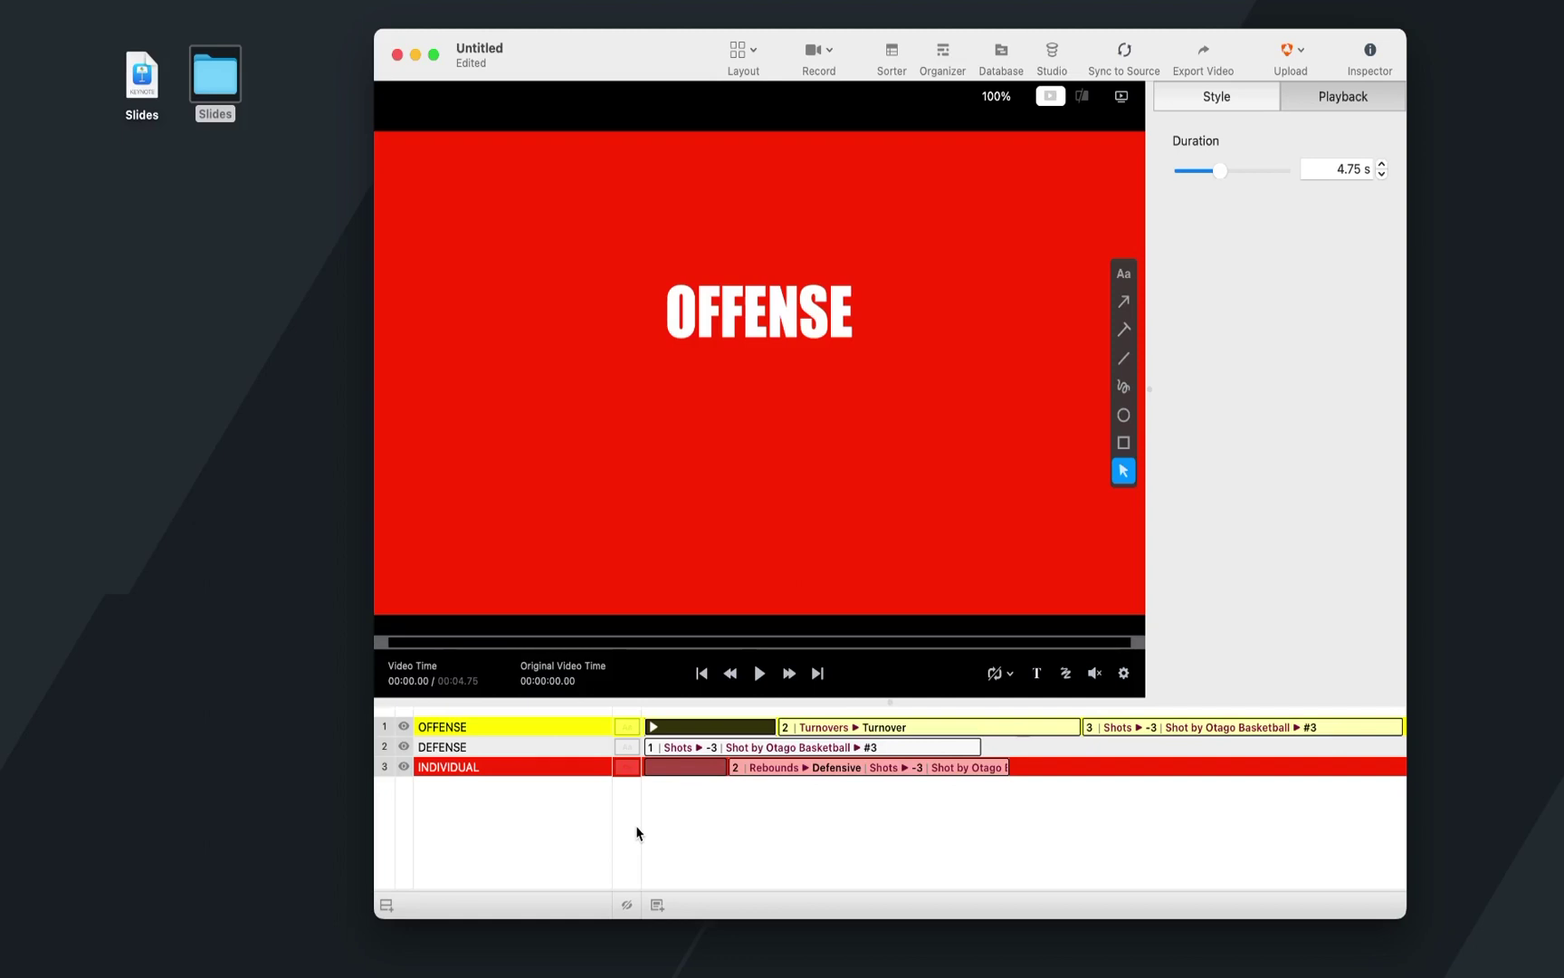
# Turn on row title cards and rename the OFFENSE row to 'OFFENSE SETS'
pyautogui.click(628, 905)
pyautogui.click(655, 765)
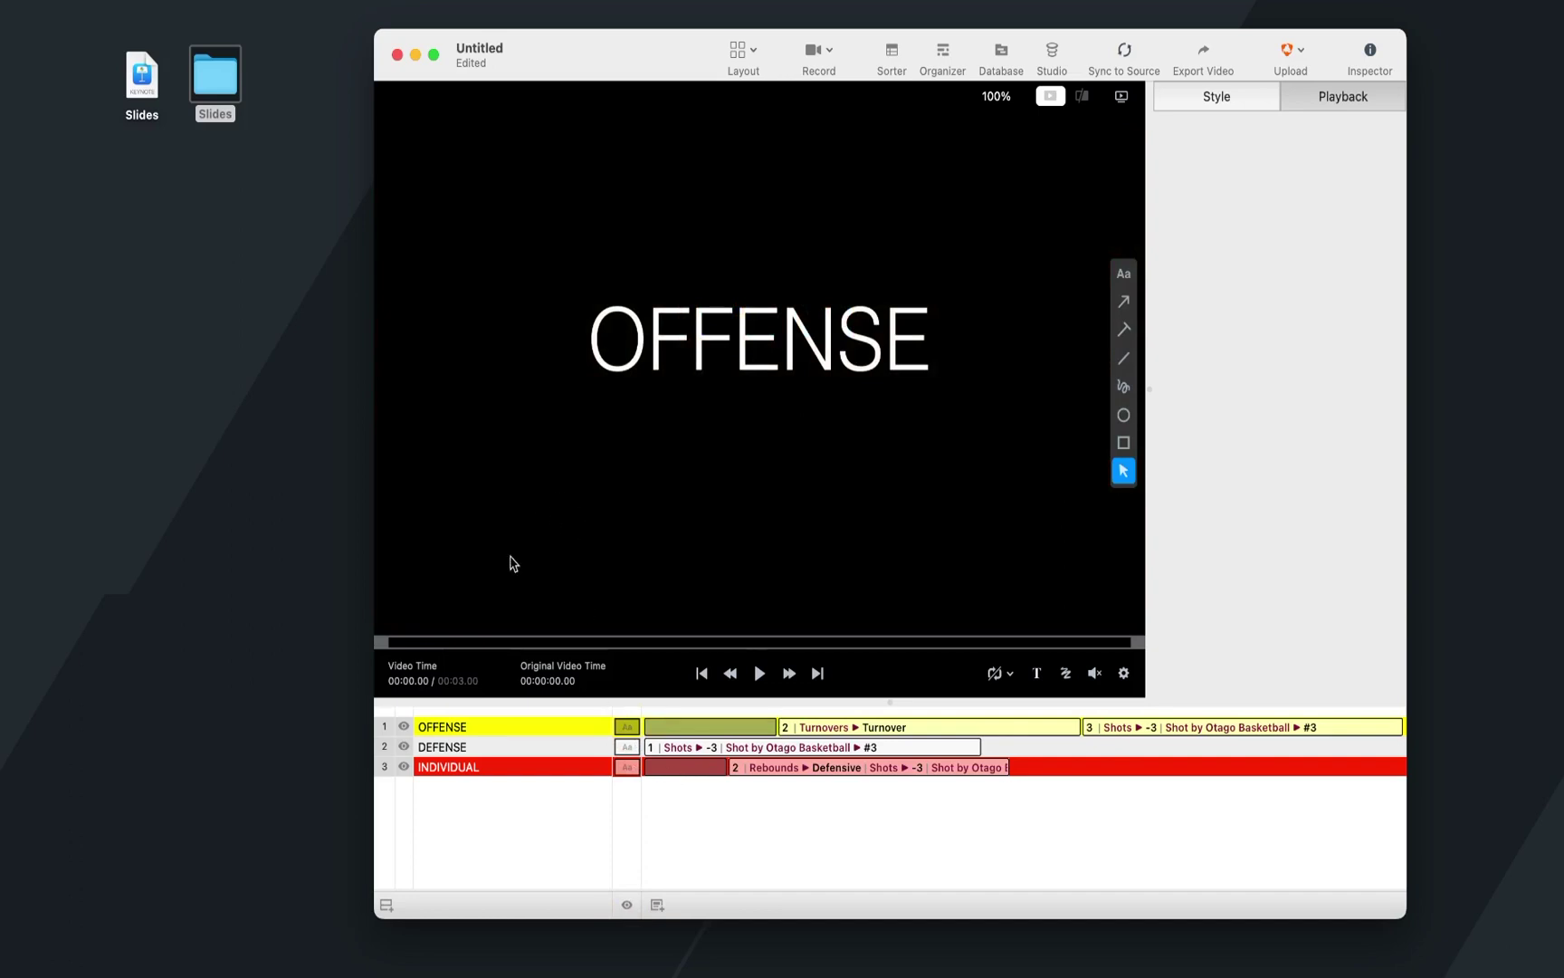
pyautogui.click(452, 727)
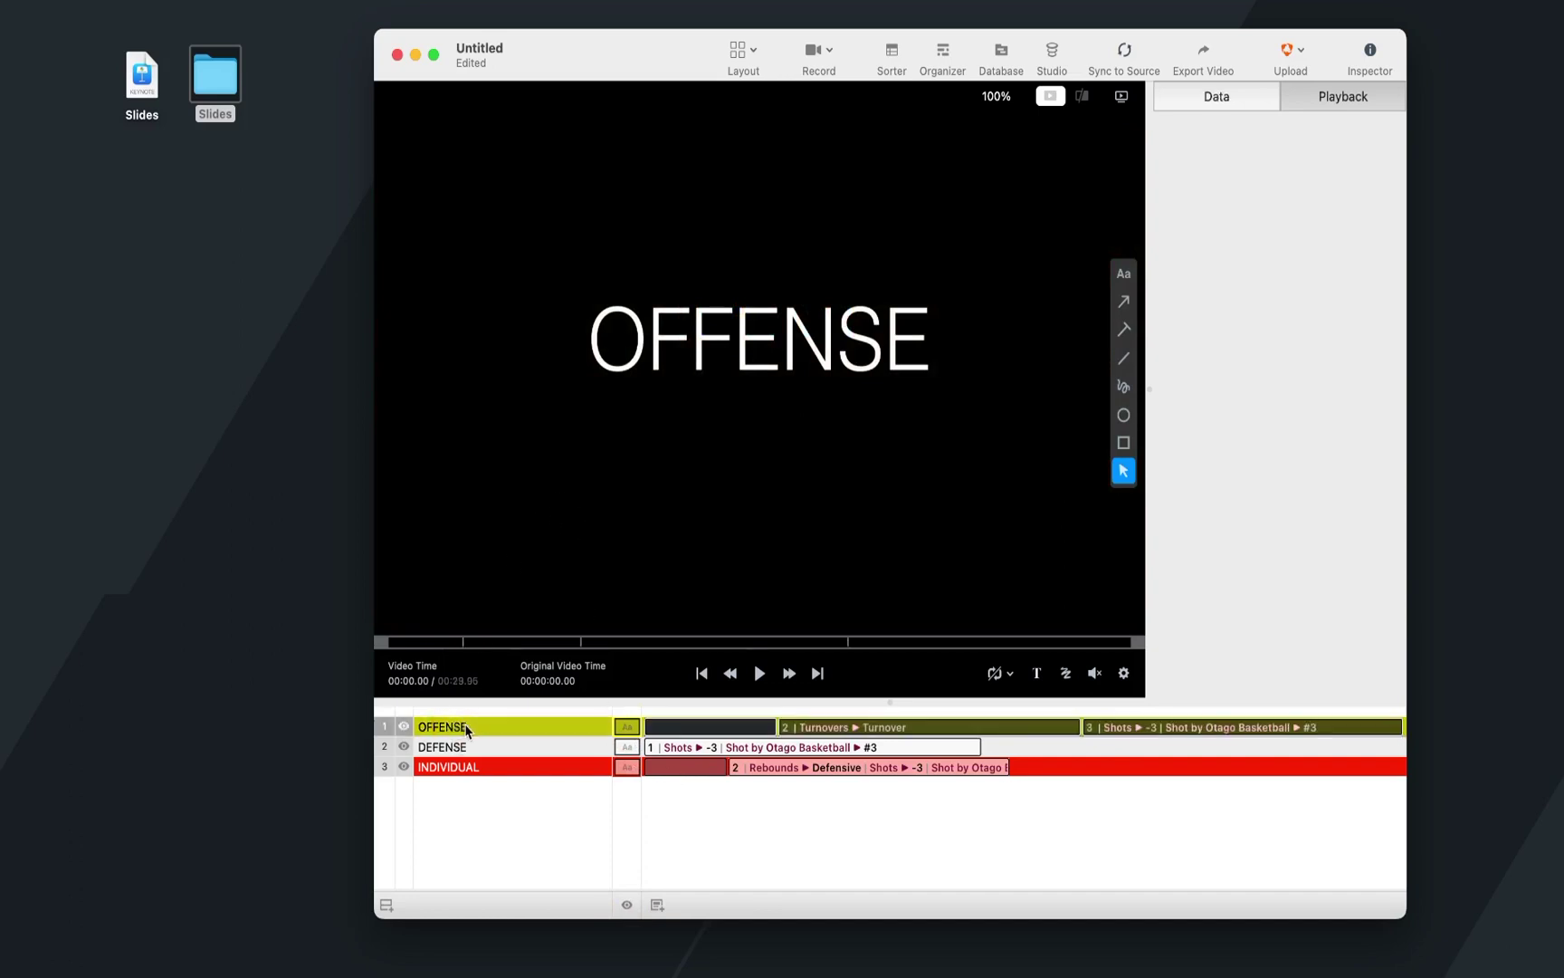
pyautogui.doubleClick(457, 727)
pyautogui.press('Right')
pyautogui.write('SETS')
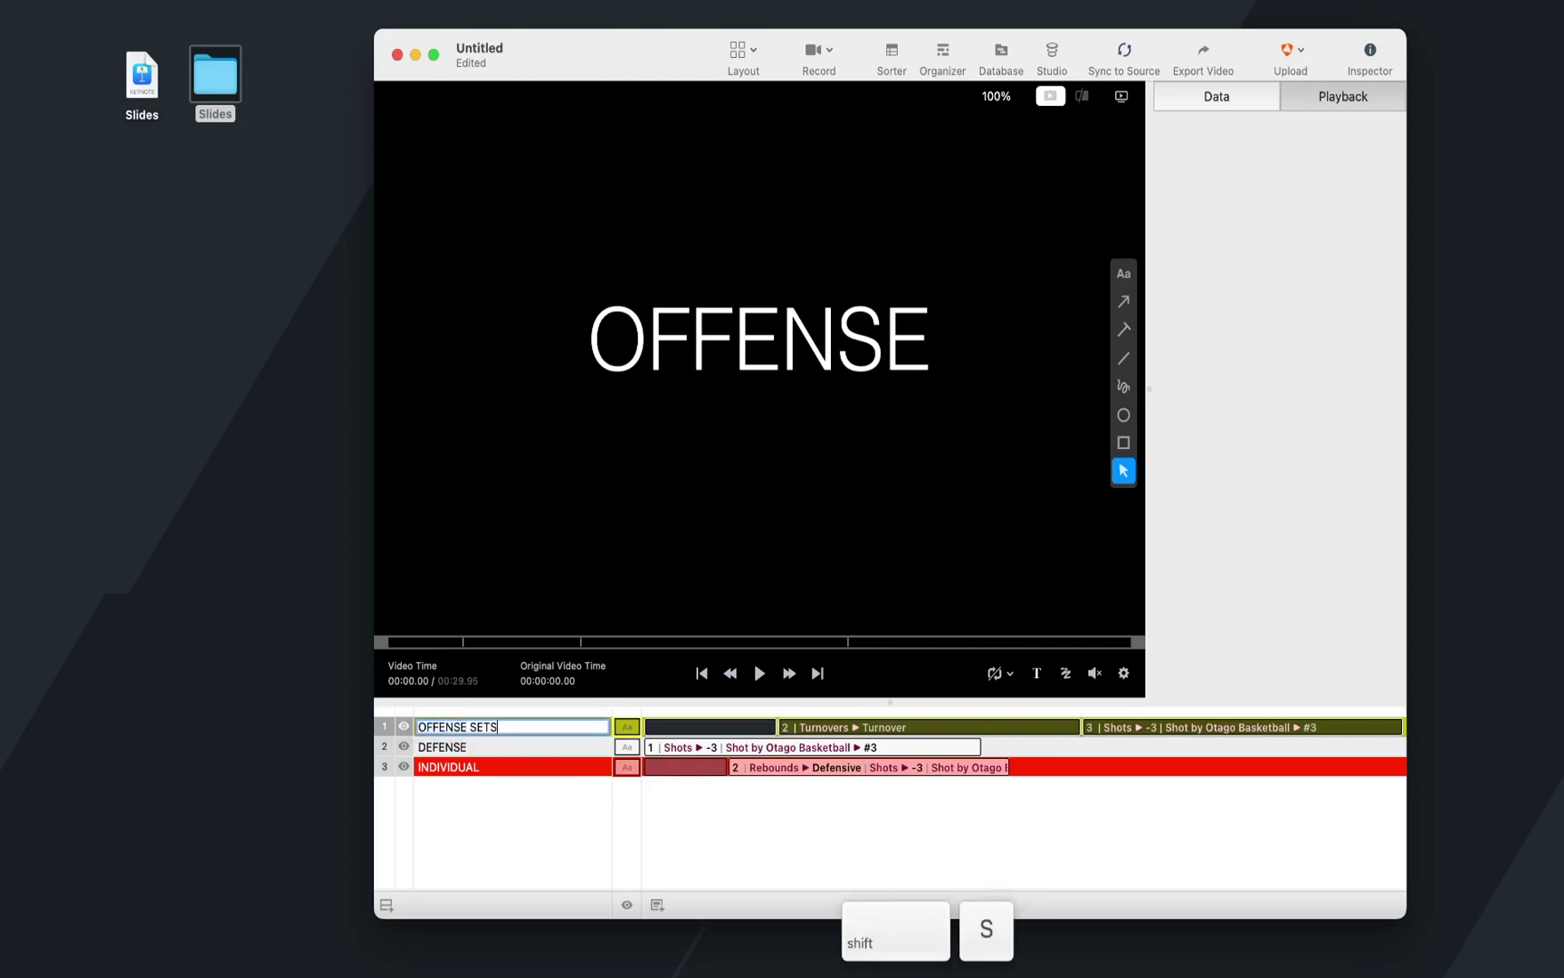
pyautogui.press('Return')
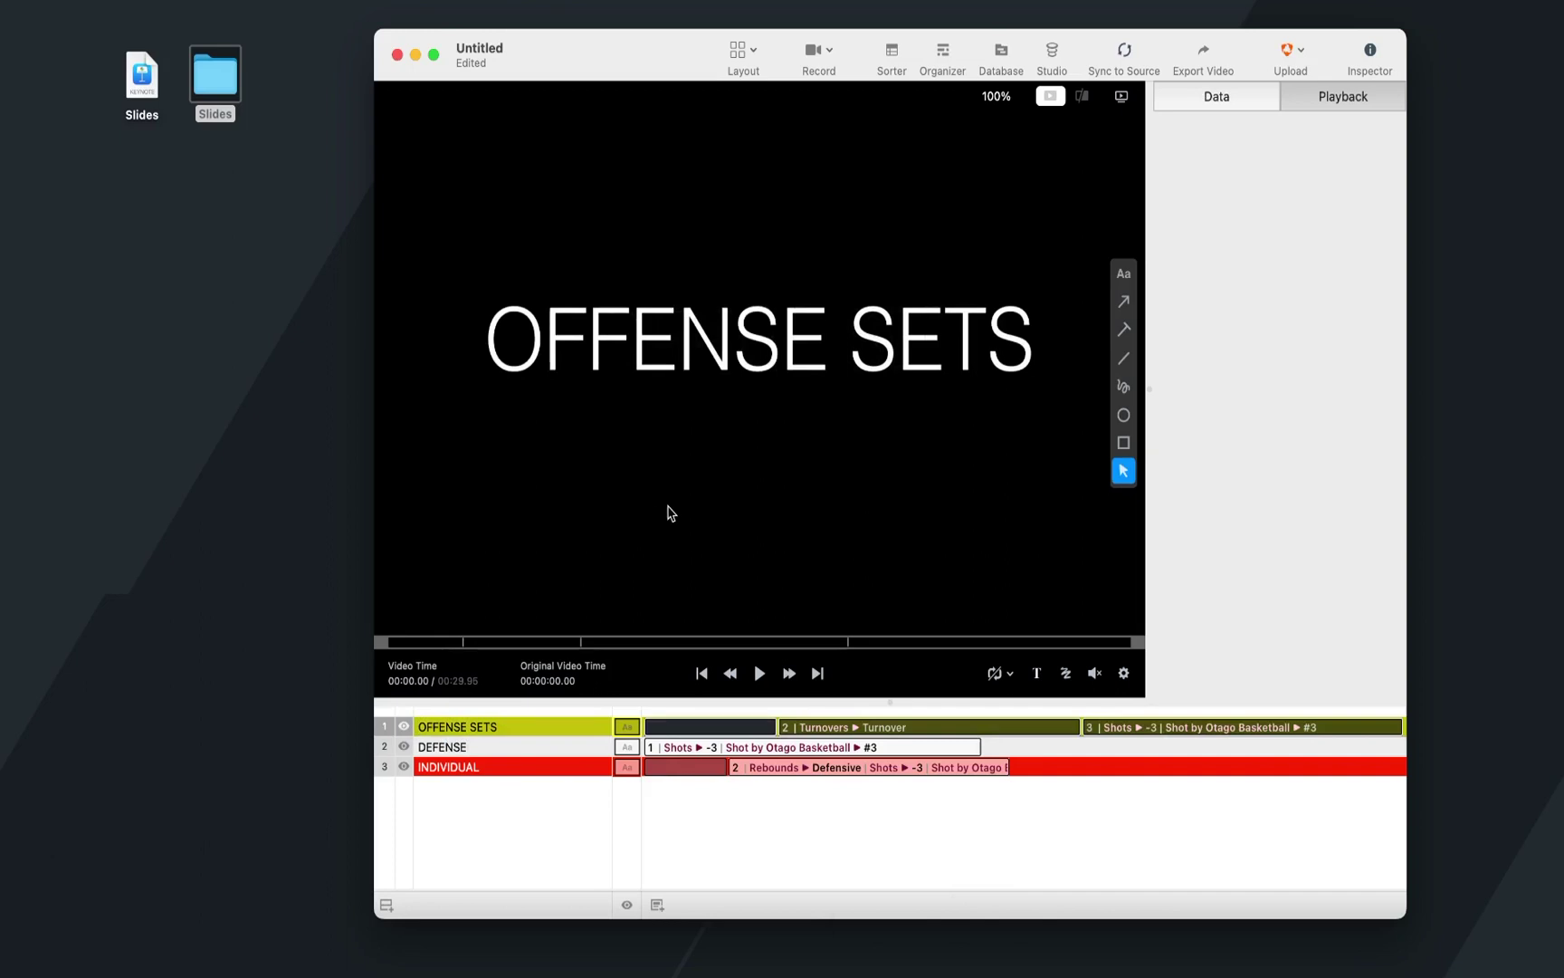
# Change the OFFENSE SETS title card background from black to orange, then compare it with the red OFFENSE slide
pyautogui.click(631, 725)
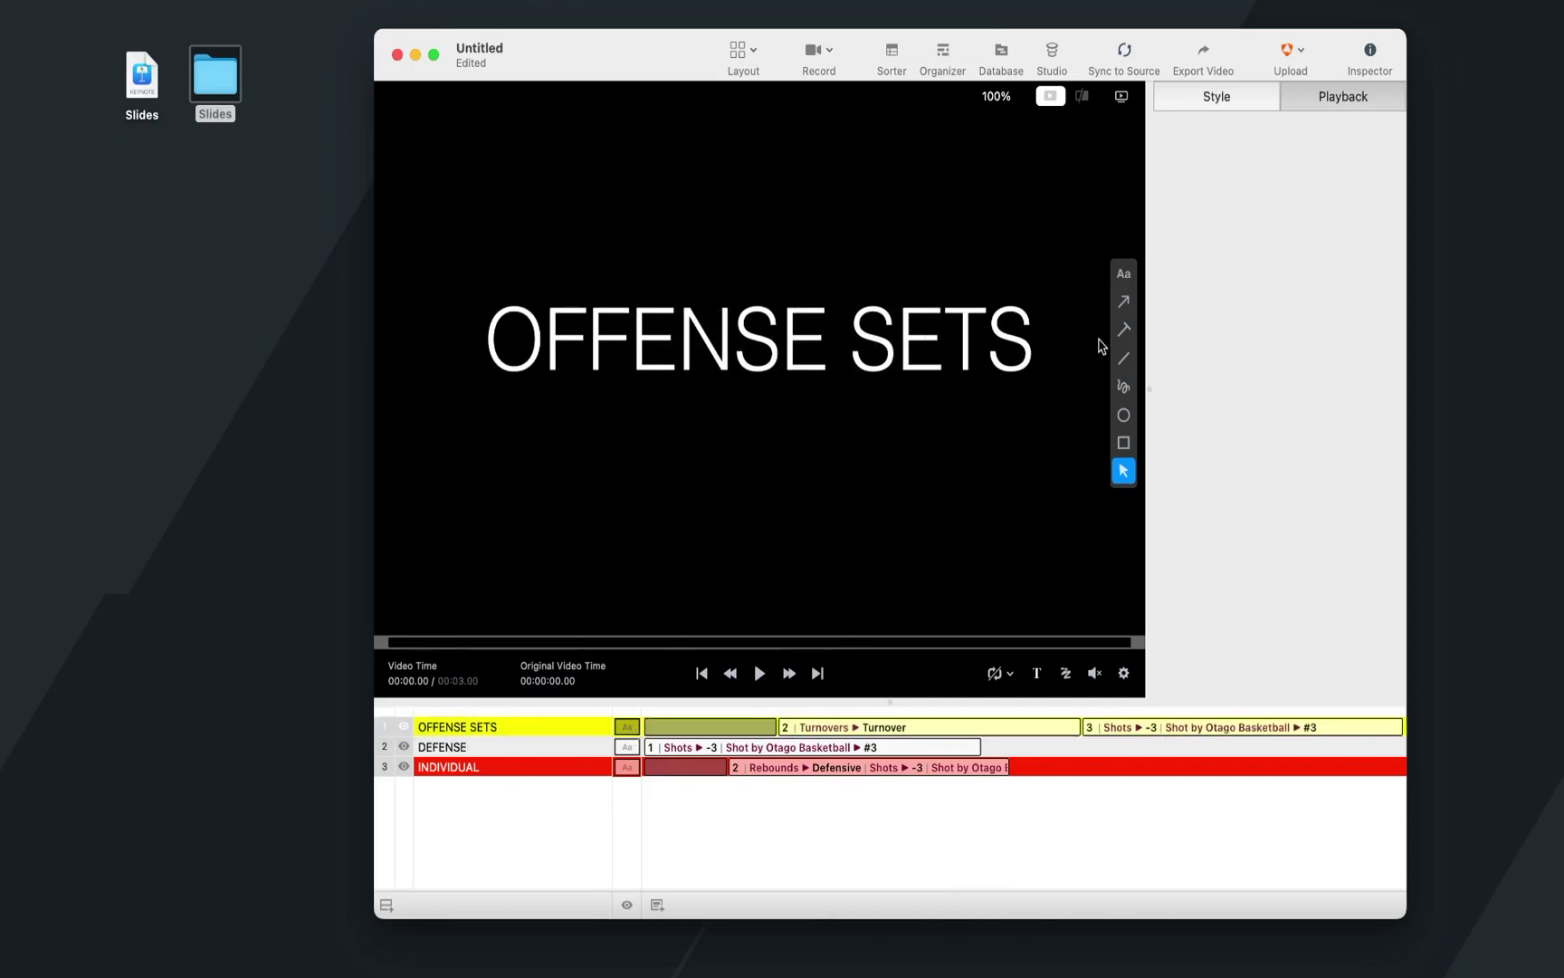
pyautogui.click(1243, 97)
pyautogui.click(1199, 169)
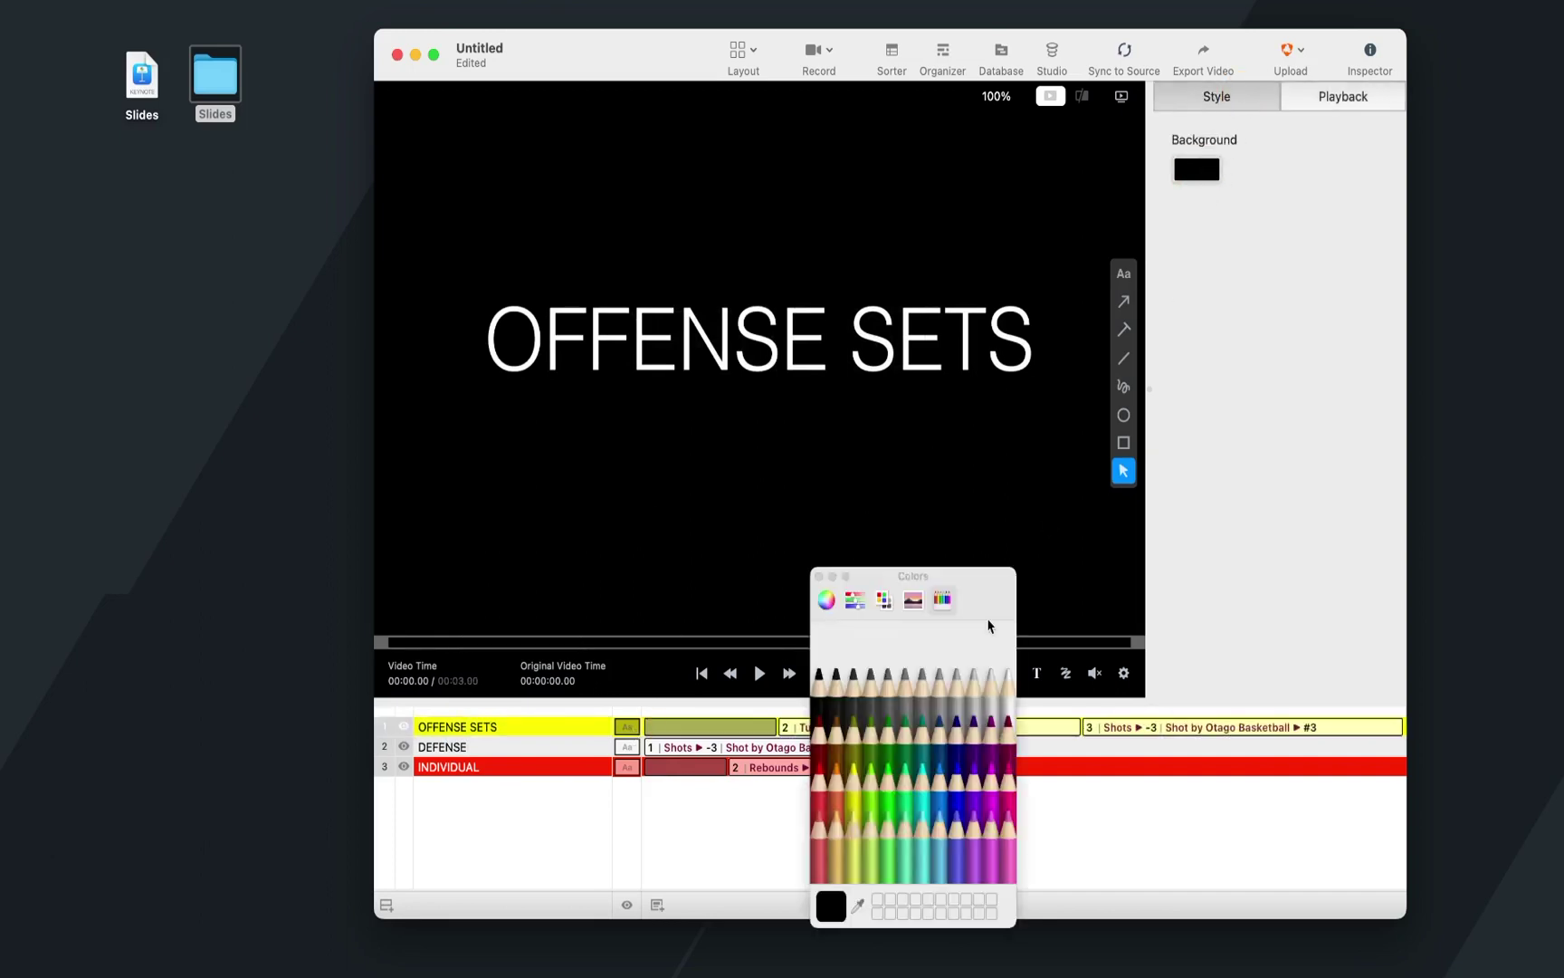
pyautogui.click(835, 786)
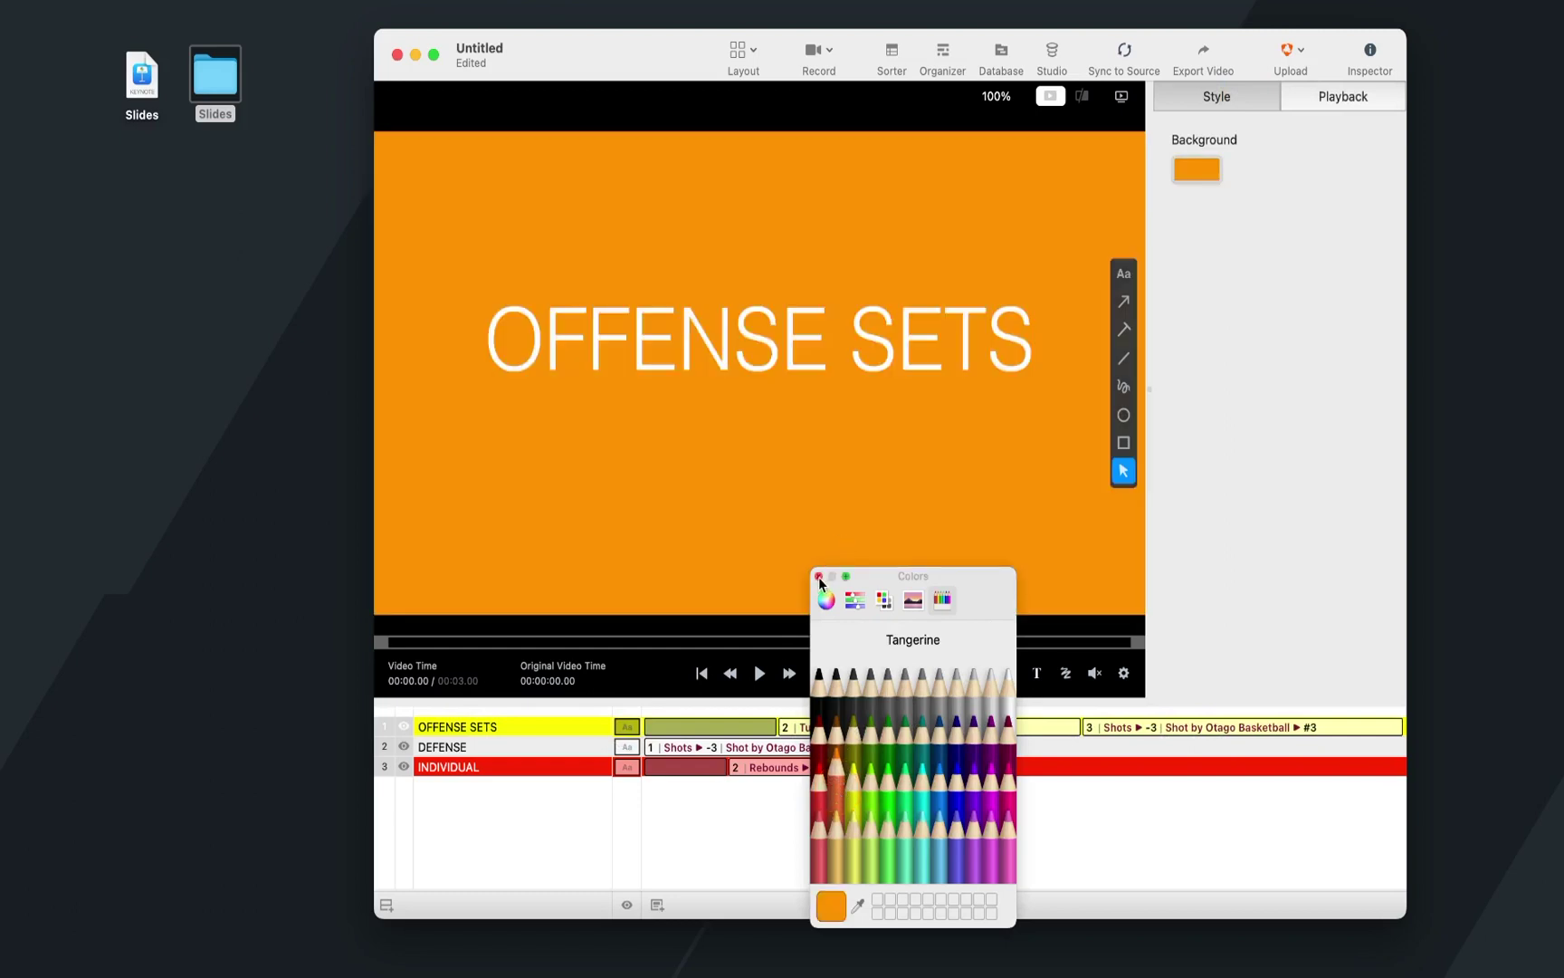
pyautogui.click(819, 577)
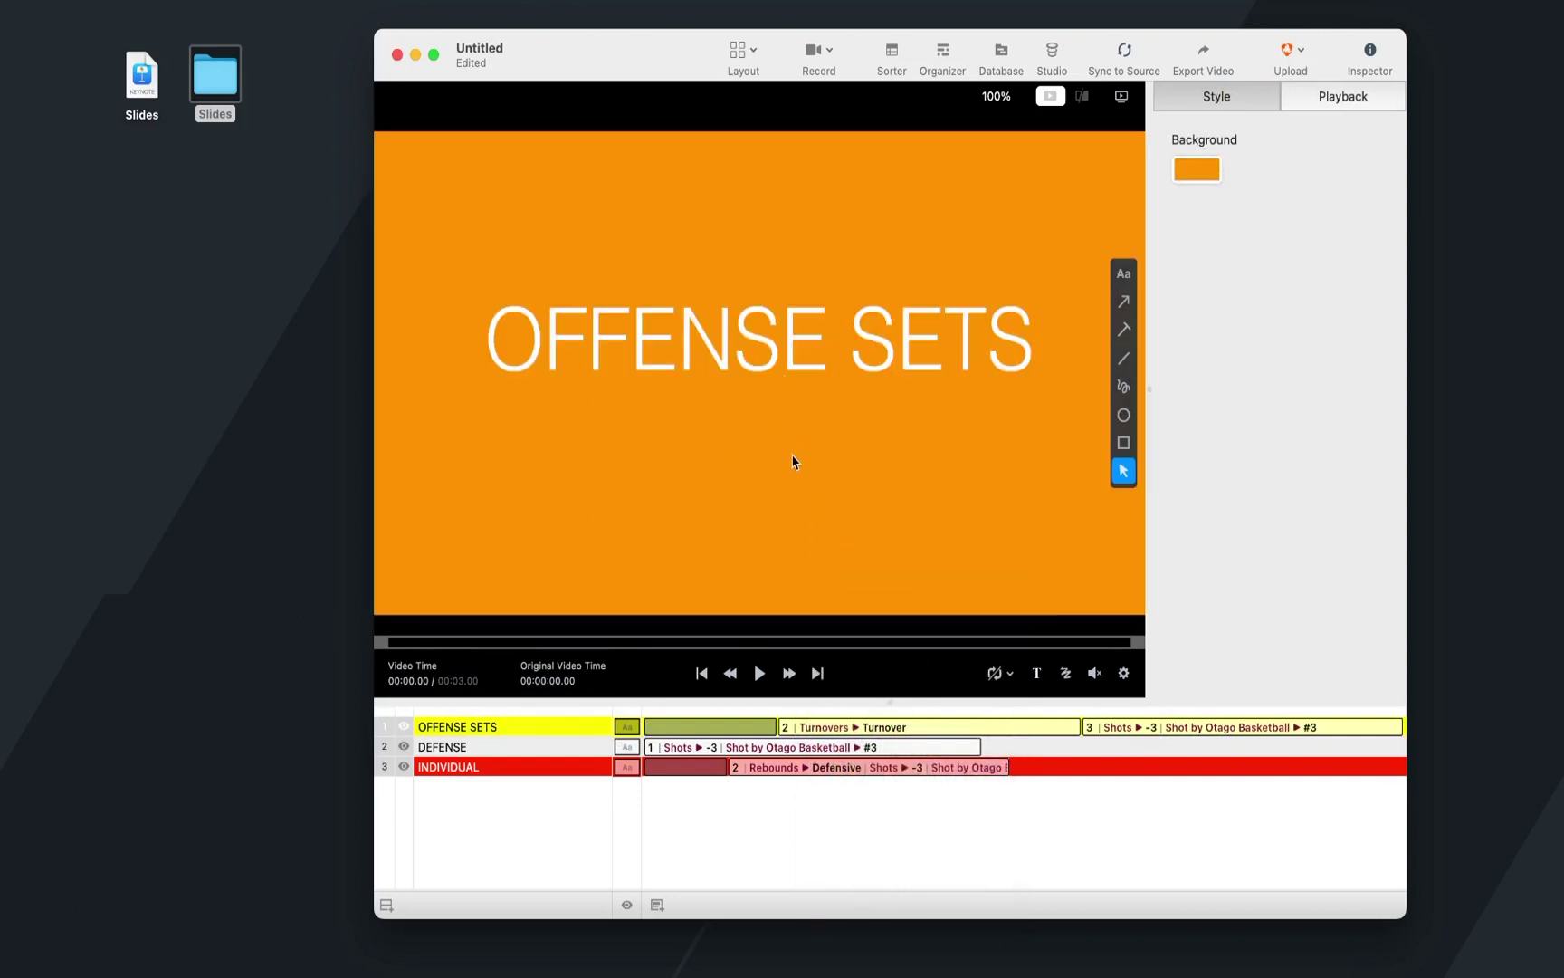
pyautogui.click(677, 733)
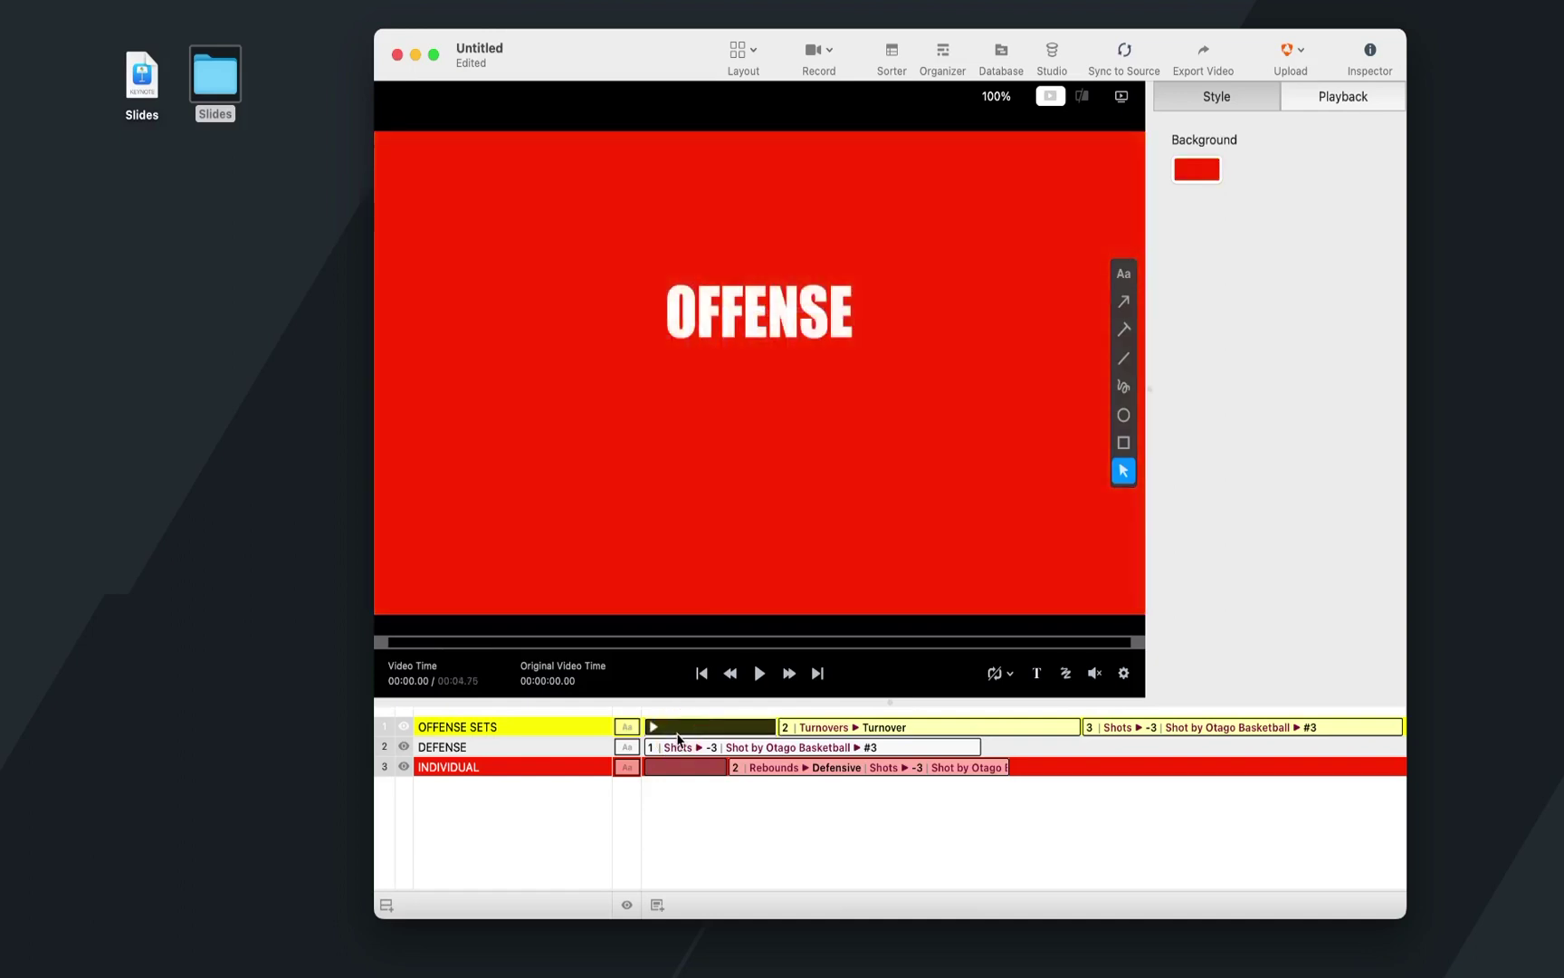
pyautogui.click(627, 728)
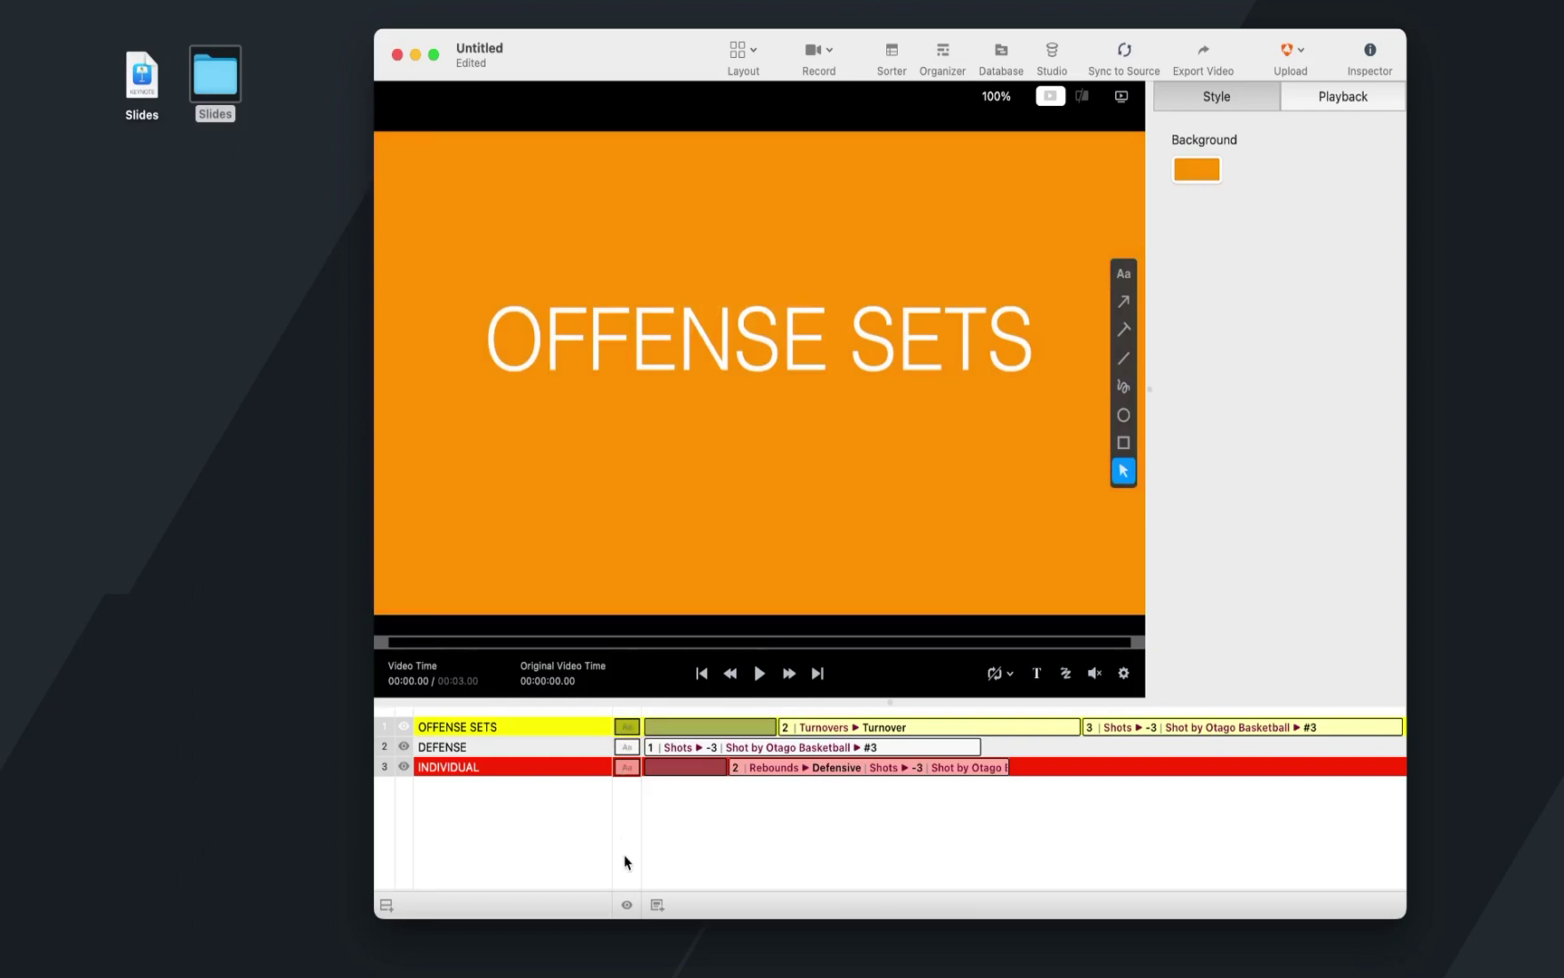
pyautogui.click(626, 905)
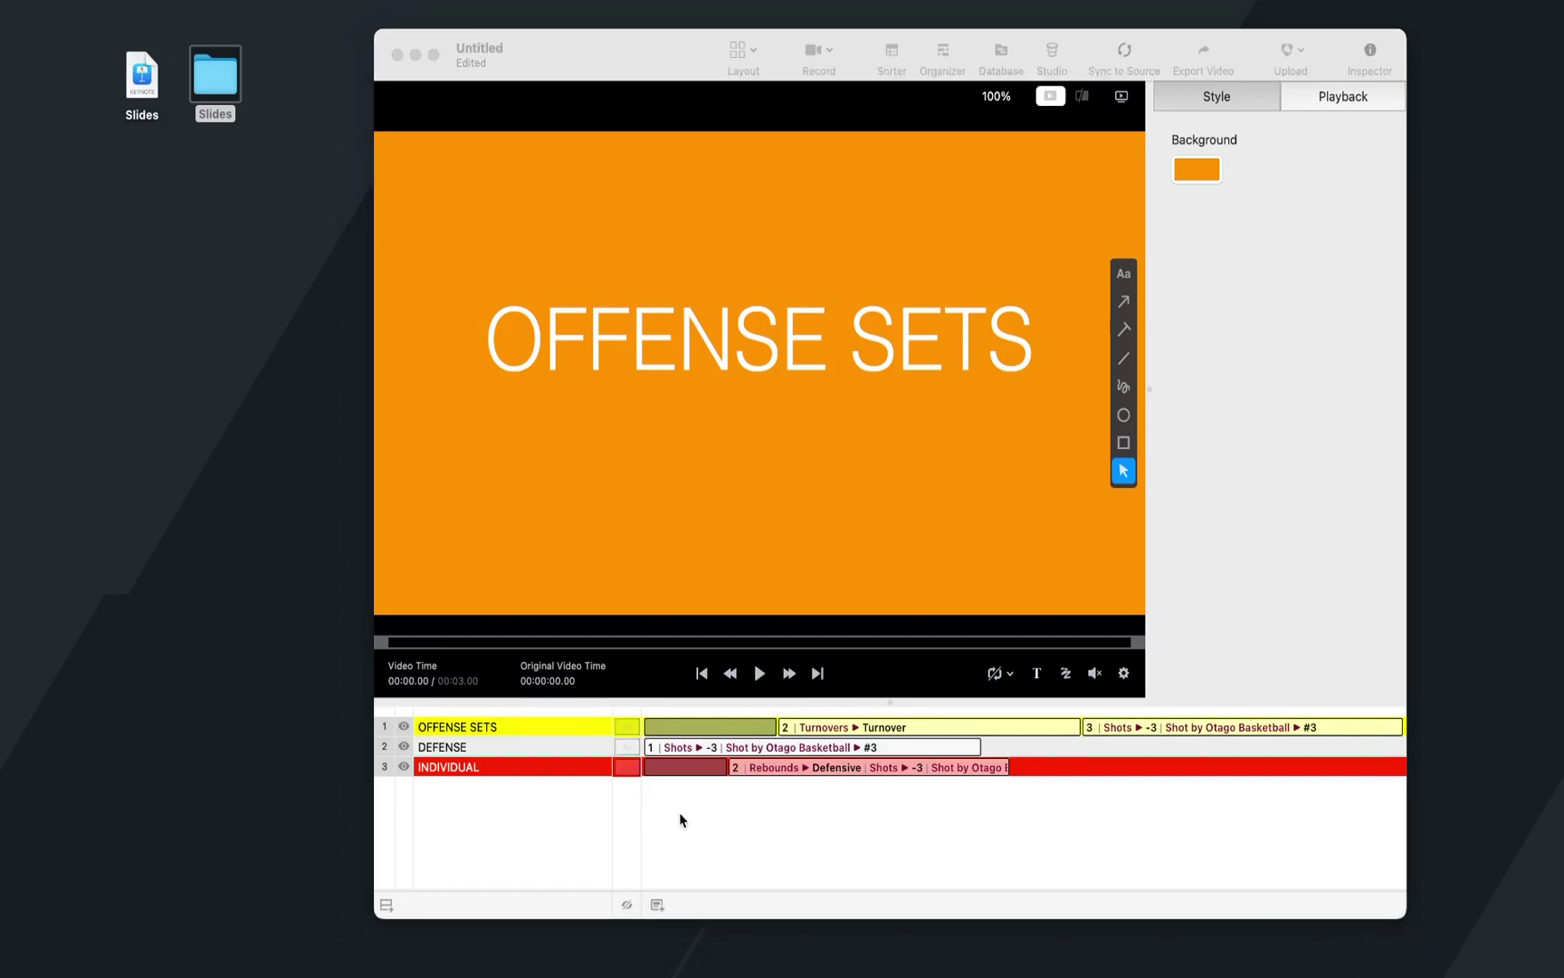
# On clip 2 of OFFENSE SETS, draw a red dashed arrow from the left player to a teammate
pyautogui.click(823, 729)
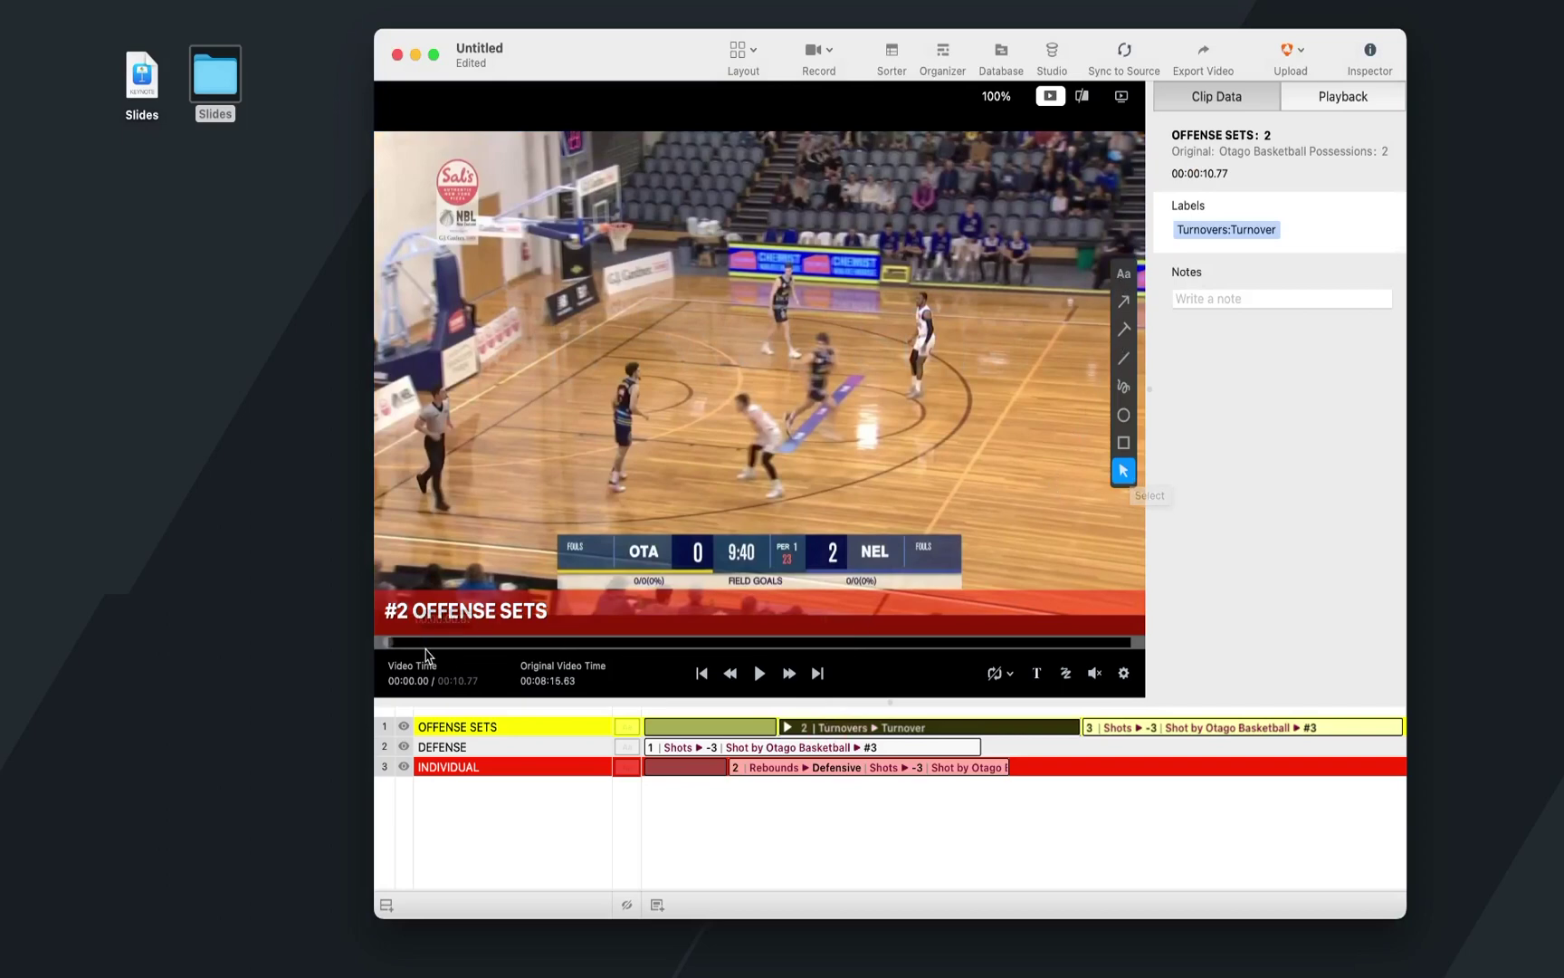
pyautogui.moveTo(397, 642)
pyautogui.mouseDown()
pyautogui.moveTo(988, 652)
pyautogui.moveTo(953, 650)
pyautogui.mouseUp()
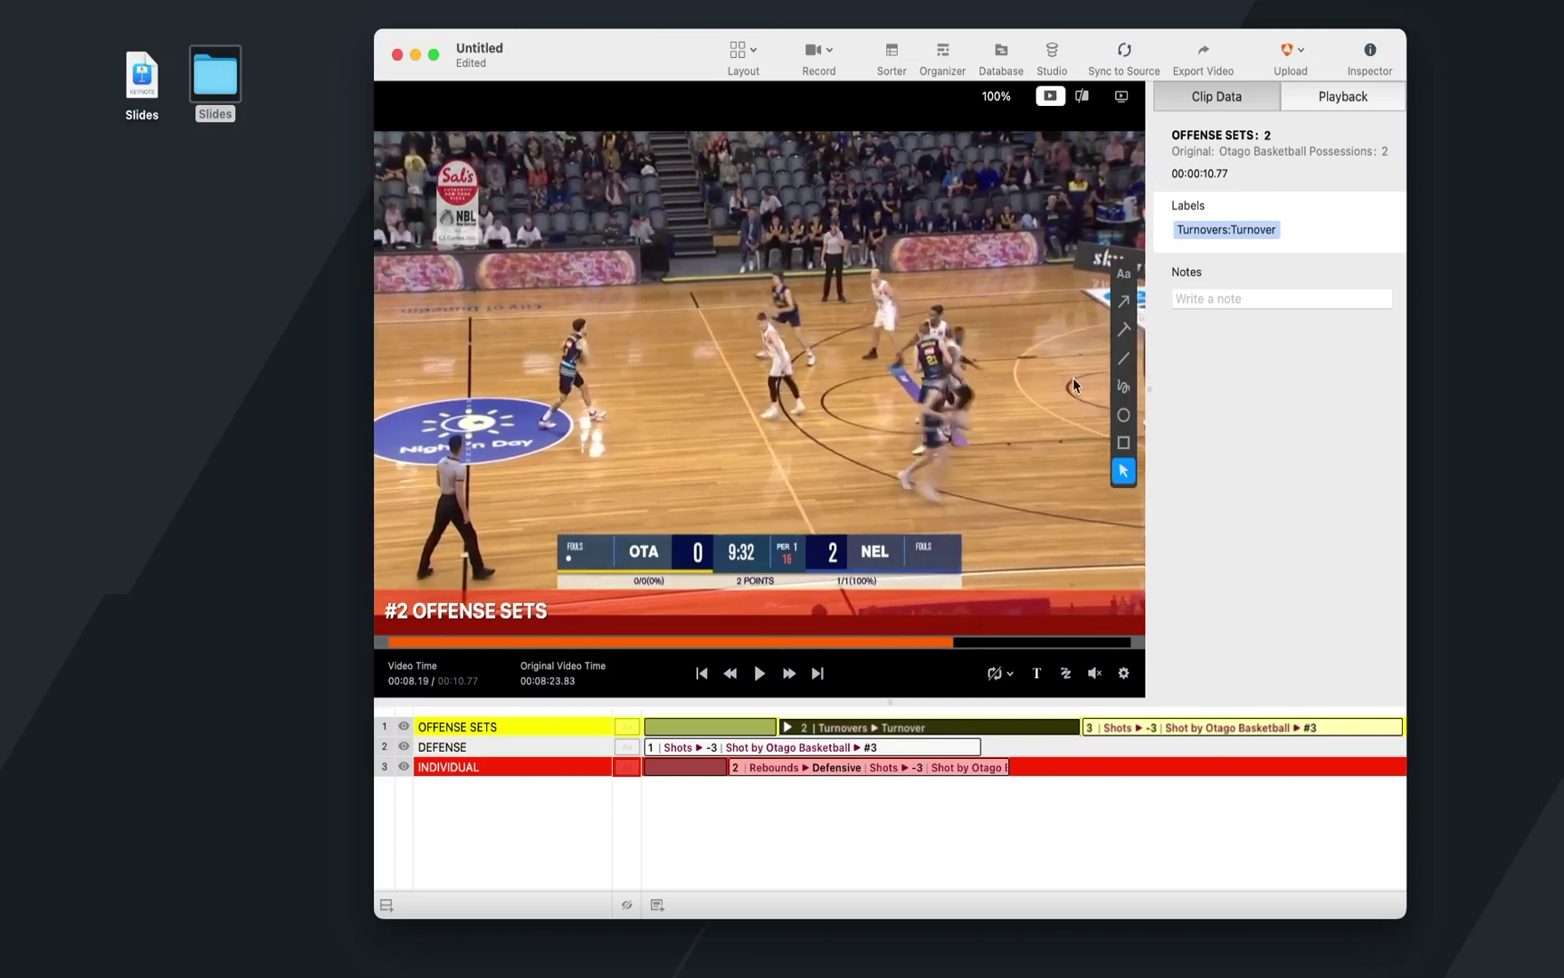
pyautogui.click(1122, 304)
pyautogui.moveTo(585, 351); pyautogui.dragTo(776, 298)
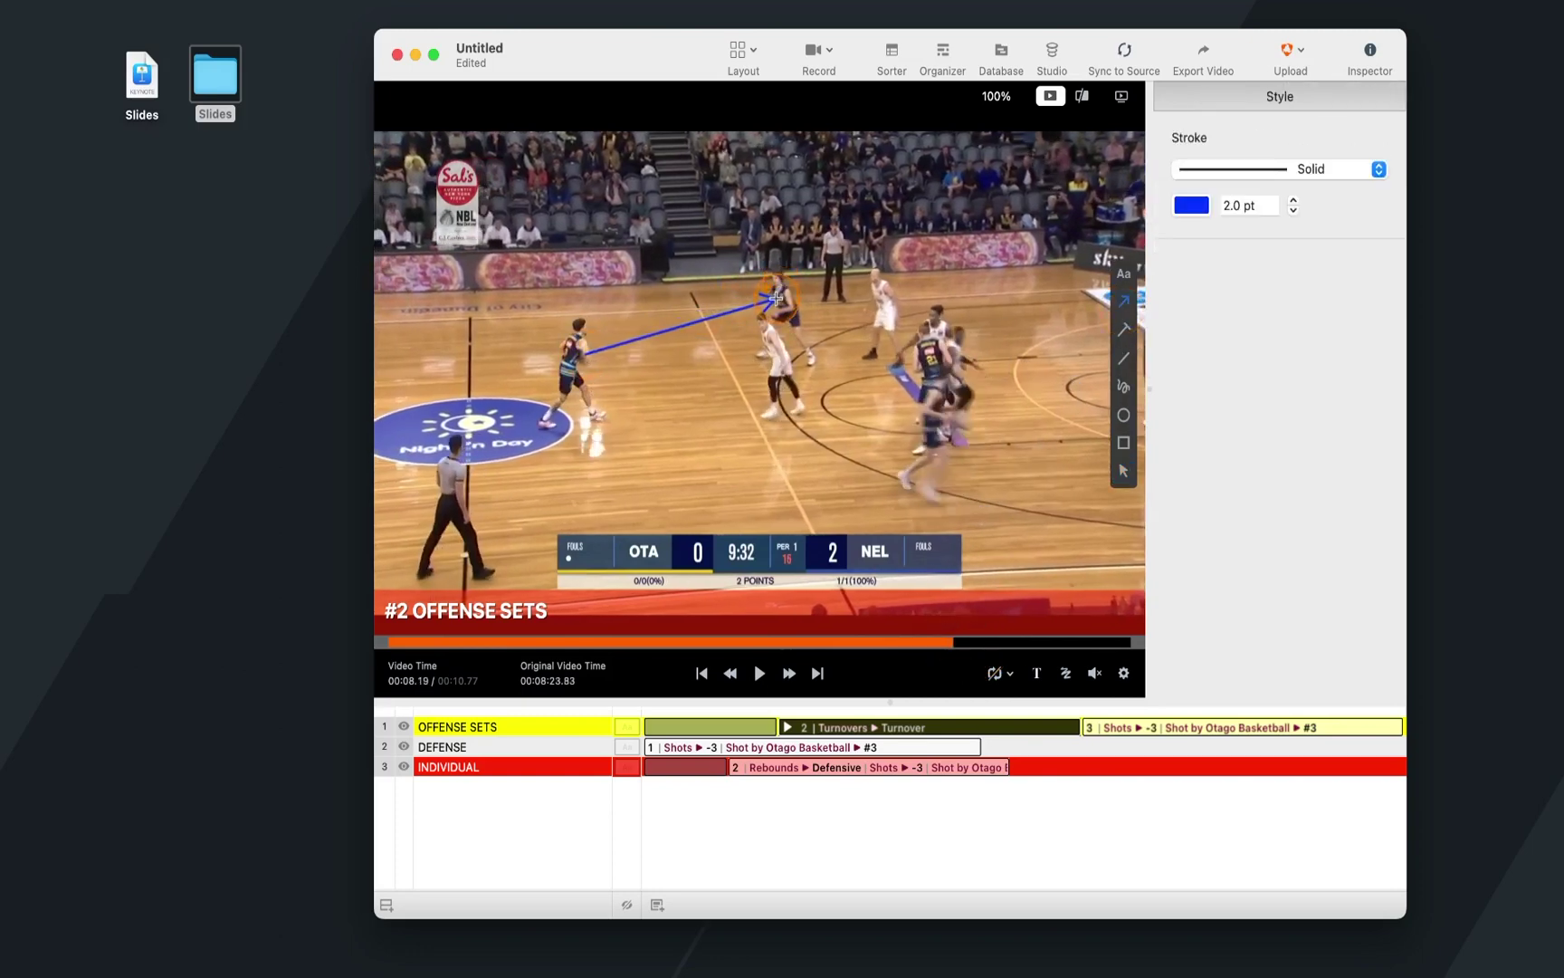
pyautogui.click(1272, 172)
pyautogui.click(1269, 193)
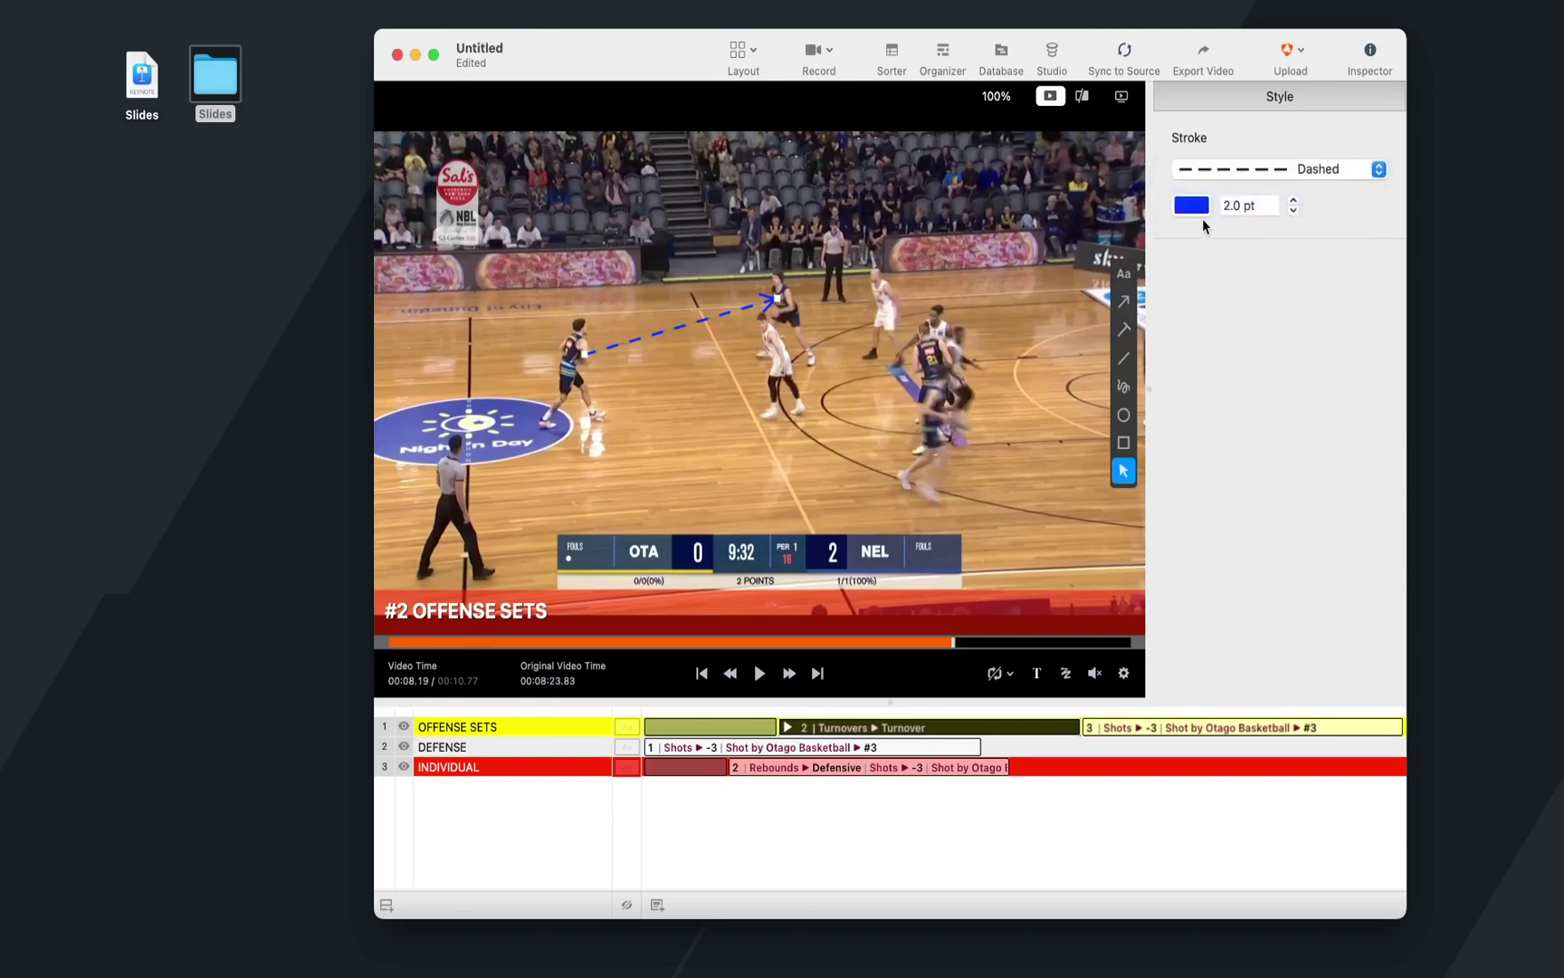
pyautogui.click(1193, 205)
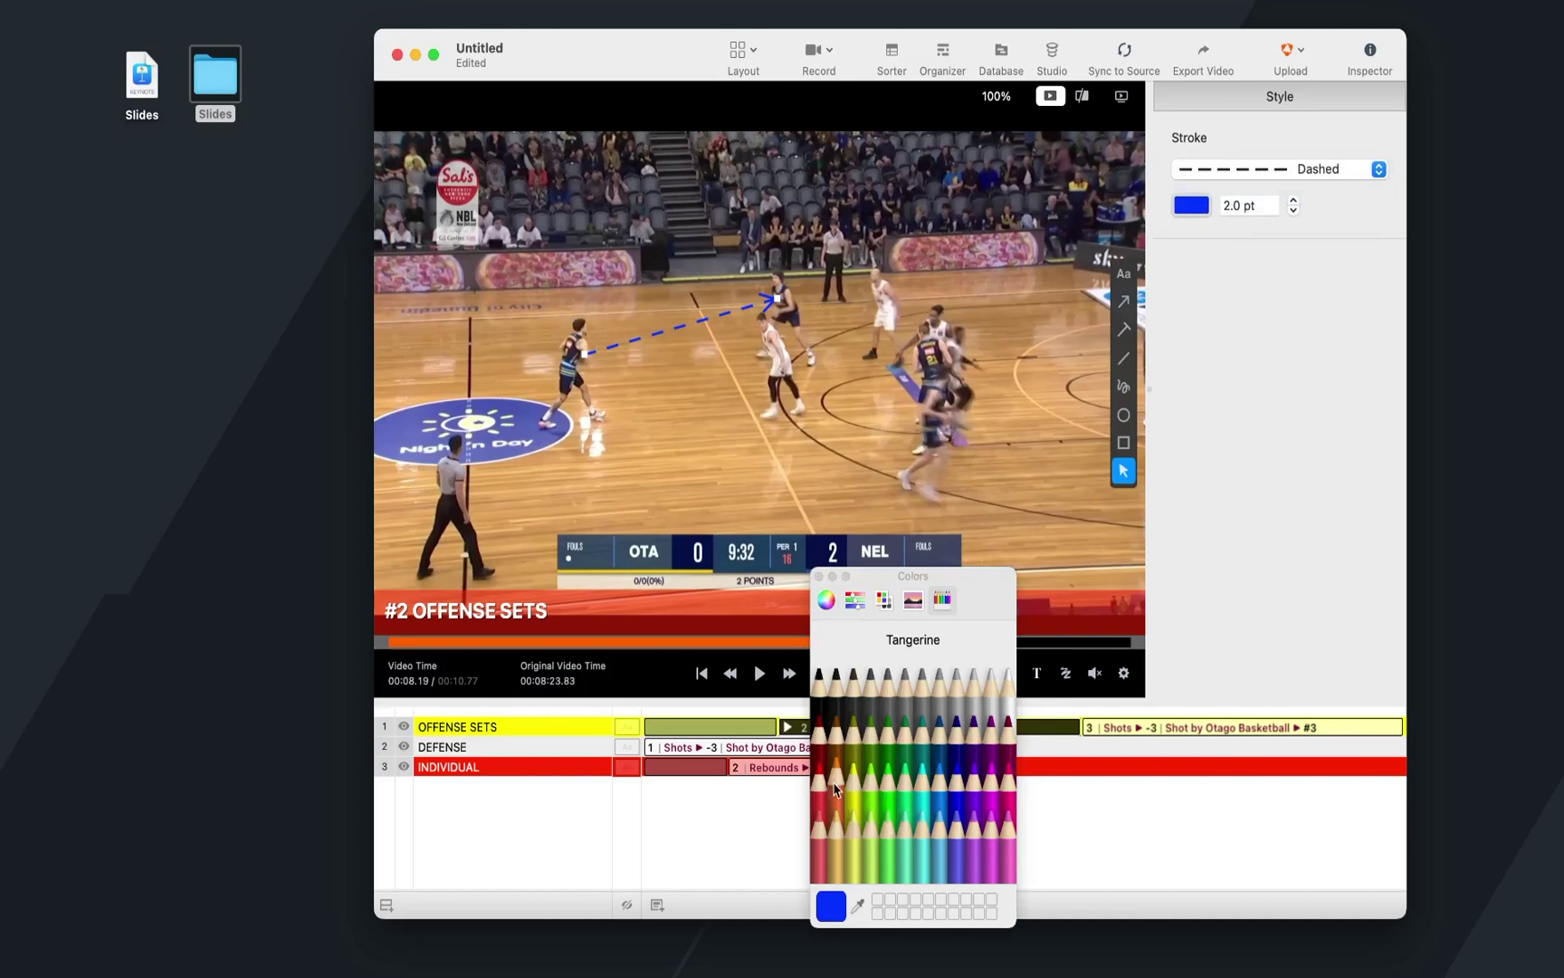
pyautogui.click(821, 780)
pyautogui.click(819, 577)
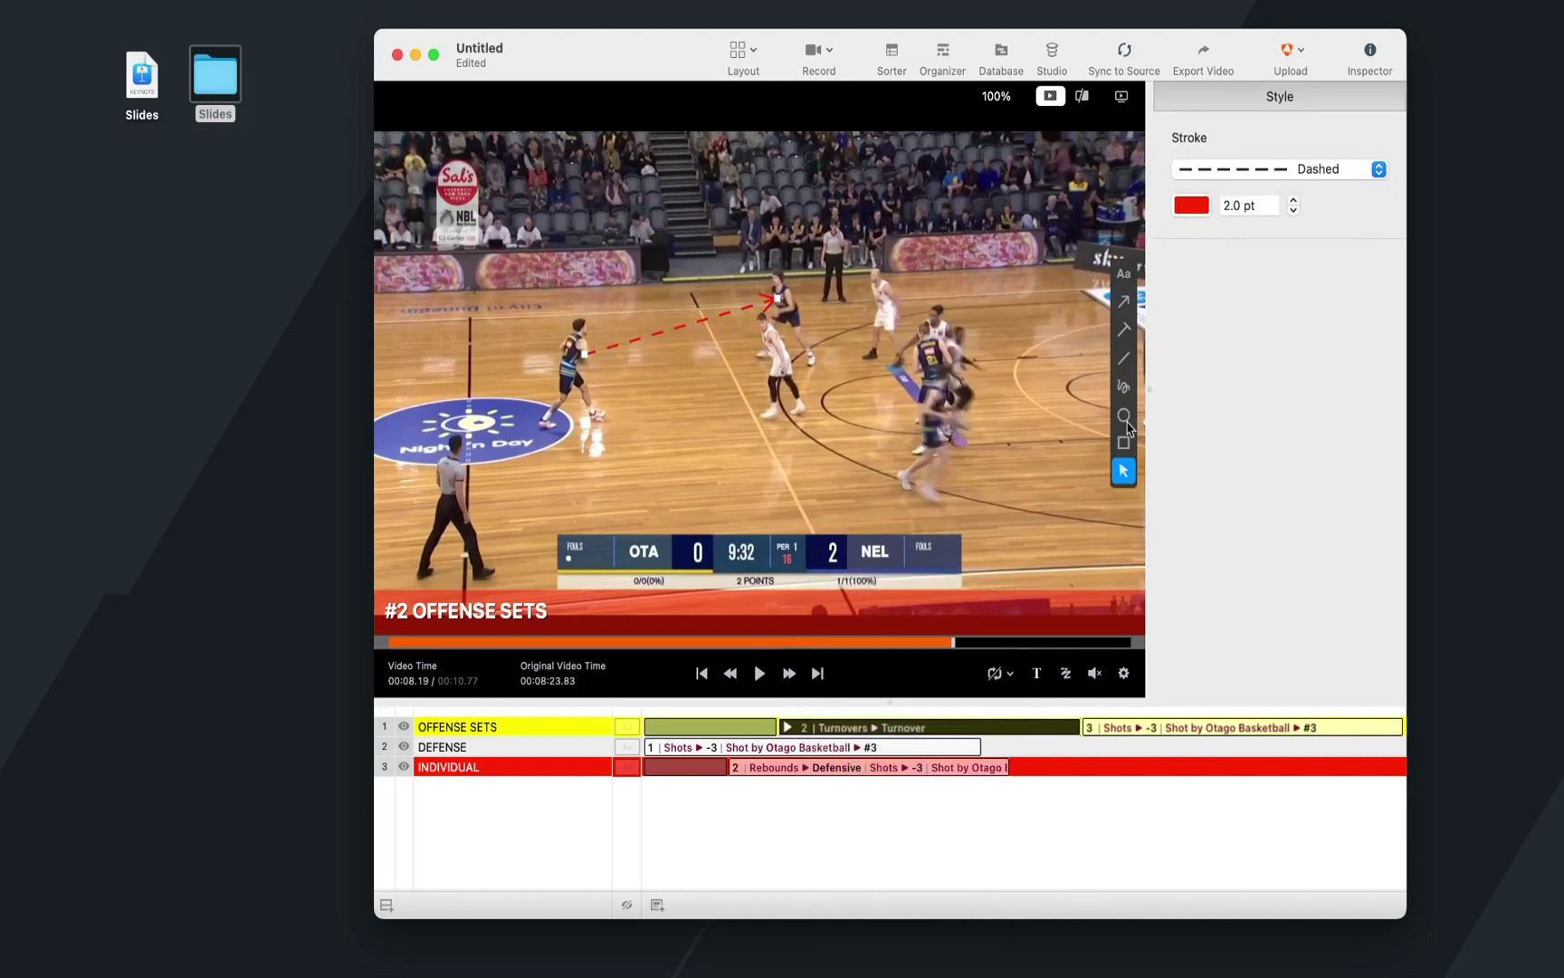
# Draw a box around the right-side players and a looping freehand path across the court
pyautogui.click(1123, 441)
pyautogui.moveTo(867, 308); pyautogui.dragTo(996, 464)
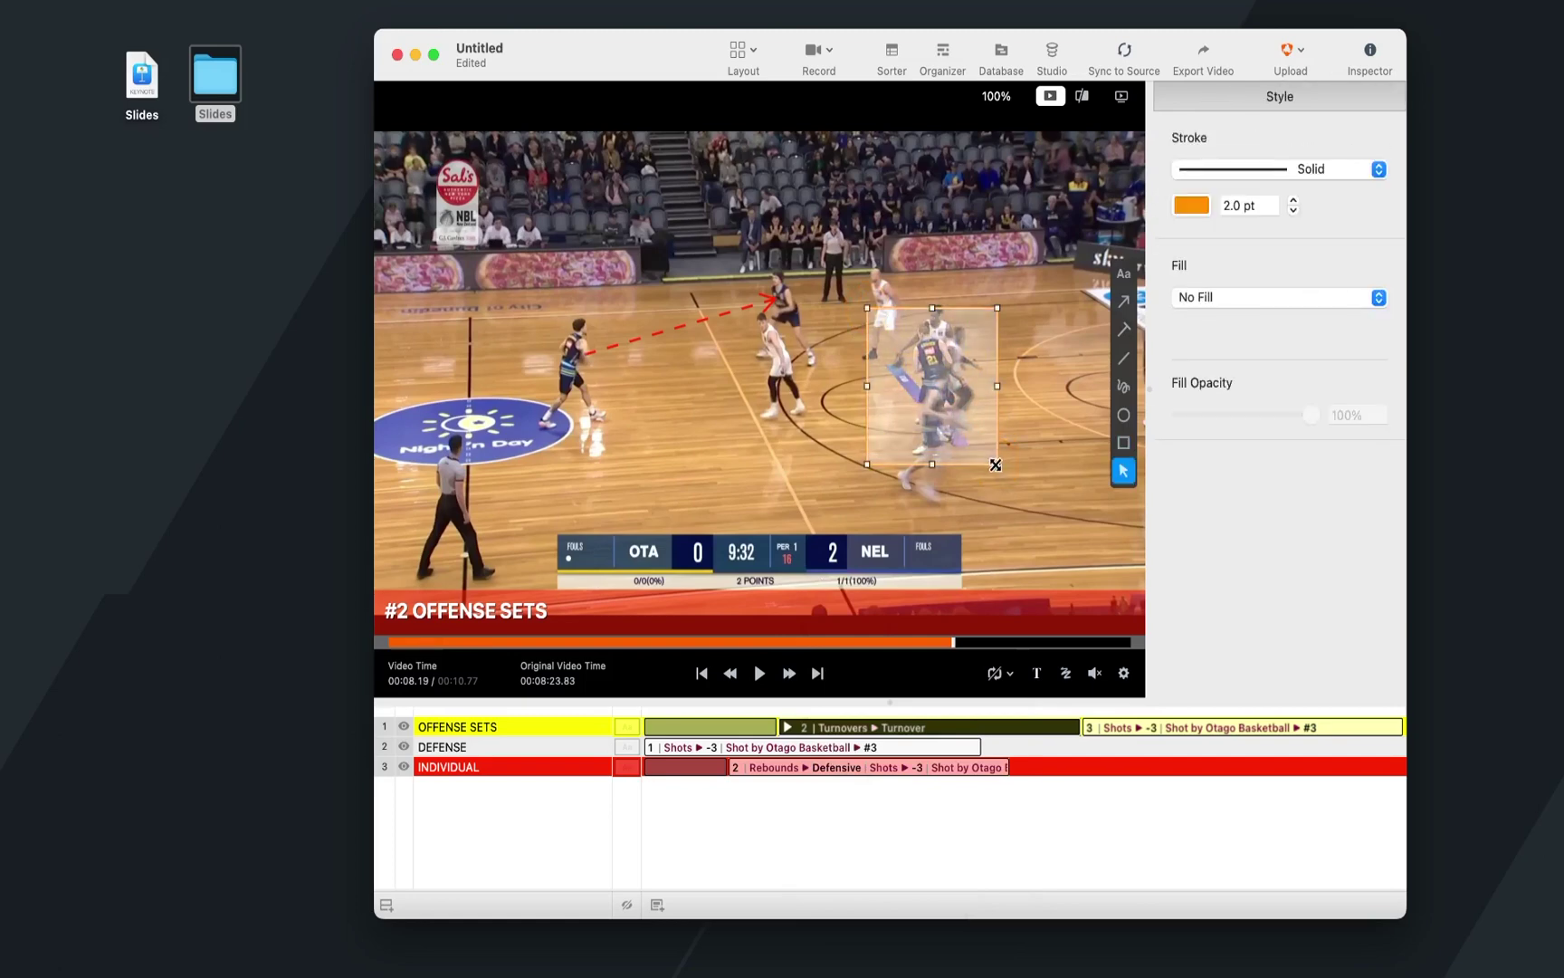
pyautogui.click(1123, 387)
pyautogui.moveTo(985, 252)
pyautogui.mouseDown()
pyautogui.moveTo(918, 235)
pyautogui.moveTo(802, 352)
pyautogui.moveTo(755, 457)
pyautogui.moveTo(672, 360)
pyautogui.moveTo(753, 394)
pyautogui.moveTo(674, 492)
pyautogui.moveTo(622, 430)
pyautogui.moveTo(758, 446)
pyautogui.mouseUp()
# Add a 'Hit the Elbow' text caption at the top of the video, widening its box to fit
pyautogui.click(1123, 272)
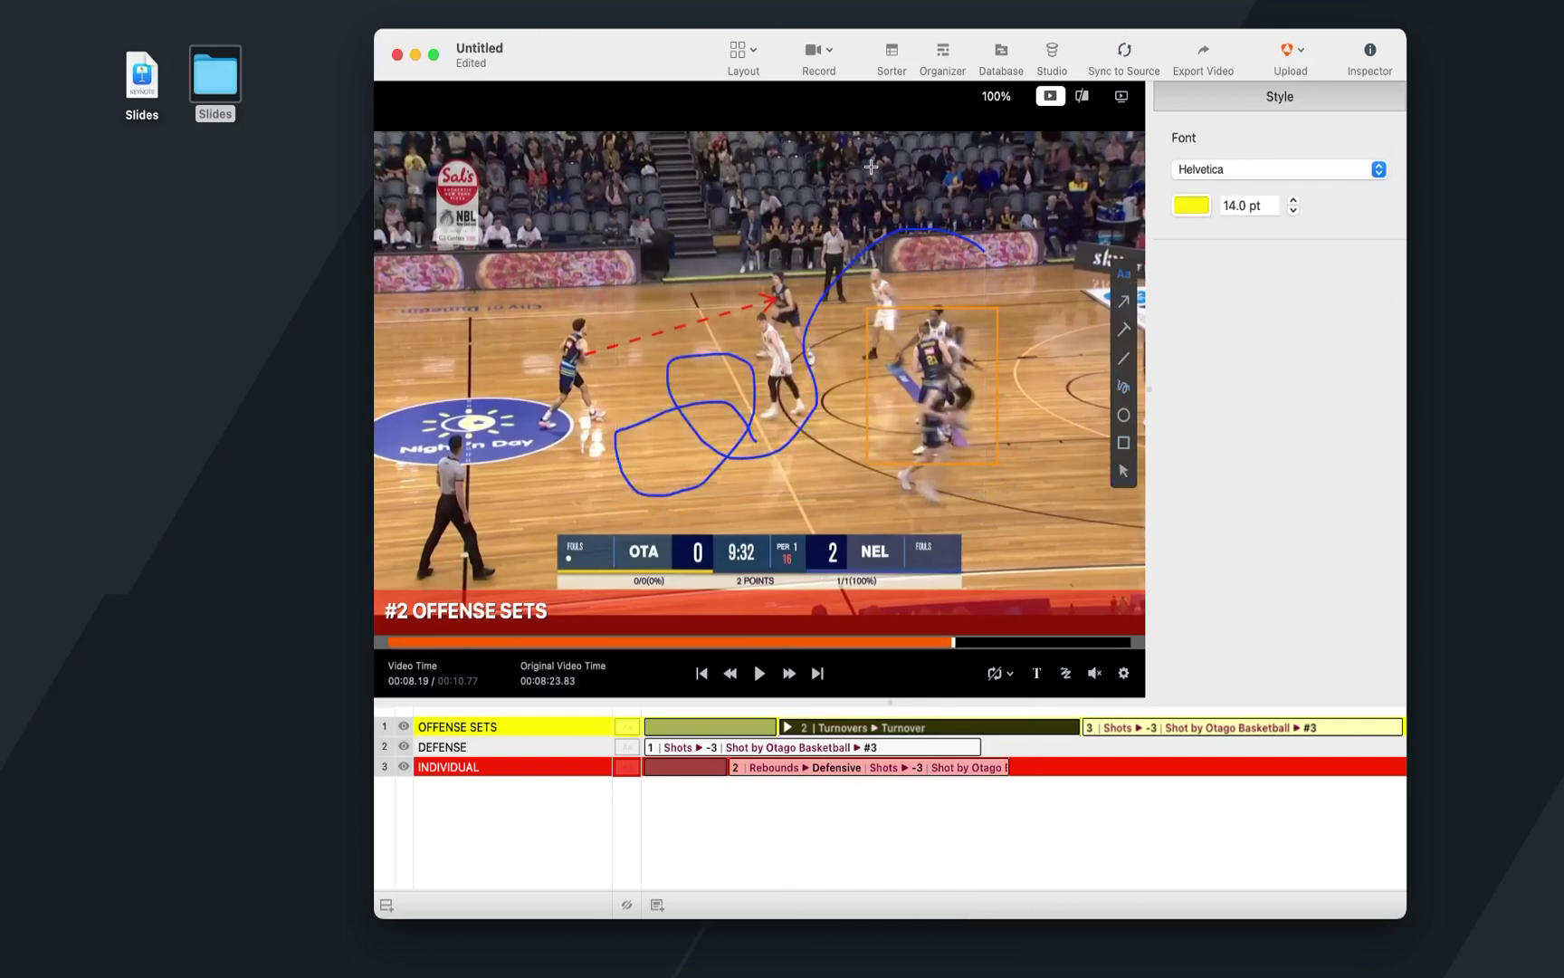
pyautogui.moveTo(871, 154); pyautogui.dragTo(1024, 206)
pyautogui.press('shift')
pyautogui.write('Hi')
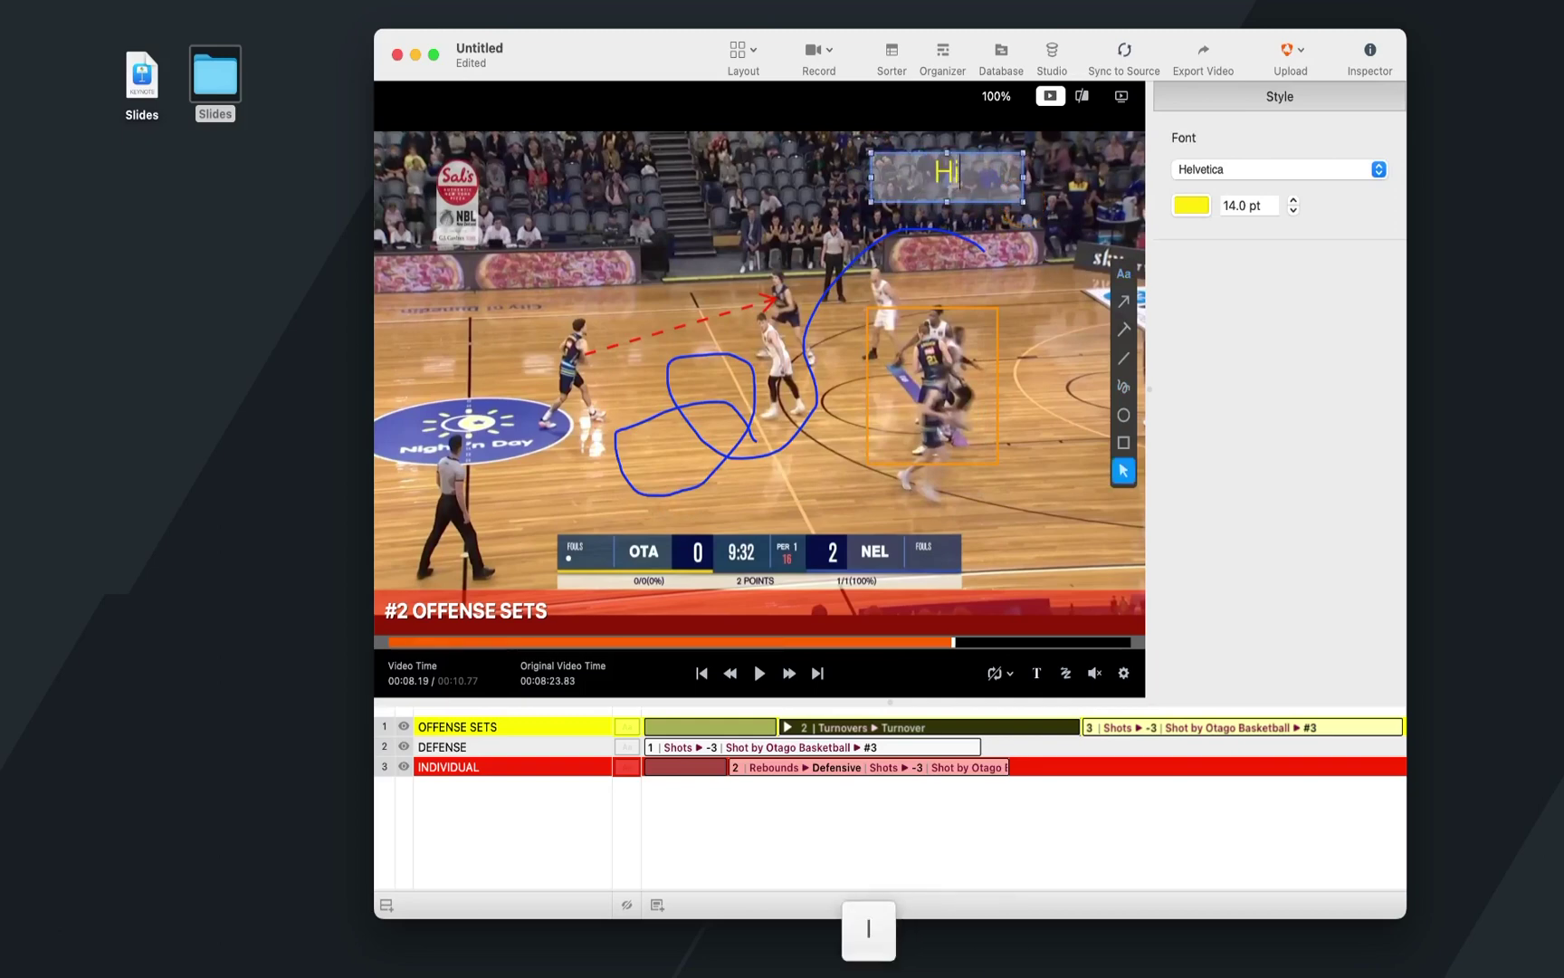
pyautogui.write('t the Elbow')
pyautogui.click(1031, 178)
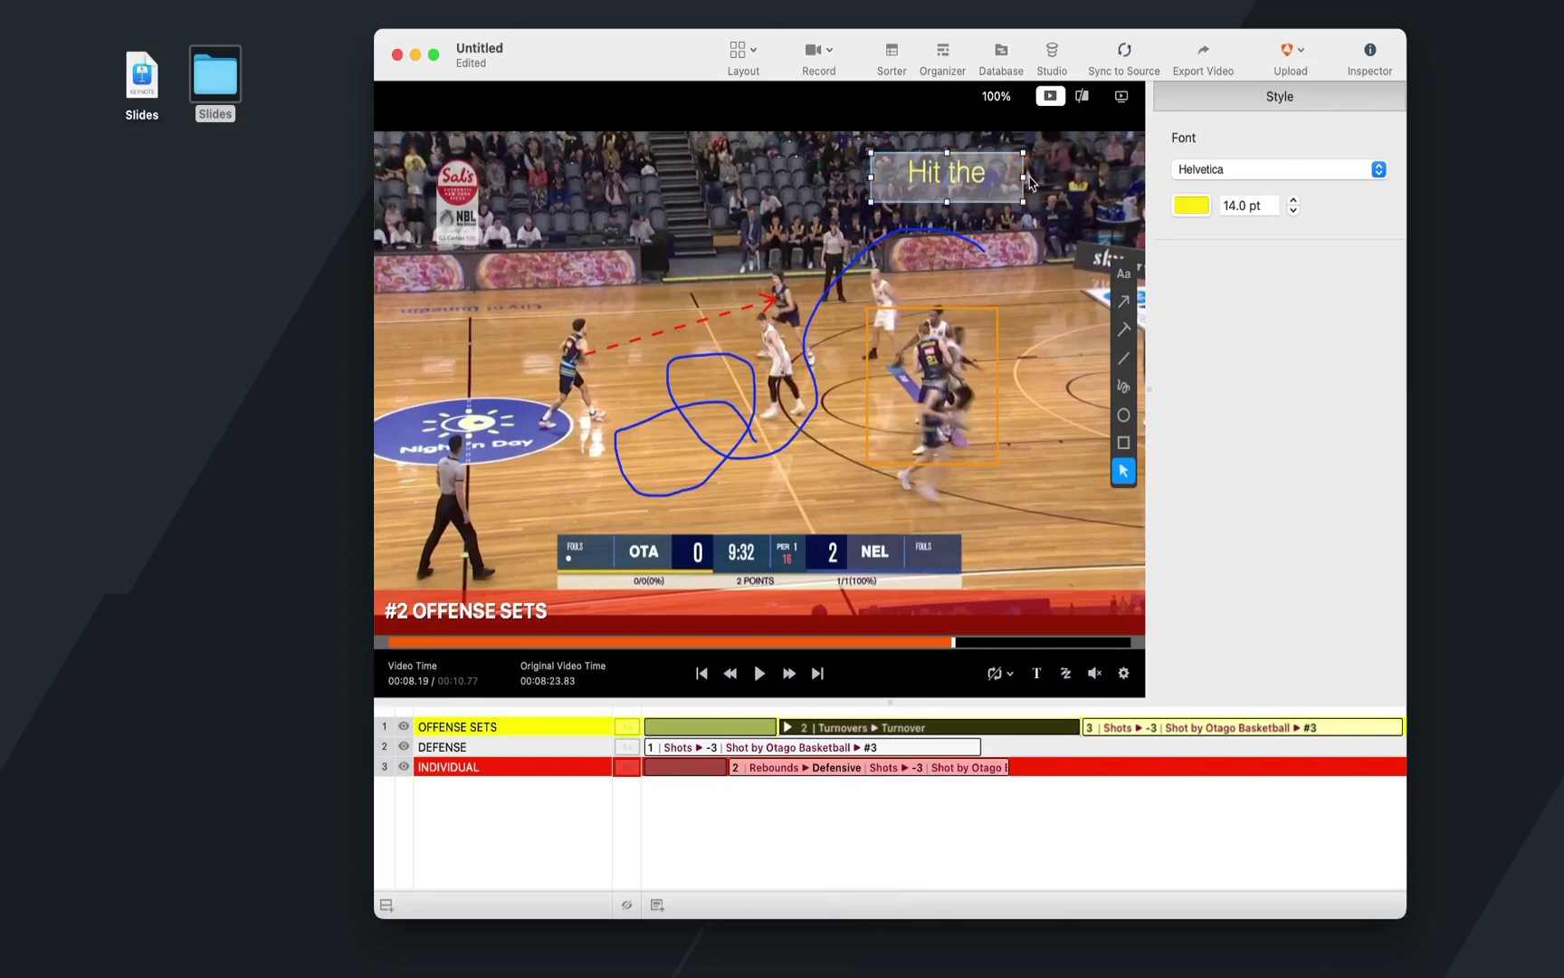
pyautogui.moveTo(1024, 177); pyautogui.dragTo(1060, 174)
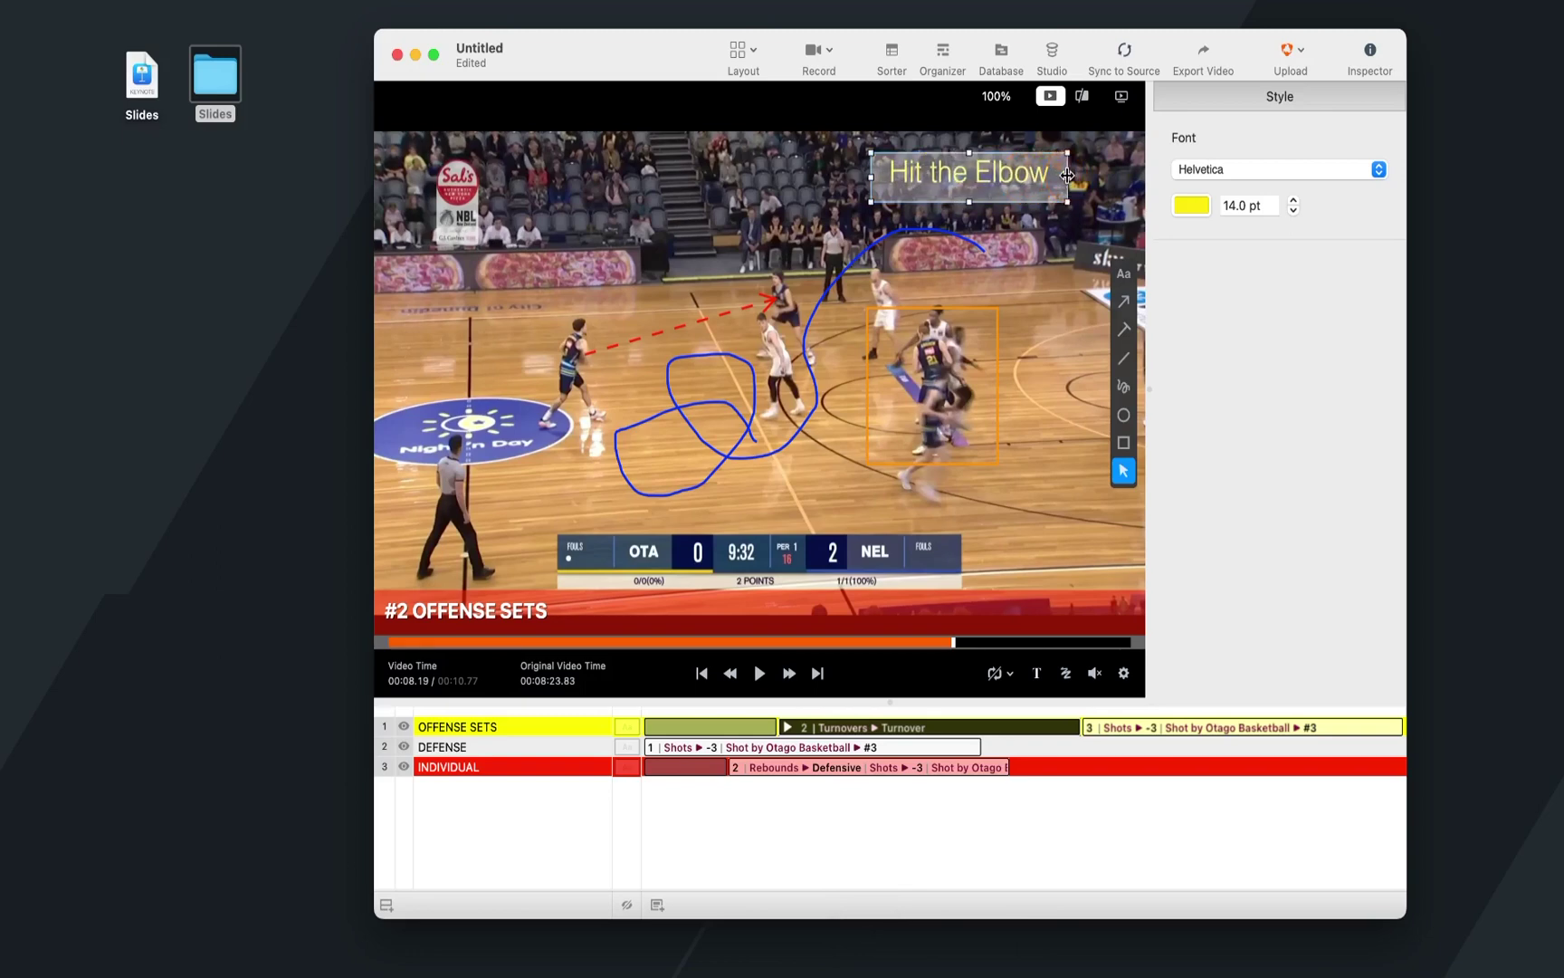
pyautogui.click(1056, 252)
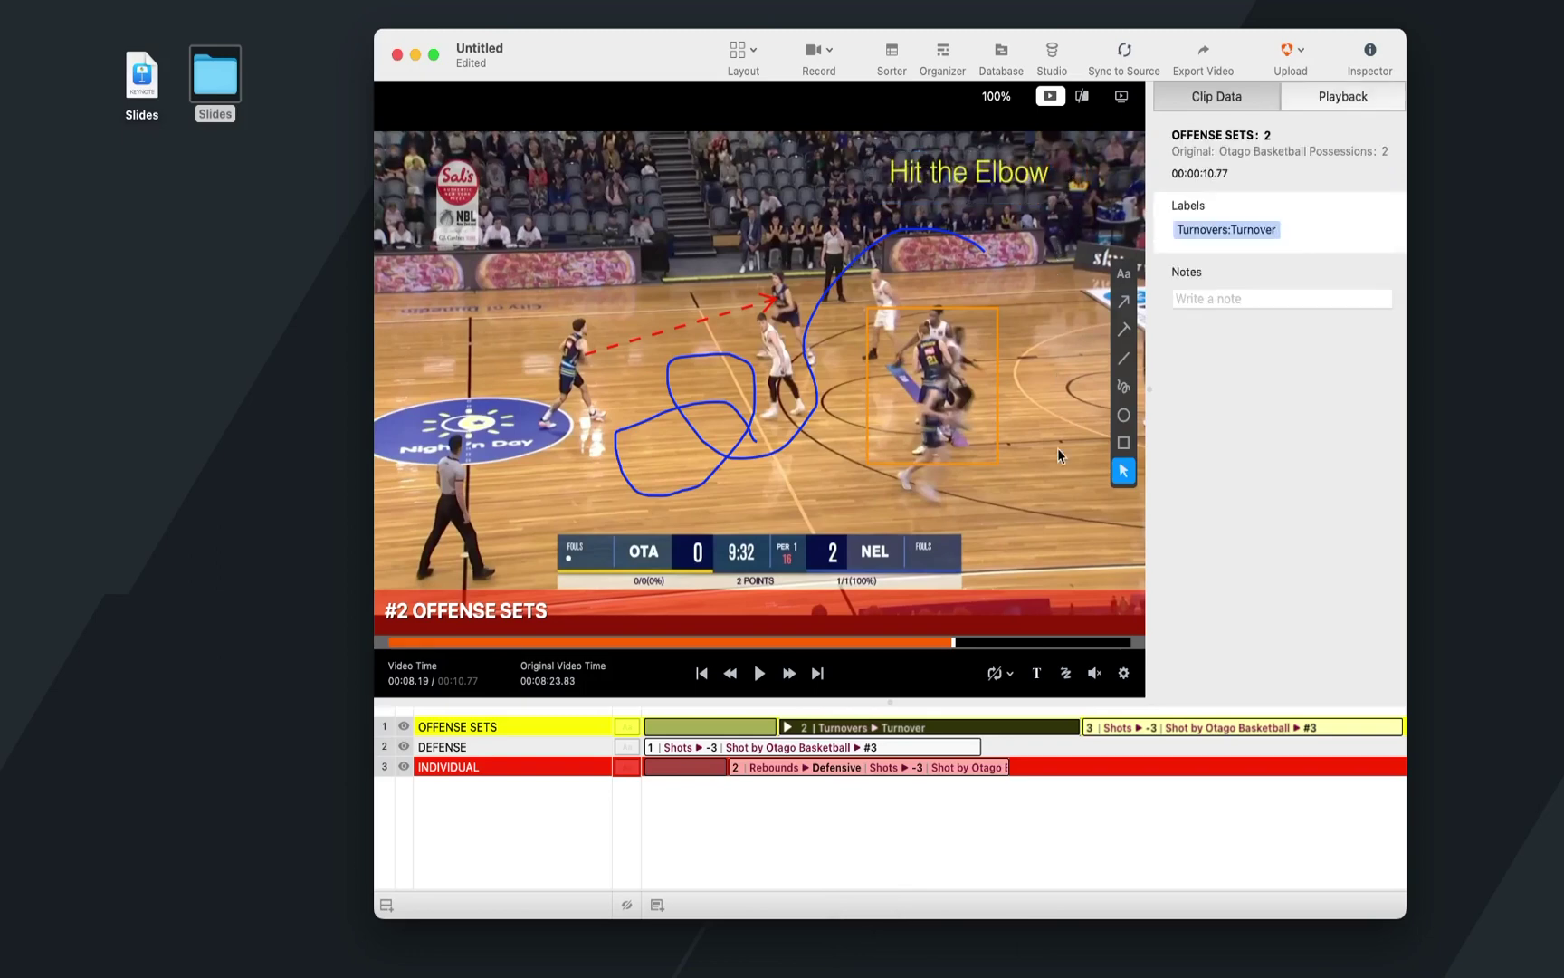
# Play back the annotated clip, then delete the orange box, blue freehand path and red dashed arrow
pyautogui.click(922, 643)
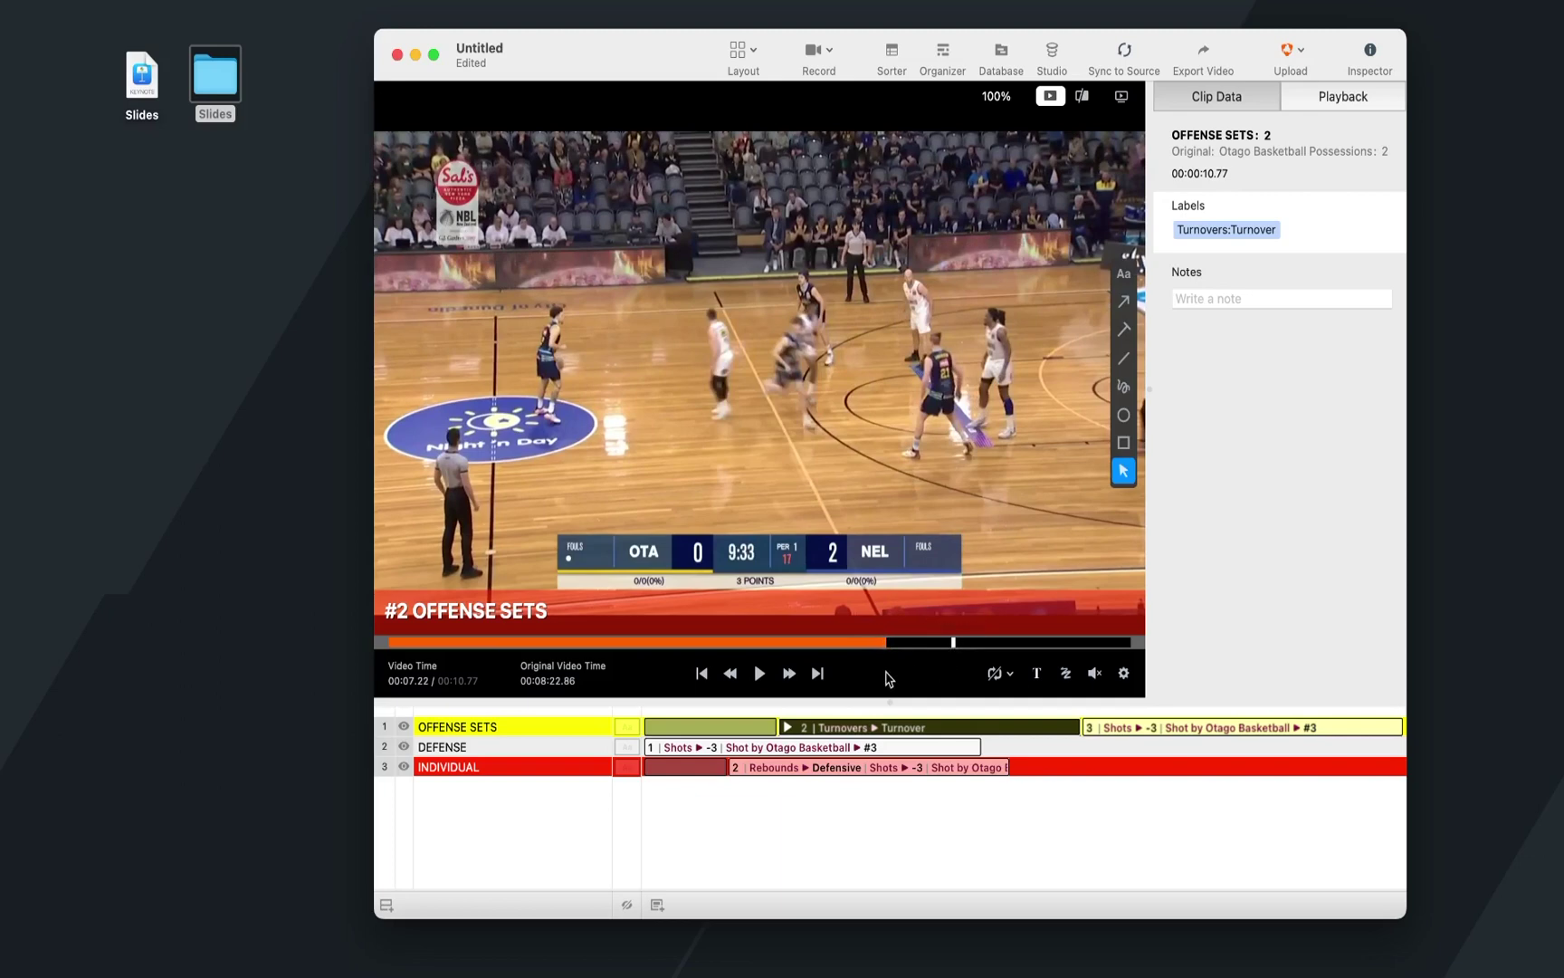
pyautogui.click(761, 677)
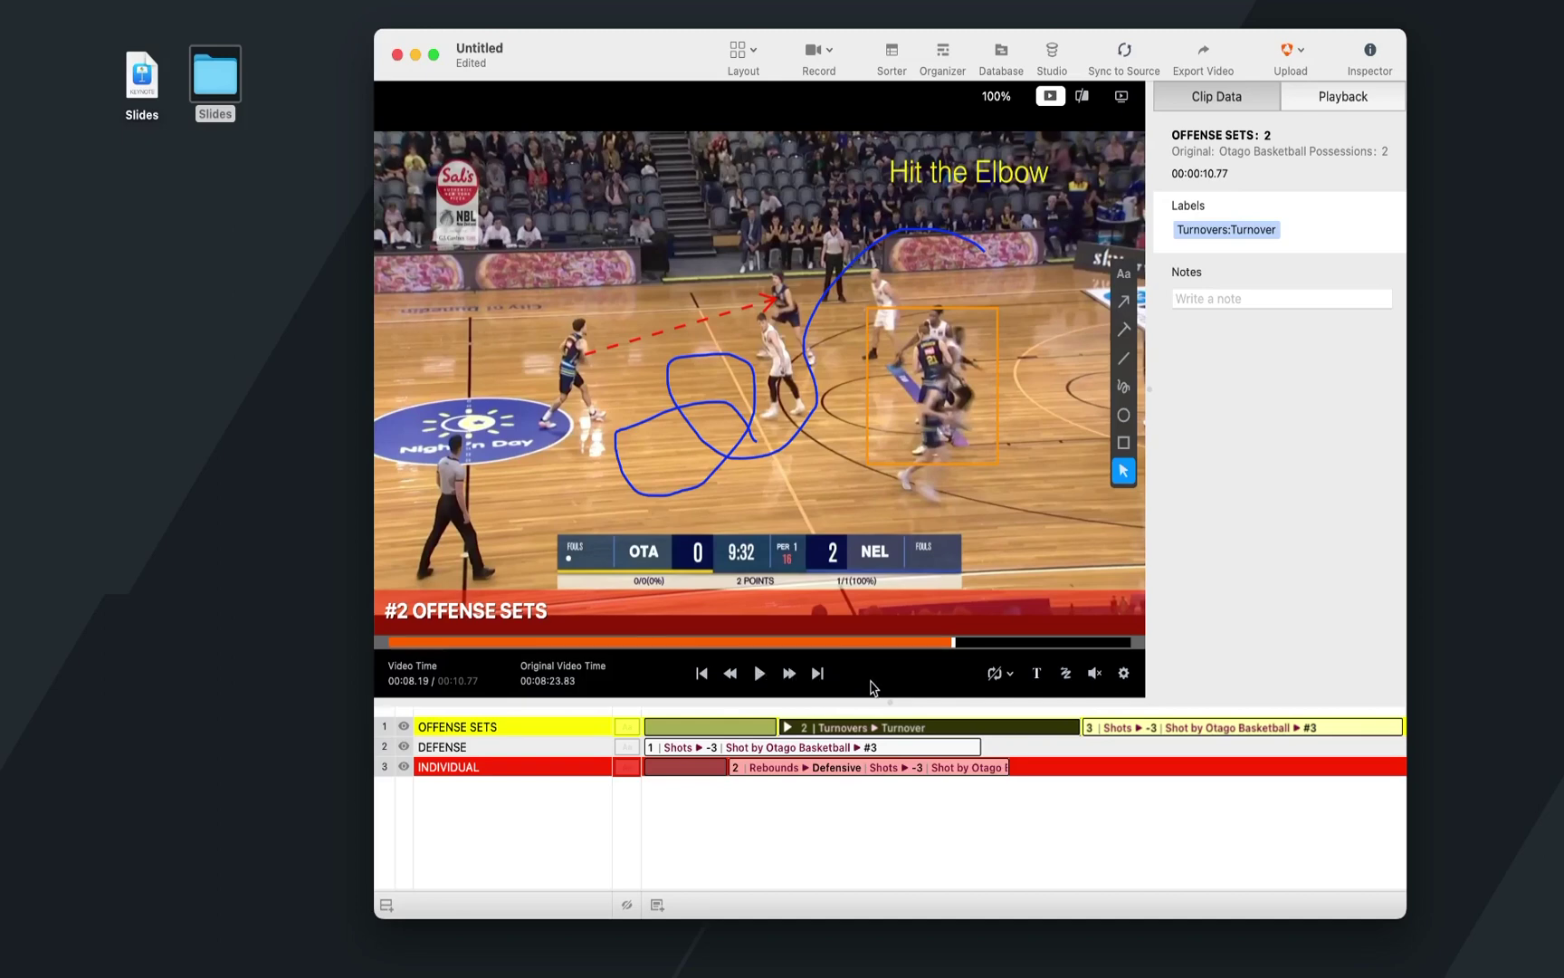
pyautogui.click(996, 344)
pyautogui.press('BackSpace')
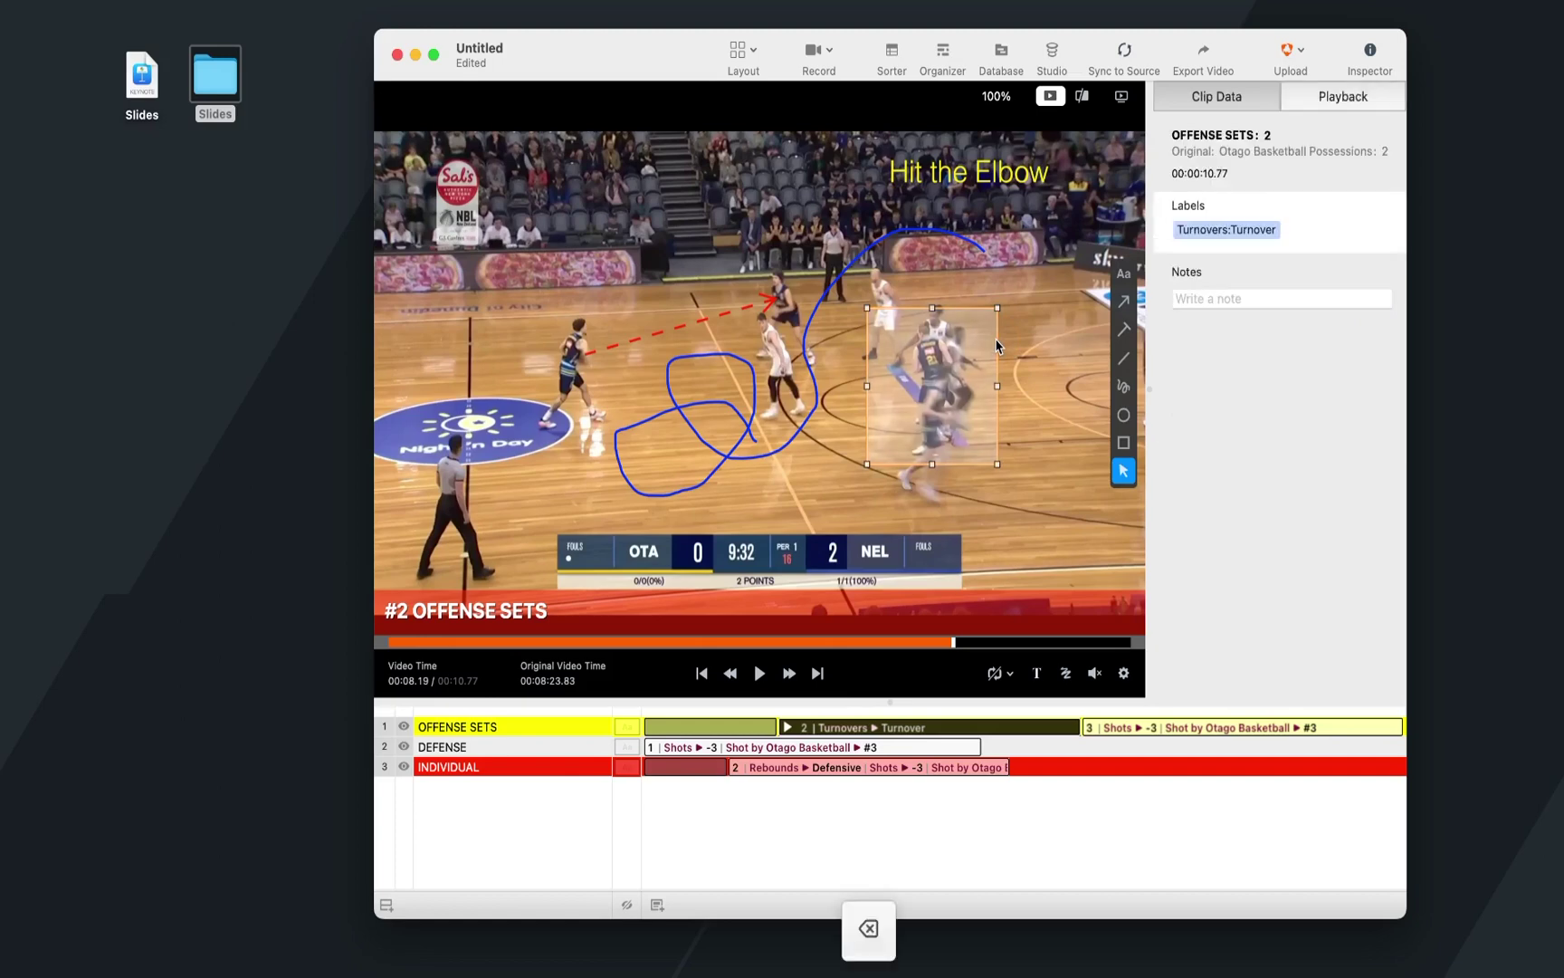
pyautogui.click(955, 170)
pyautogui.click(955, 171)
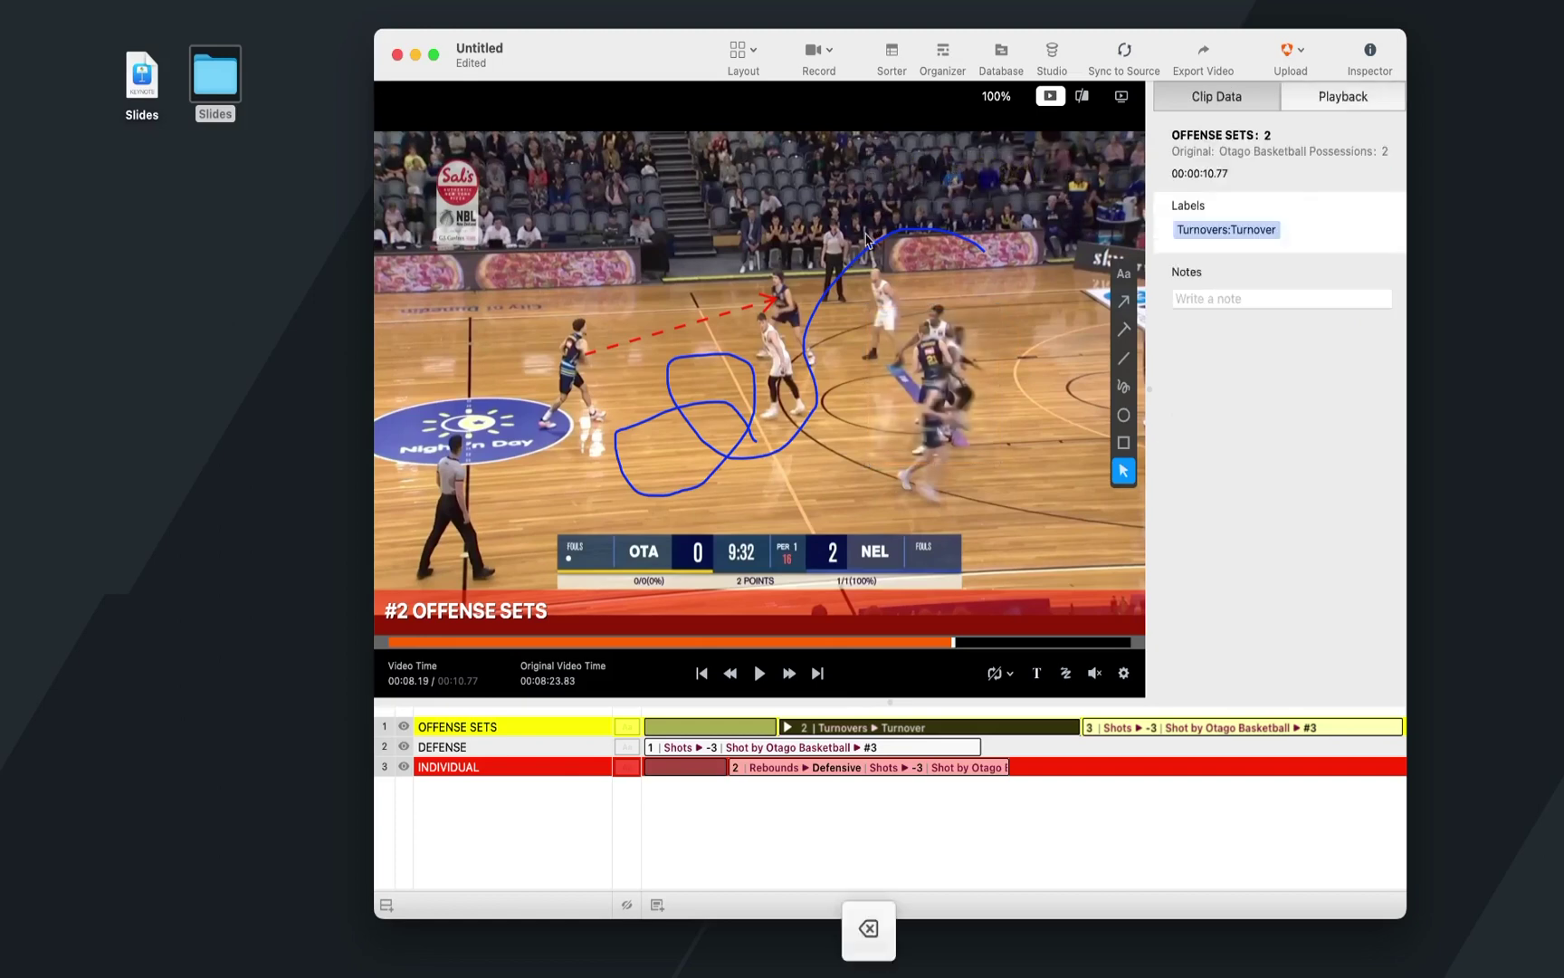
pyautogui.click(865, 244)
pyautogui.press('BackSpace')
pyautogui.click(740, 313)
pyautogui.press('BackSpace')
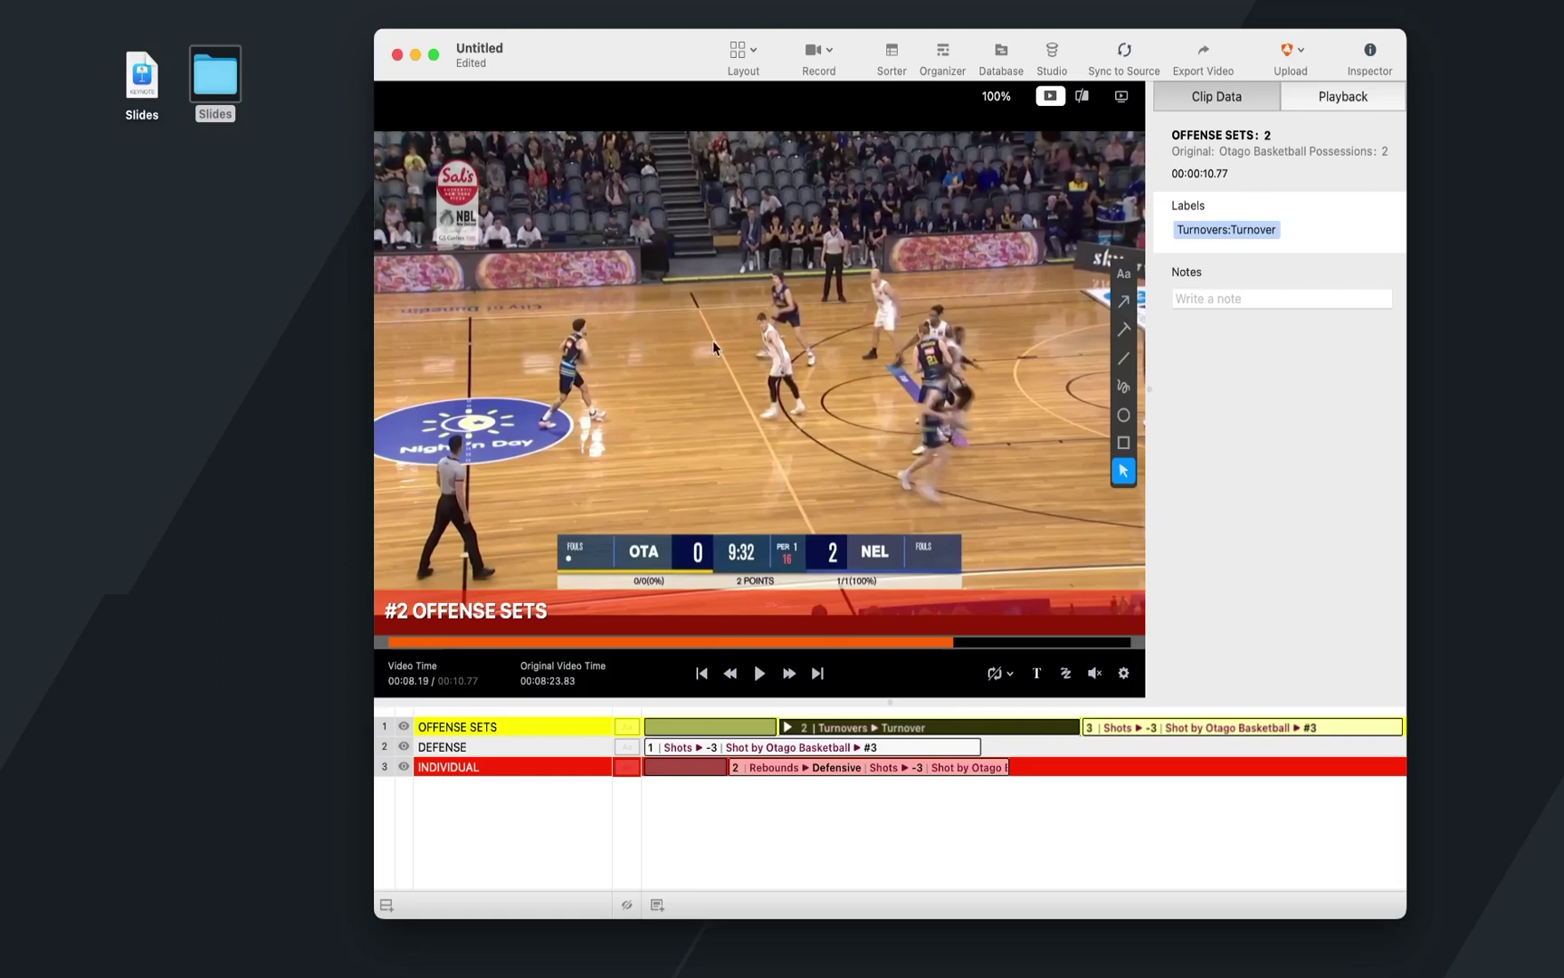
# Save the playlist as 'Scout' as a standalone package including the video
pyautogui.click(145, 0)
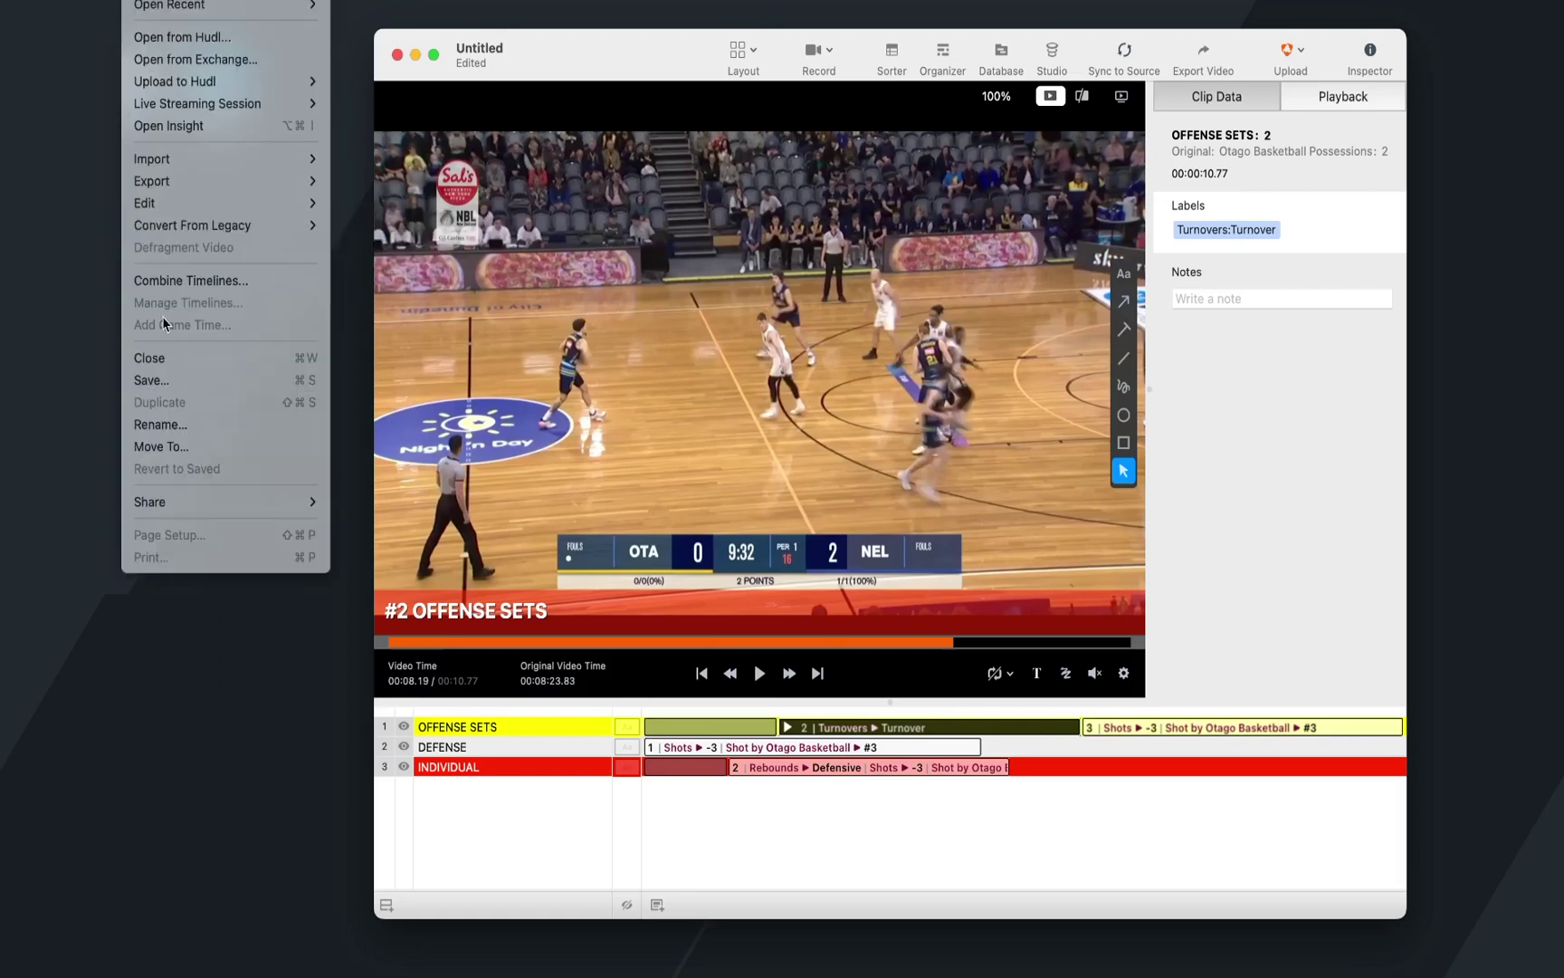
pyautogui.click(204, 381)
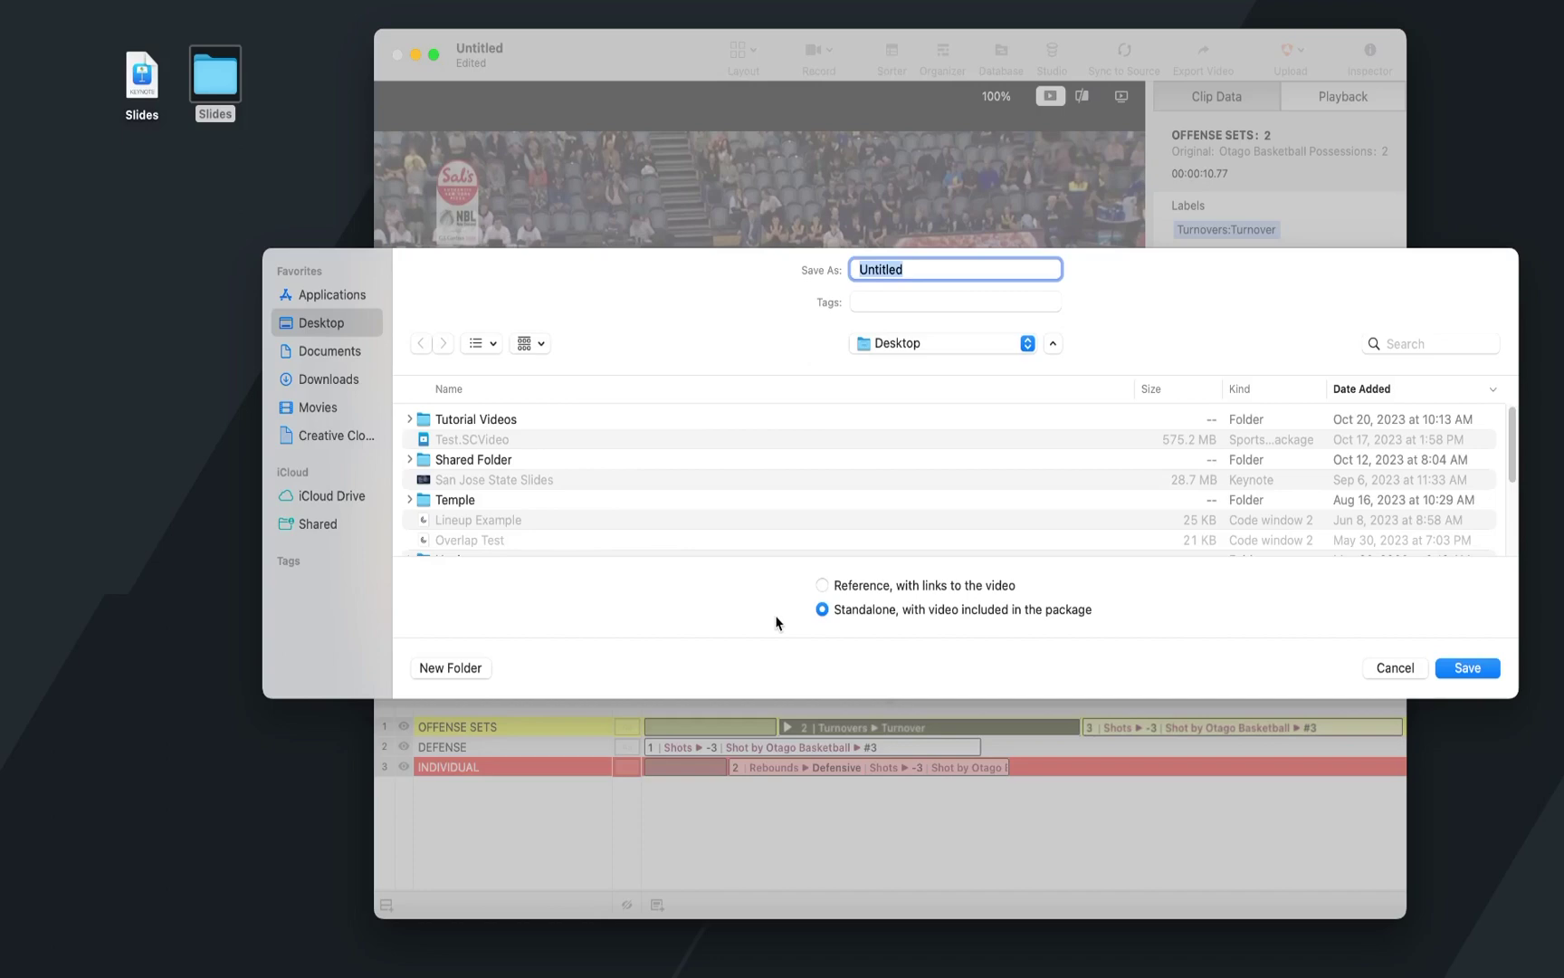
pyautogui.write('Scout')
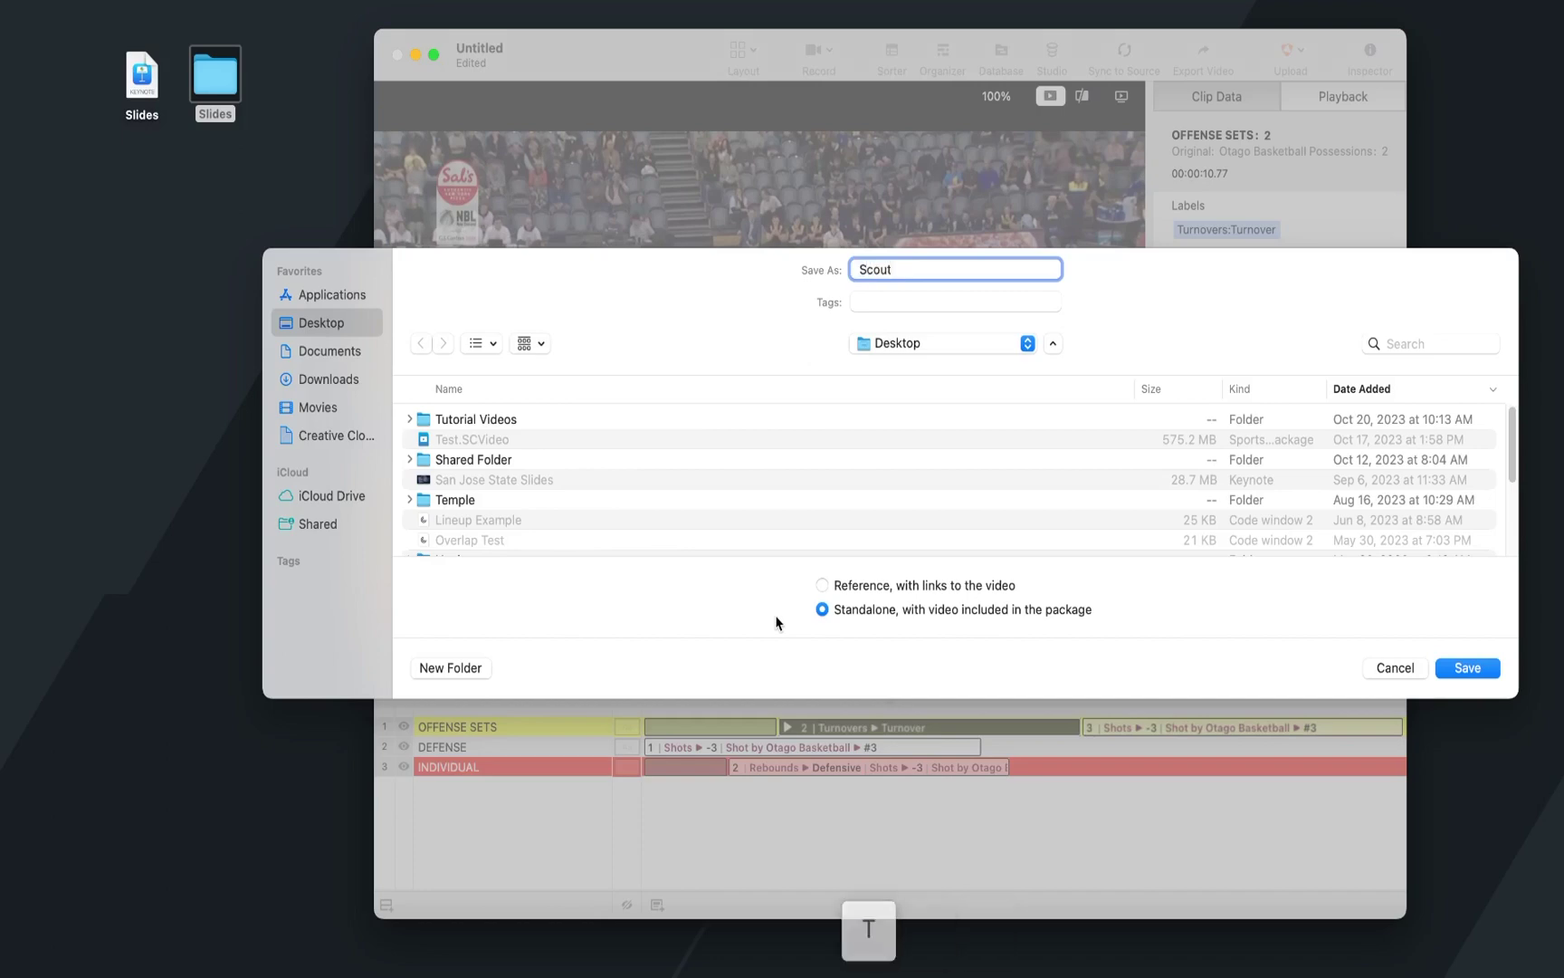
pyautogui.click(822, 586)
pyautogui.press('Return')
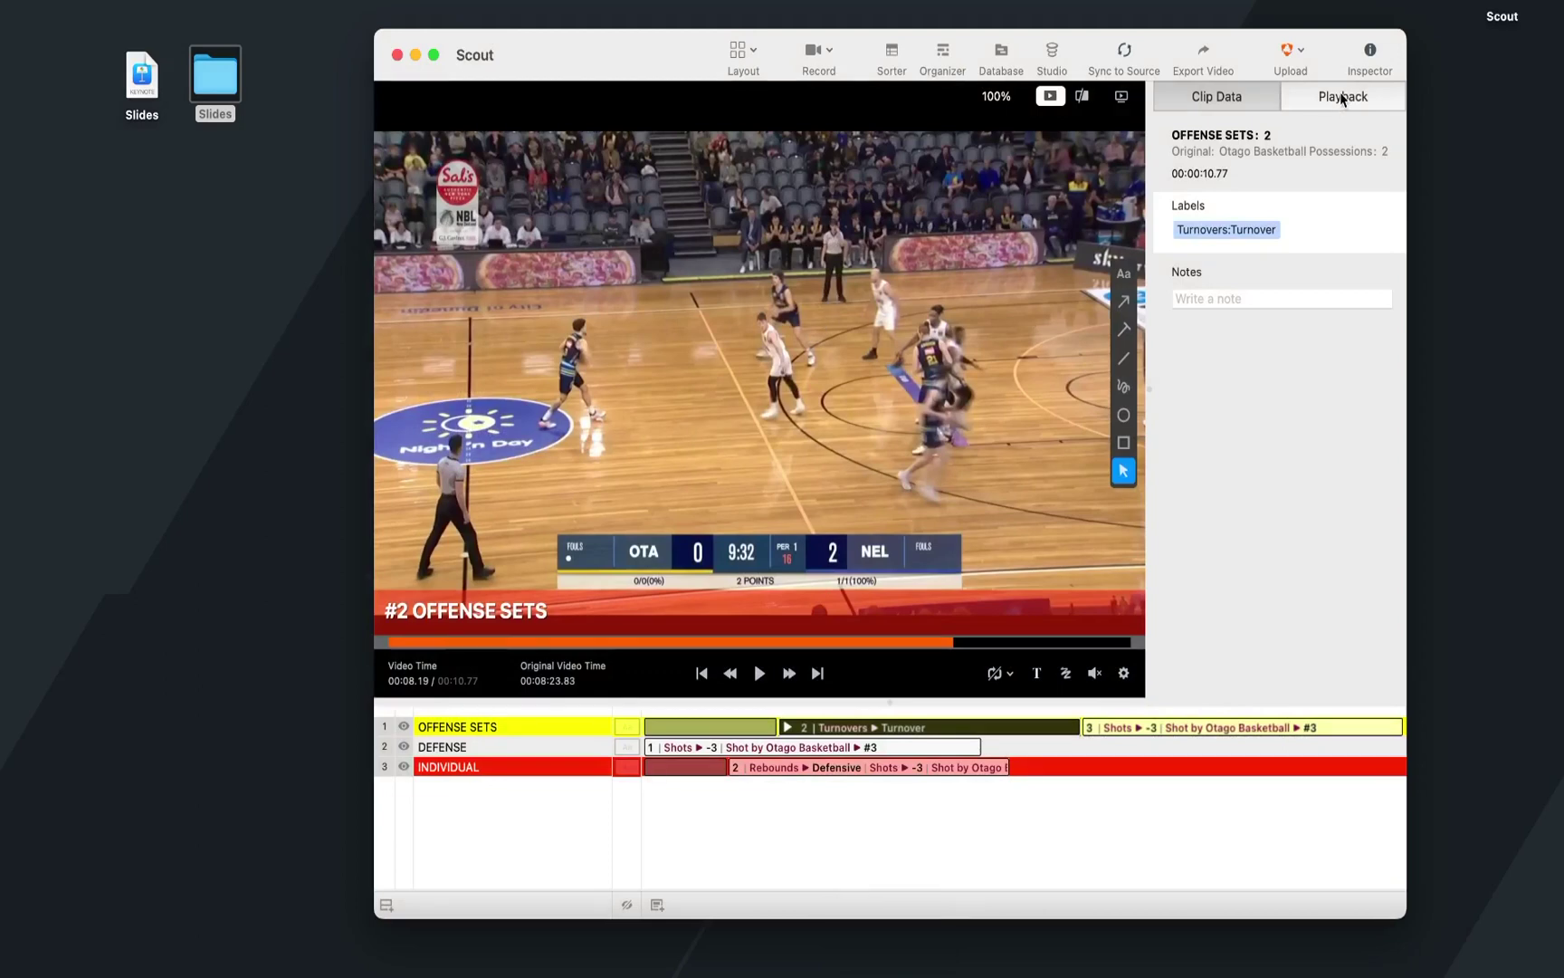
# Start uploading Scout as a new Hudl playlist and review who it is shared with
pyautogui.click(1287, 55)
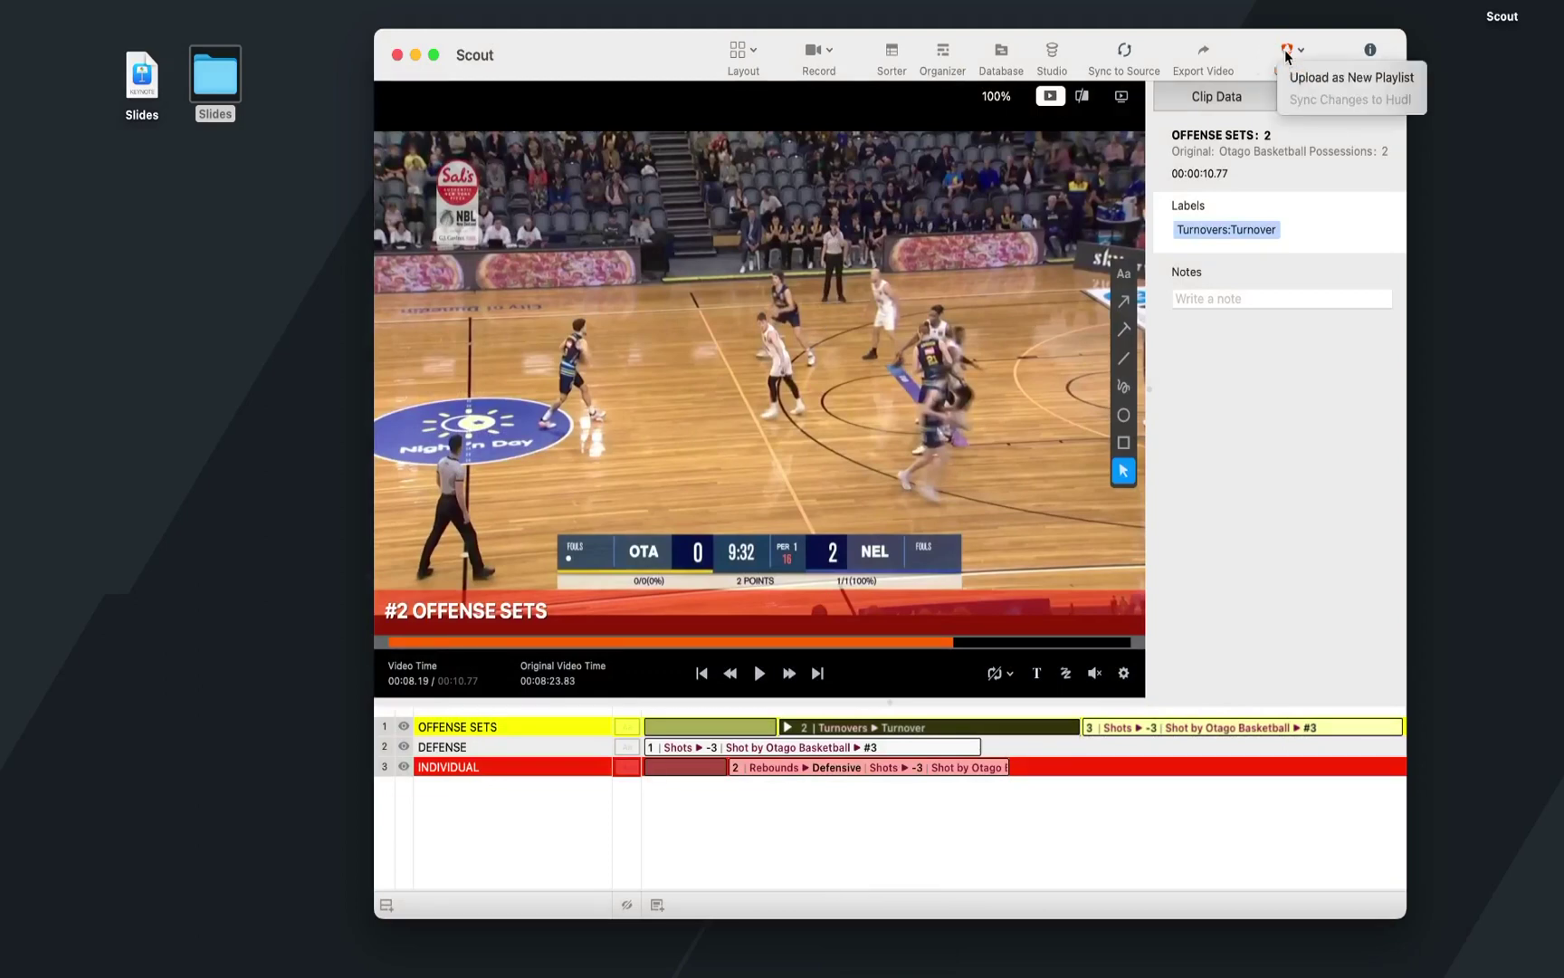
pyautogui.click(1355, 80)
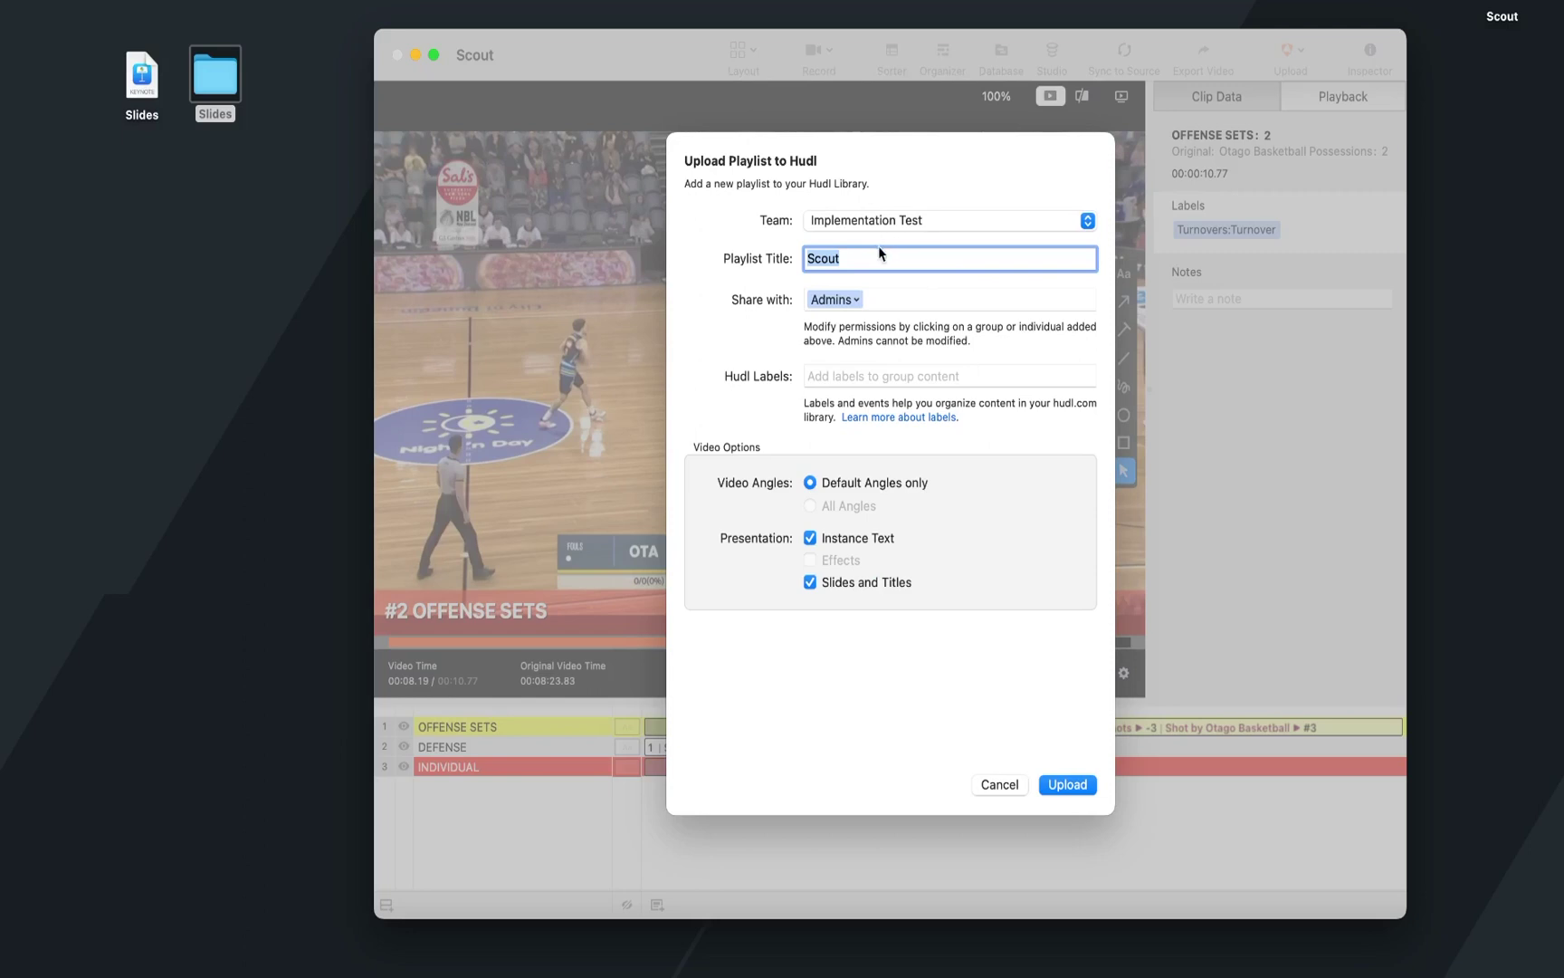
pyautogui.click(885, 299)
pyautogui.click(755, 319)
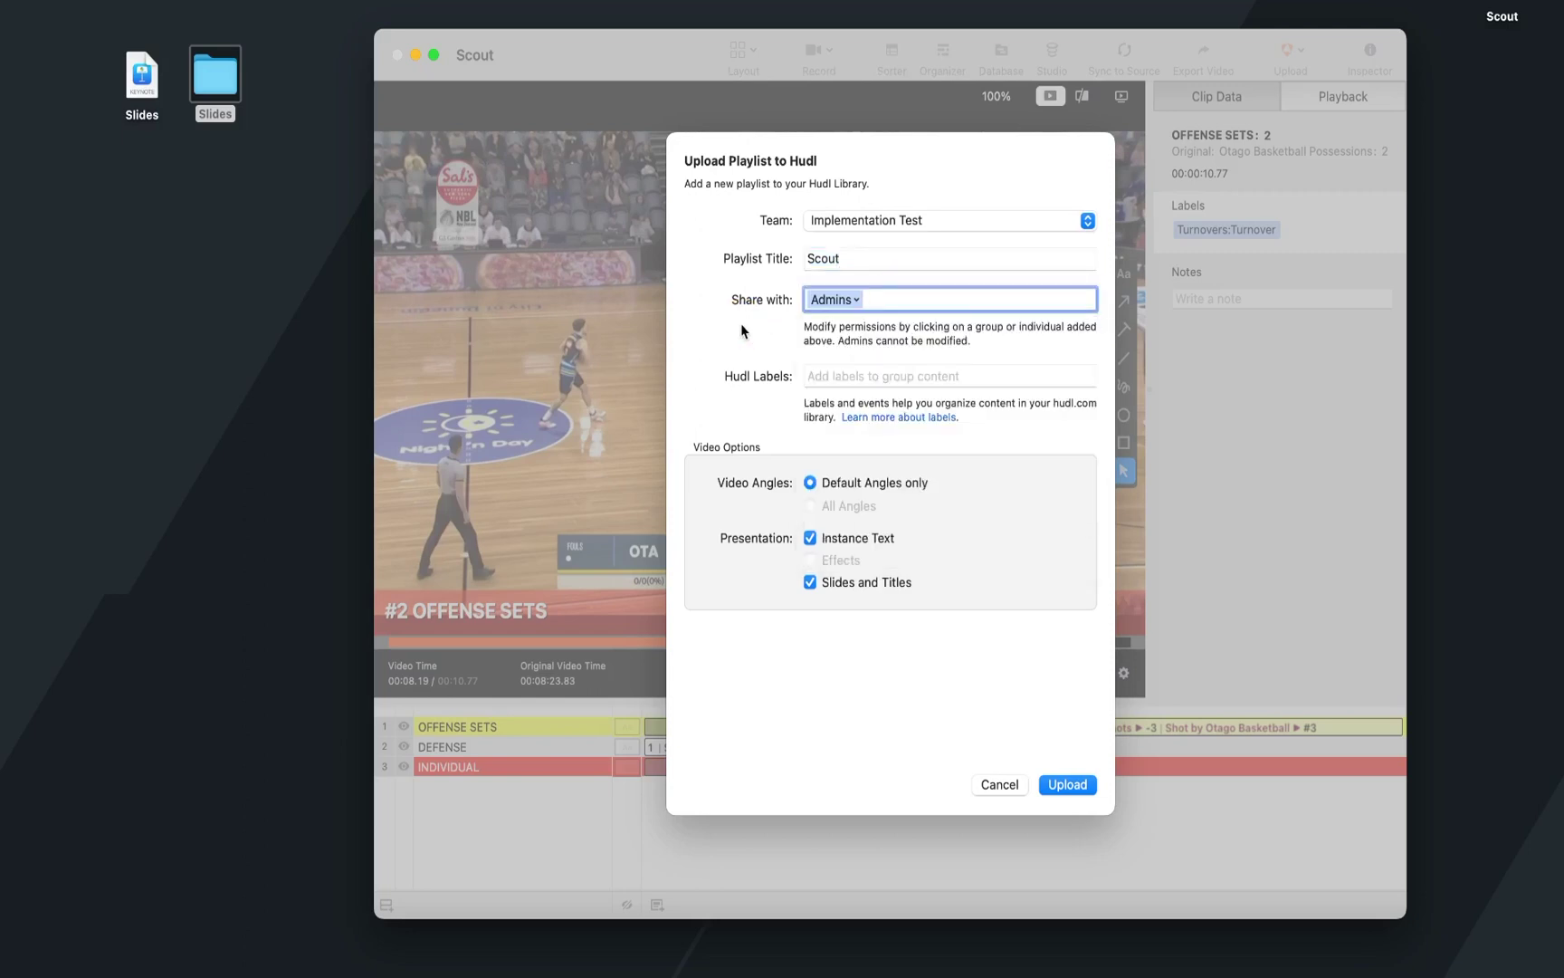